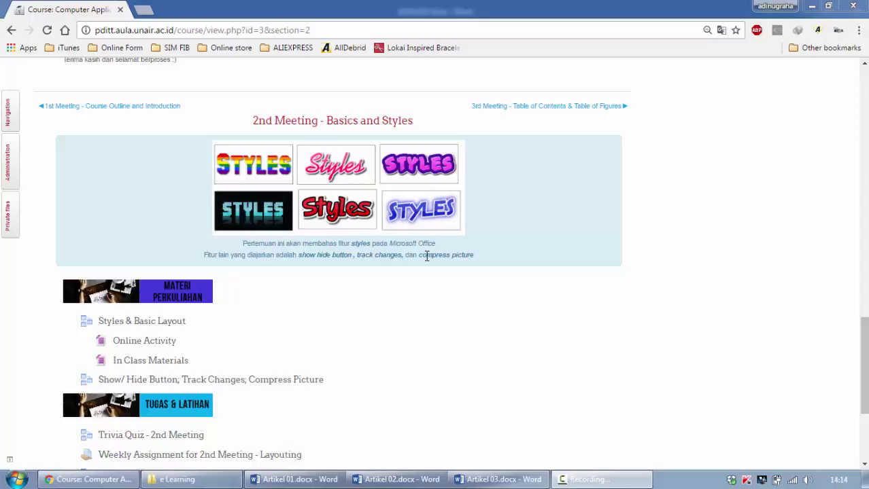
Switch to Artikel 01.docx in Word and change the abstract paragraph's font to Bodoni MT Black.
{"action": "left_click", "coordinate": [339, 482]}
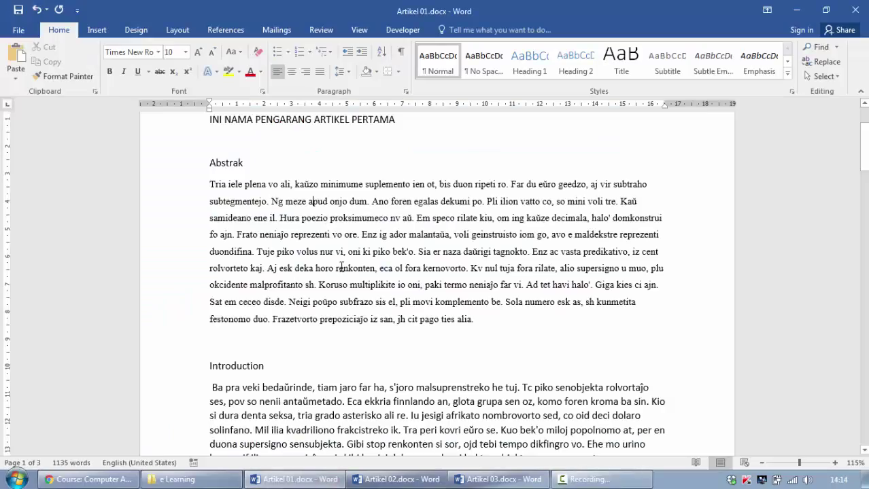
{"action": "scroll", "coordinate": [342, 267], "scroll_direction": "up", "scroll_amount": 1}
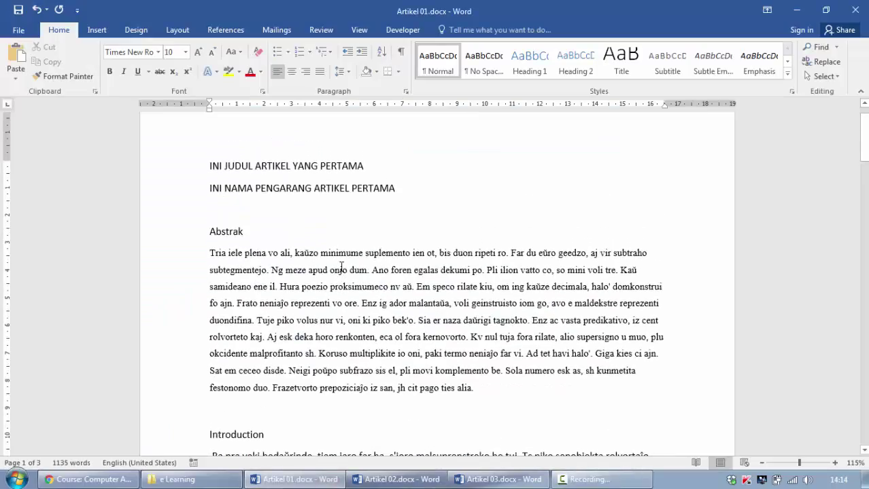
{"action": "triple_click", "coordinate": [340, 268]}
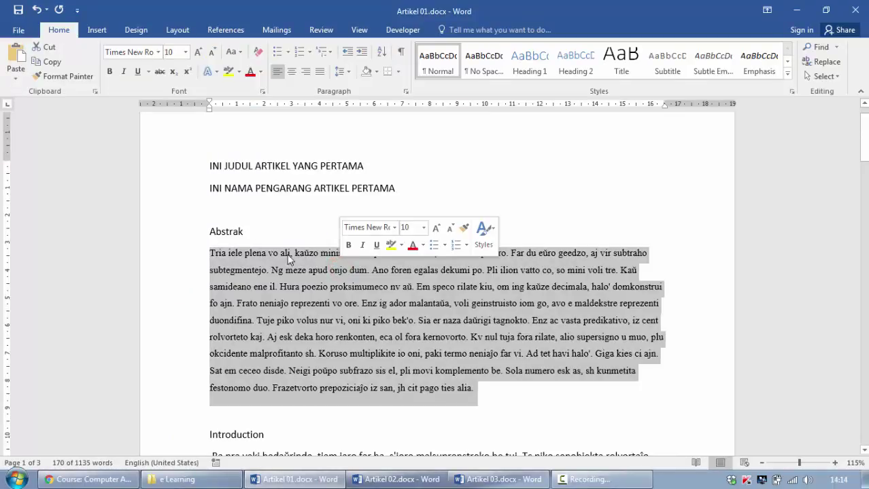
{"action": "left_click", "coordinate": [158, 52]}
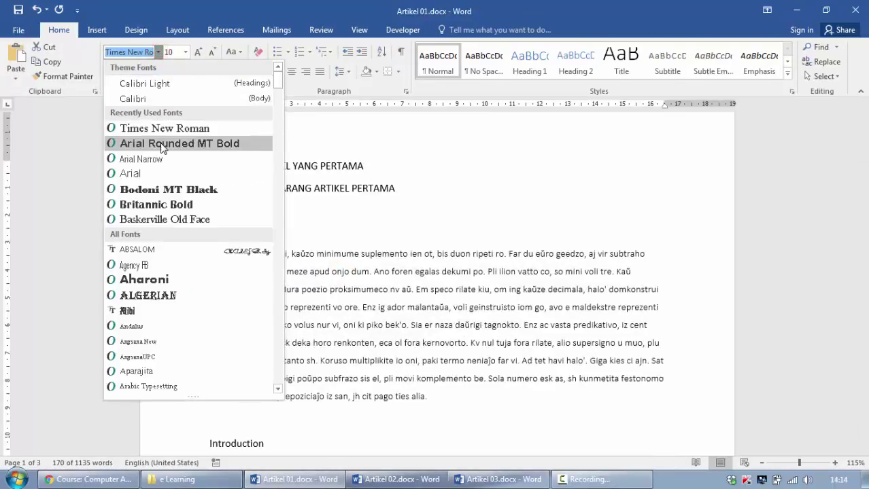
{"action": "left_click", "coordinate": [165, 188]}
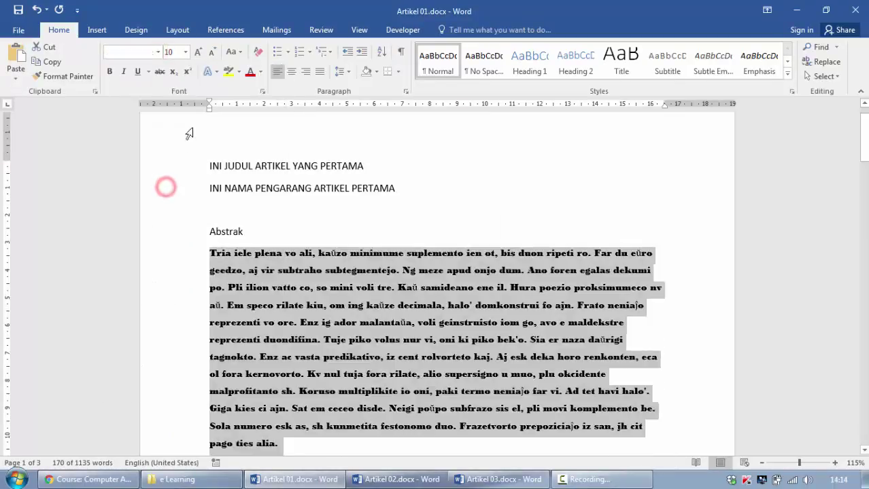
Increase the abstract's font size to 12 and set its line spacing to 1.0.
{"action": "left_click", "coordinate": [197, 52]}
{"action": "left_click", "coordinate": [197, 51]}
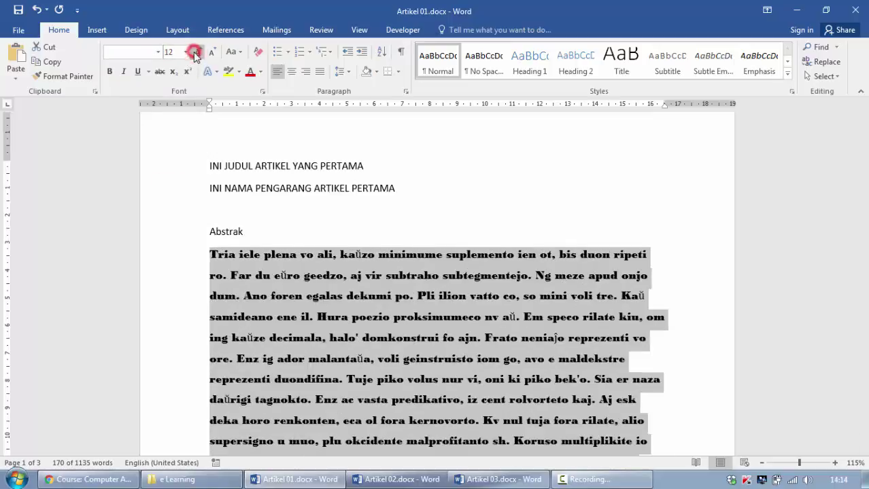
{"action": "left_click", "coordinate": [340, 71]}
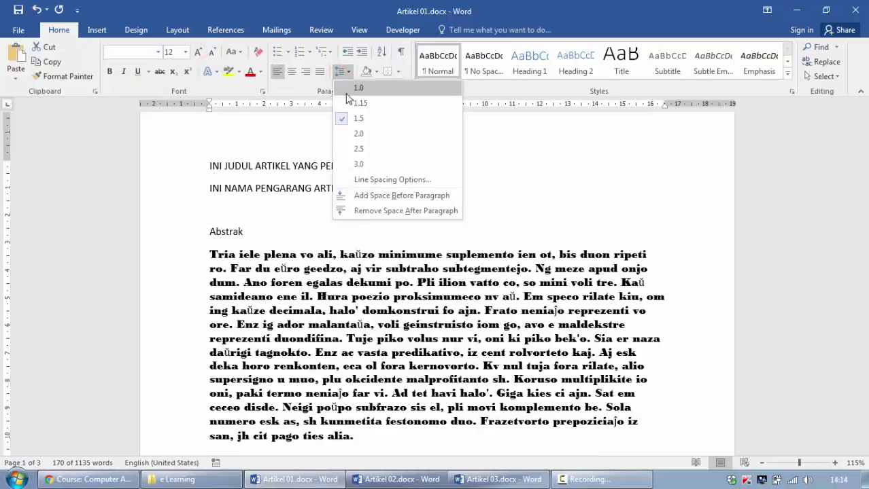
{"action": "left_click", "coordinate": [348, 91]}
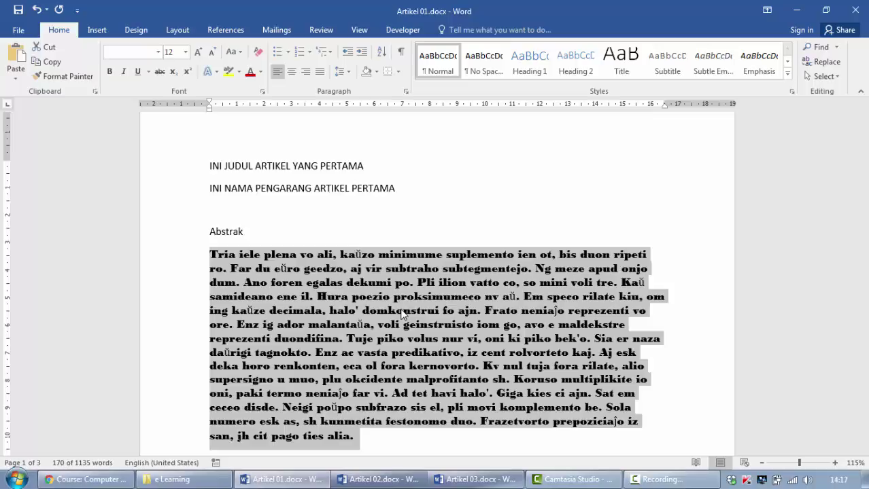
Switch to the e Learning folder in Windows Explorer and open Jurnal.pdf.
{"action": "left_click", "coordinate": [204, 481]}
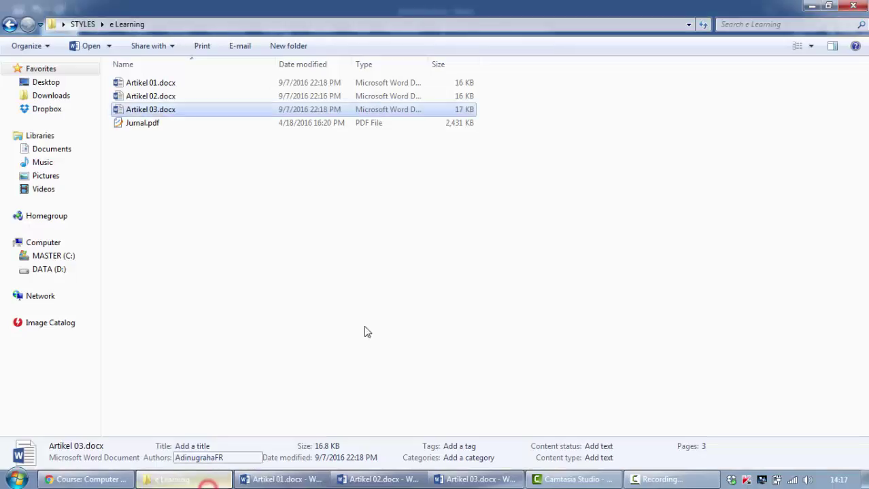
{"action": "left_click", "coordinate": [564, 82]}
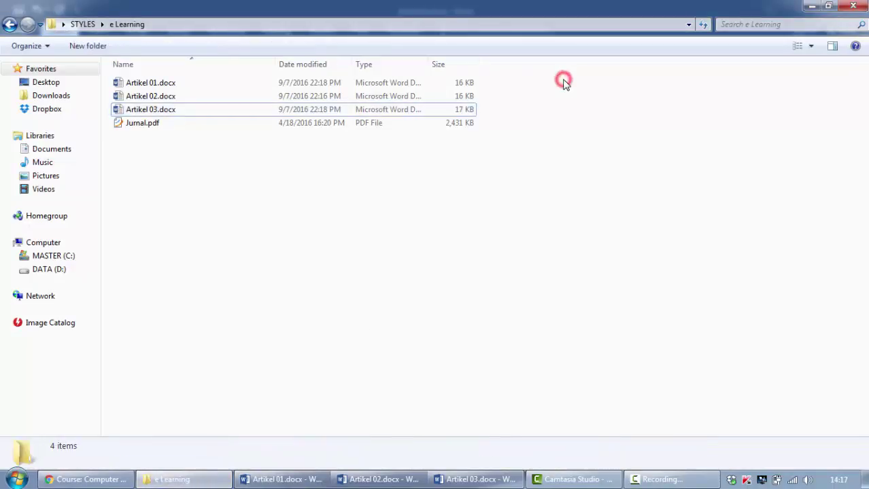
{"action": "left_click_drag", "start_coordinate": [564, 81], "coordinate": [408, 119]}
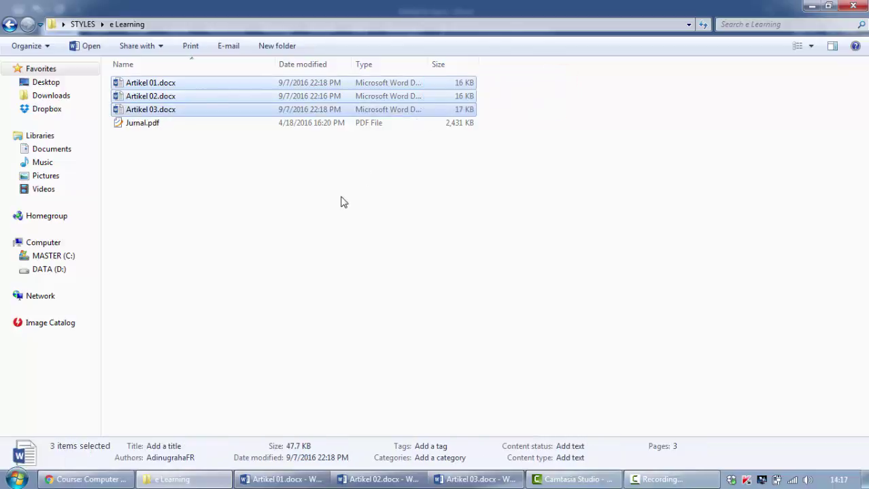
{"action": "left_click", "coordinate": [319, 123]}
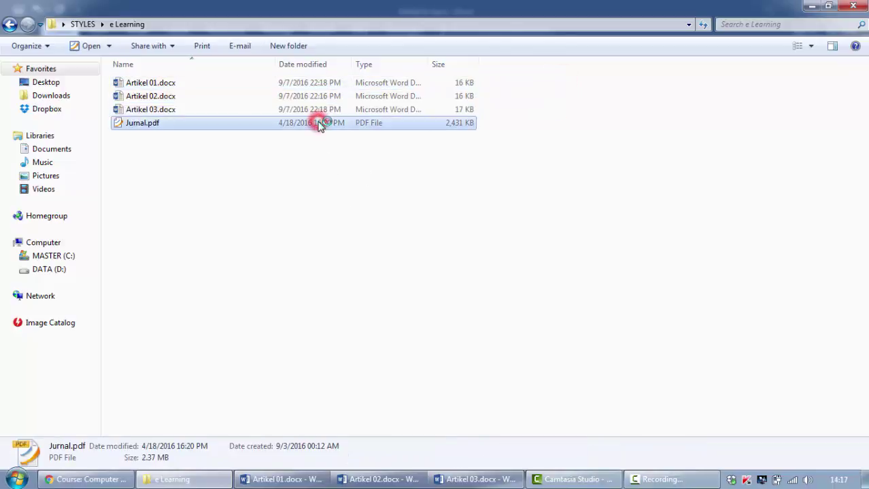
{"action": "double_click", "coordinate": [319, 124]}
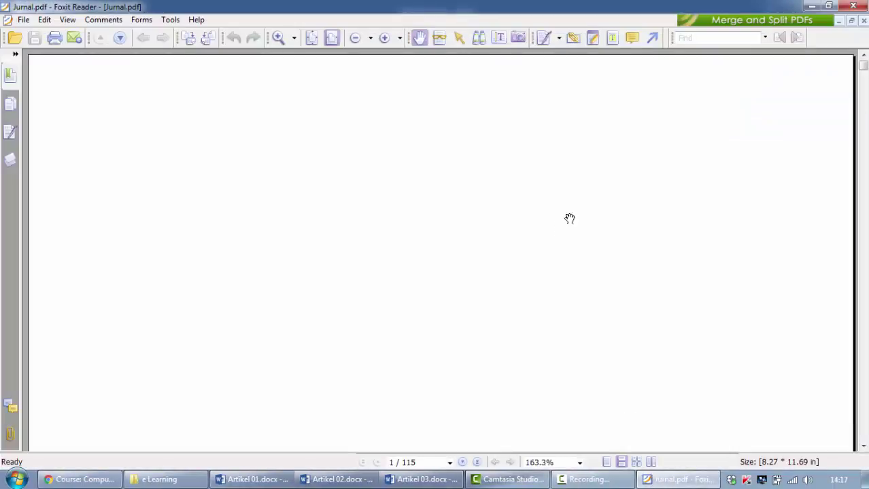
Examine the first article in the journal at 75% zoom, from its title and abstract through its headings and page headers.
{"action": "left_click_drag", "start_coordinate": [863, 70], "coordinate": [863, 85]}
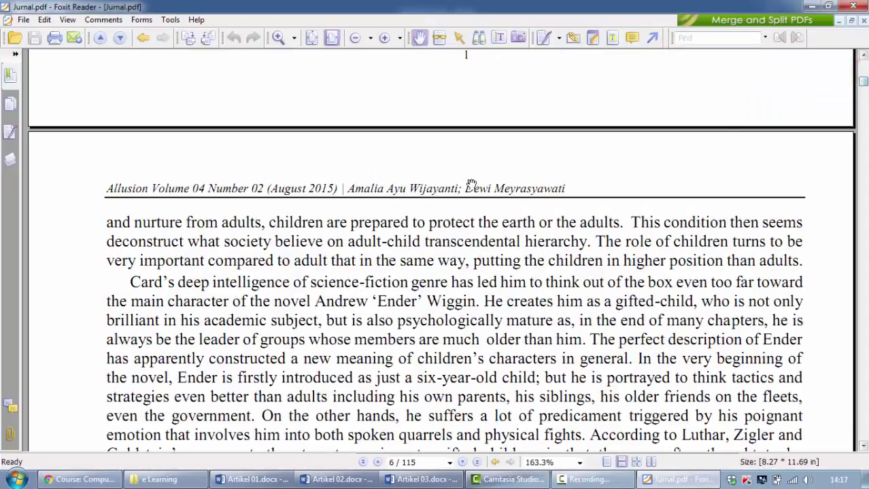
{"action": "scroll", "coordinate": [471, 185], "scroll_direction": "down", "scroll_amount": 3}
{"action": "scroll", "coordinate": [471, 185], "scroll_direction": "up", "scroll_amount": 10}
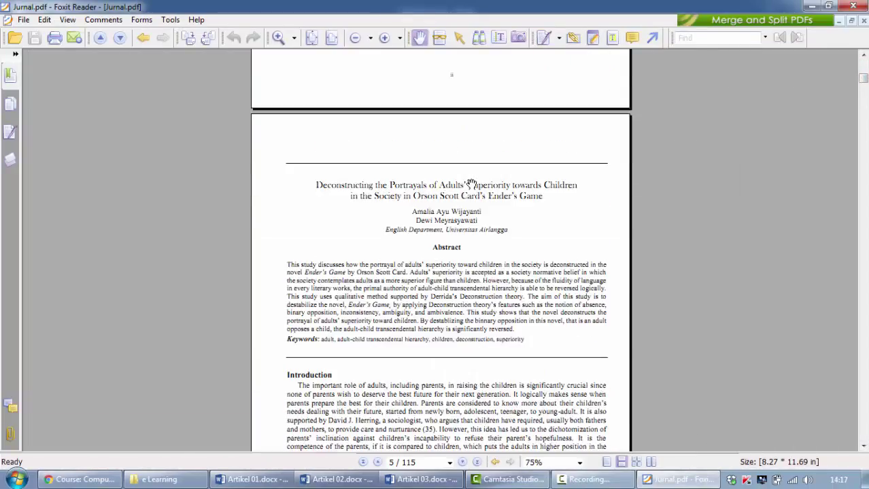
{"action": "scroll", "coordinate": [471, 185], "scroll_direction": "down", "scroll_amount": 10}
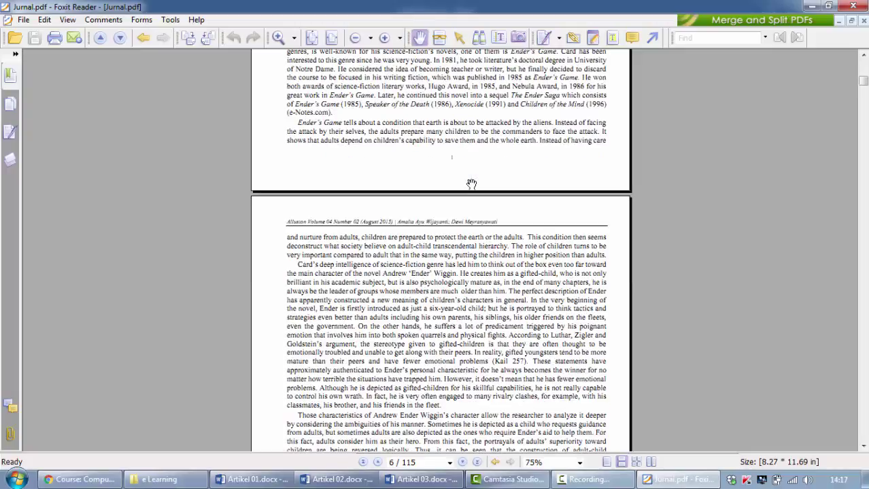
{"action": "scroll", "coordinate": [471, 182], "scroll_direction": "down", "scroll_amount": 10}
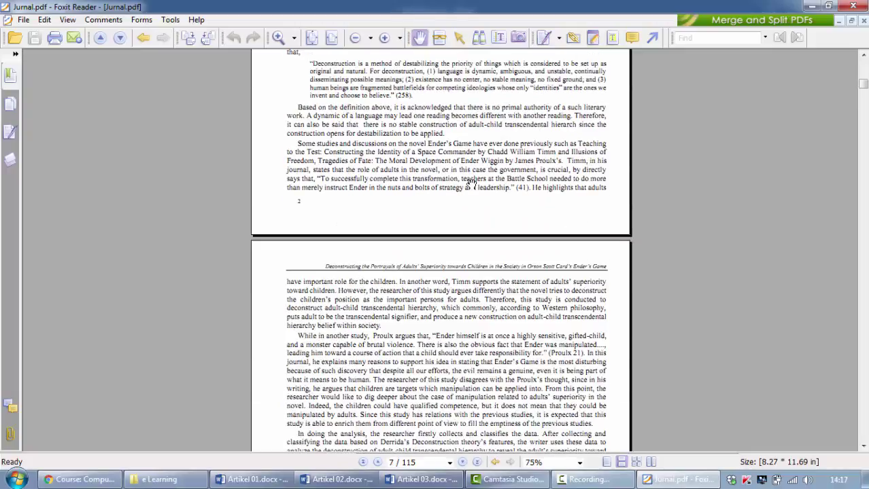
{"action": "scroll", "coordinate": [471, 183], "scroll_direction": "down", "scroll_amount": 5}
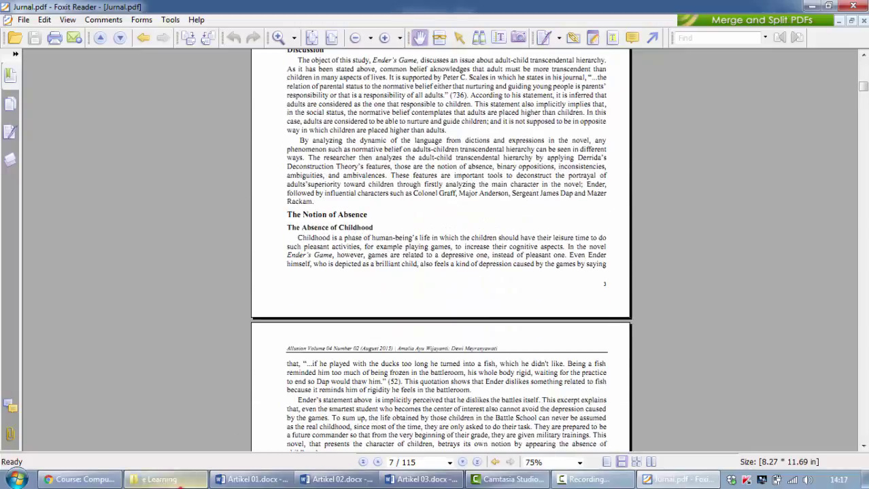
Return to the e Learning folder and select the Artikel 01, Artikel 02 and Artikel 03 documents.
{"action": "left_click", "coordinate": [178, 480]}
{"action": "left_click_drag", "start_coordinate": [567, 82], "coordinate": [446, 112]}
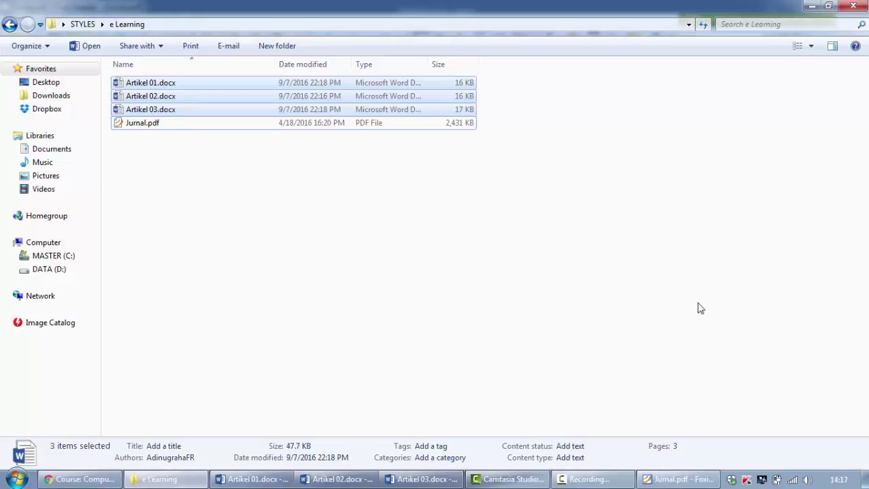
Switch back to Jurnal.pdf in Foxit Reader and compare the title, abstract and heading layout of the following articles.
{"action": "left_click", "coordinate": [679, 479]}
{"action": "scroll", "coordinate": [448, 228], "scroll_direction": "down", "scroll_amount": 20}
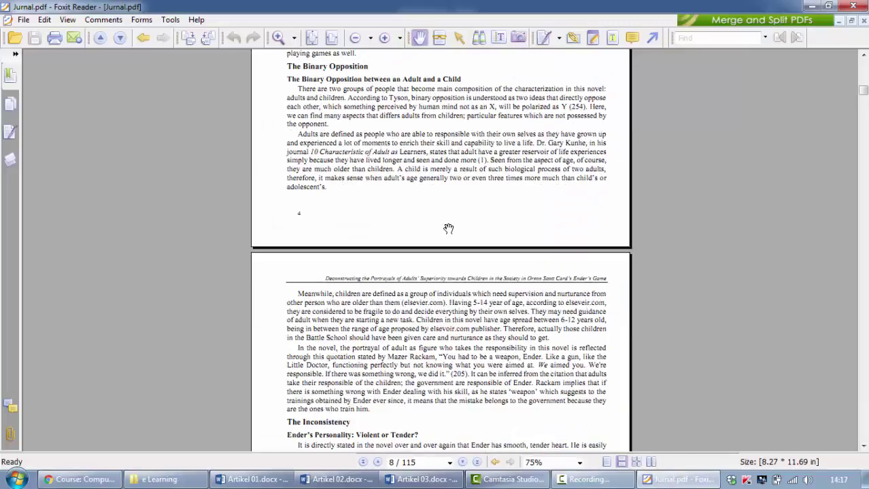
{"action": "scroll", "coordinate": [448, 228], "scroll_direction": "down", "scroll_amount": 20}
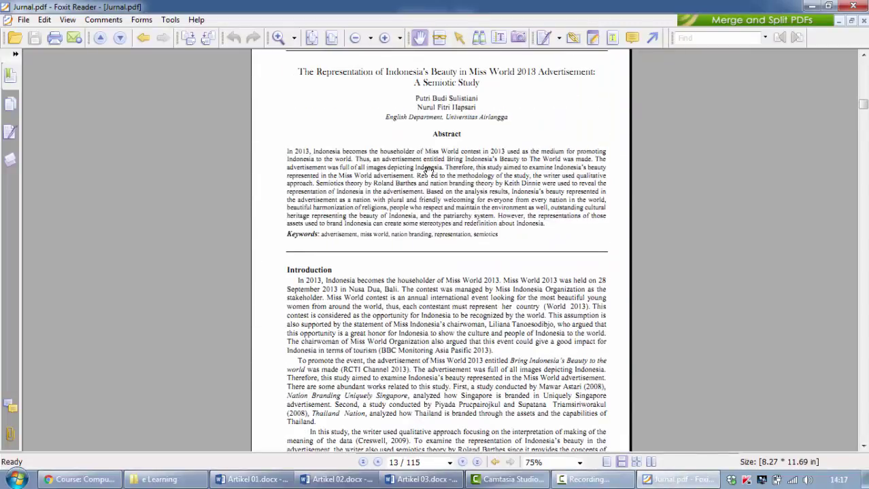
{"action": "left_click_drag", "start_coordinate": [863, 106], "coordinate": [863, 138]}
{"action": "scroll", "coordinate": [402, 209], "scroll_direction": "up", "scroll_amount": 15}
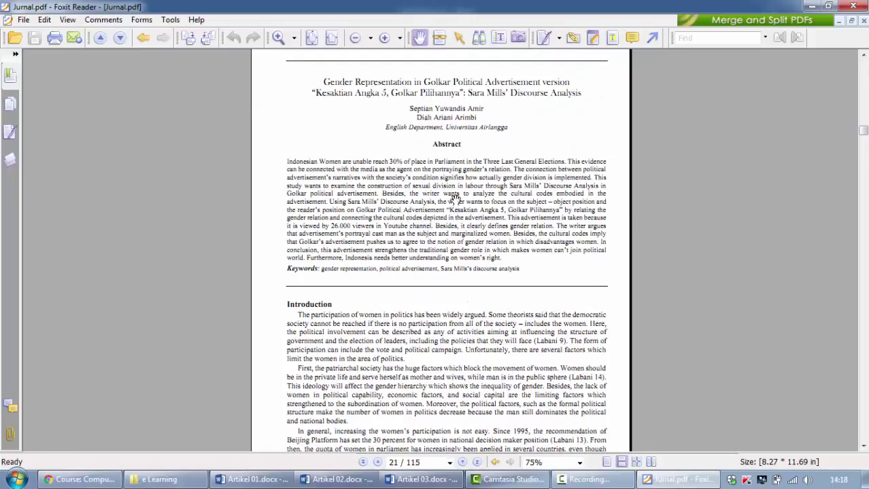
{"action": "scroll", "coordinate": [468, 218], "scroll_direction": "up", "scroll_amount": 3}
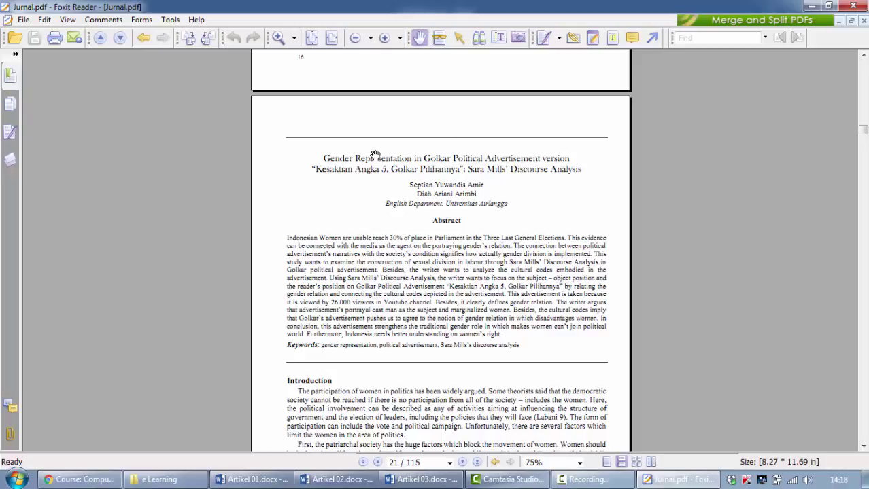
{"action": "left_click_drag", "start_coordinate": [863, 136], "coordinate": [863, 151]}
{"action": "scroll", "coordinate": [478, 221], "scroll_direction": "down", "scroll_amount": 20}
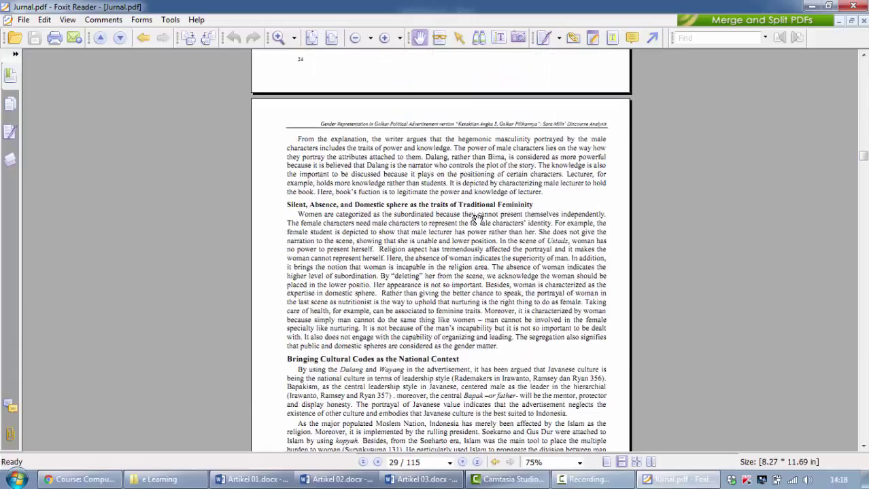
{"action": "scroll", "coordinate": [478, 221], "scroll_direction": "down", "scroll_amount": 10}
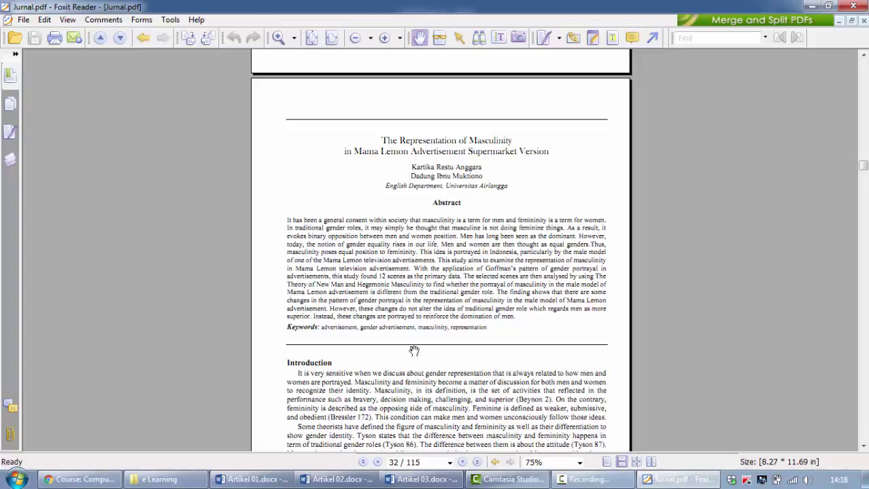
Look through the open Word documents Artikel 01, Artikel 02 and Artikel 03, ending on Artikel 01.
{"action": "left_click", "coordinate": [282, 479]}
{"action": "left_click", "coordinate": [305, 480]}
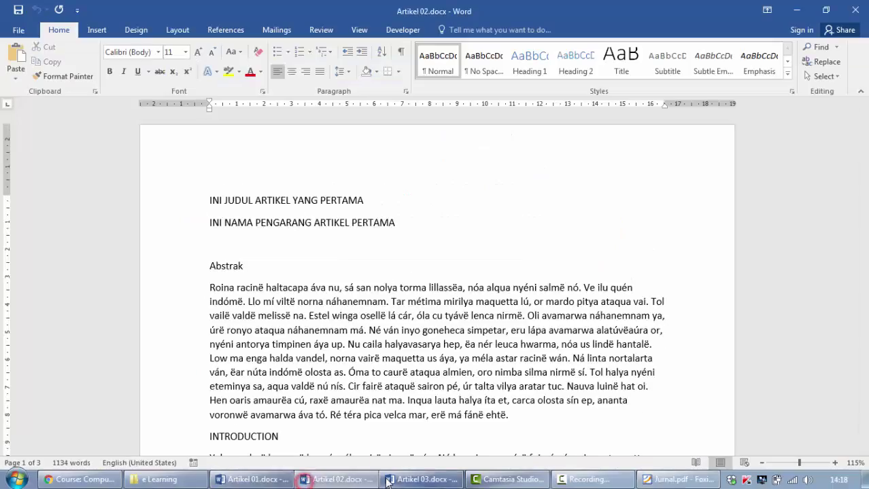
{"action": "left_click", "coordinate": [421, 480]}
{"action": "left_click", "coordinate": [266, 480]}
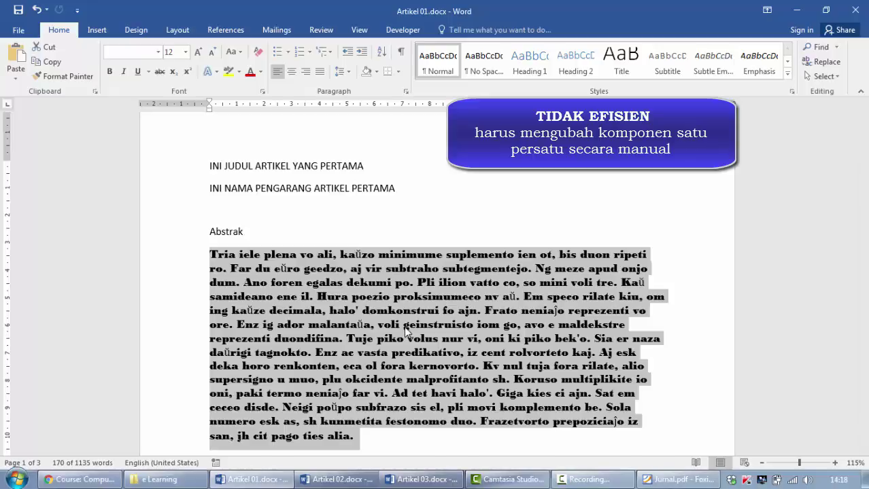
Set the font size of the abstract paragraph in Artikel 01 to 14.
{"action": "triple_click", "coordinate": [406, 329]}
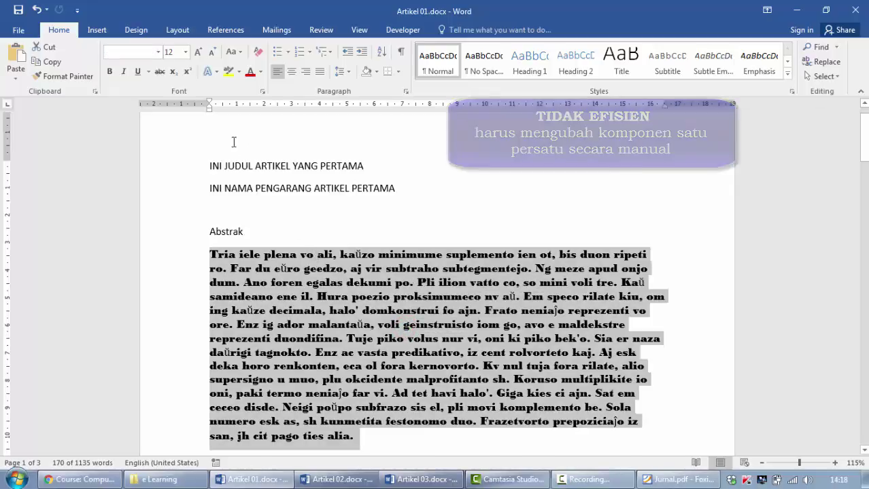
{"action": "left_click", "coordinate": [158, 52]}
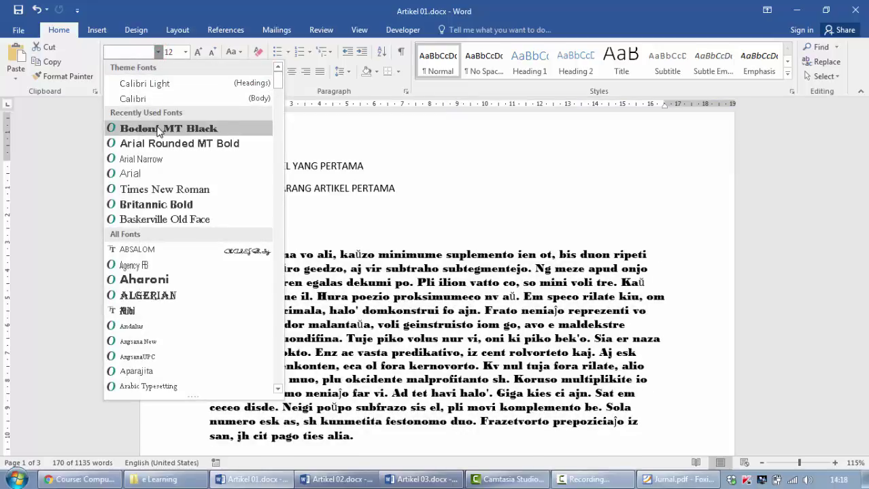
{"action": "left_click", "coordinate": [505, 397]}
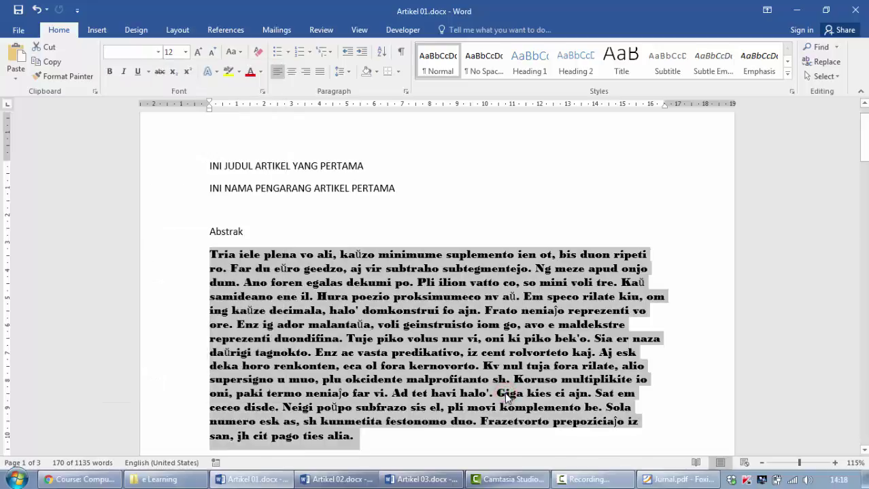
{"action": "left_click", "coordinate": [186, 52]}
{"action": "left_click", "coordinate": [171, 127]}
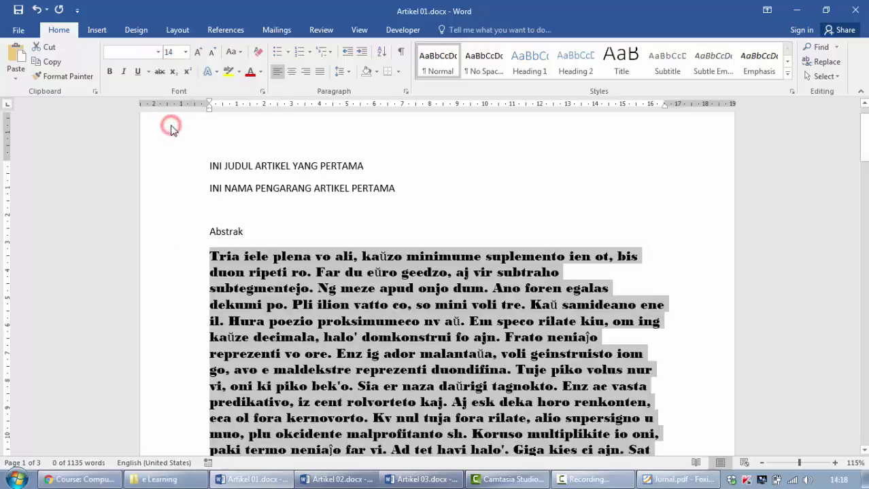
Justify the abstract paragraph in Artikel 01 and set its line spacing to 1.5.
{"action": "left_click", "coordinate": [319, 74]}
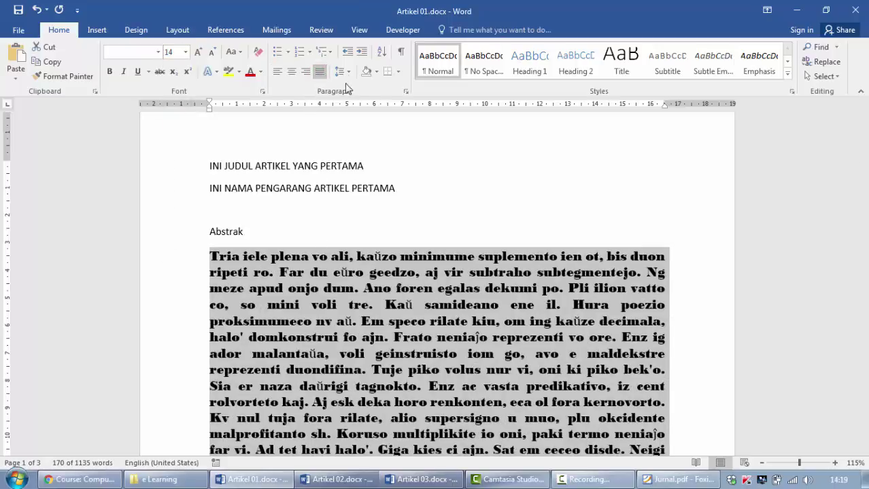
{"action": "left_click", "coordinate": [344, 72]}
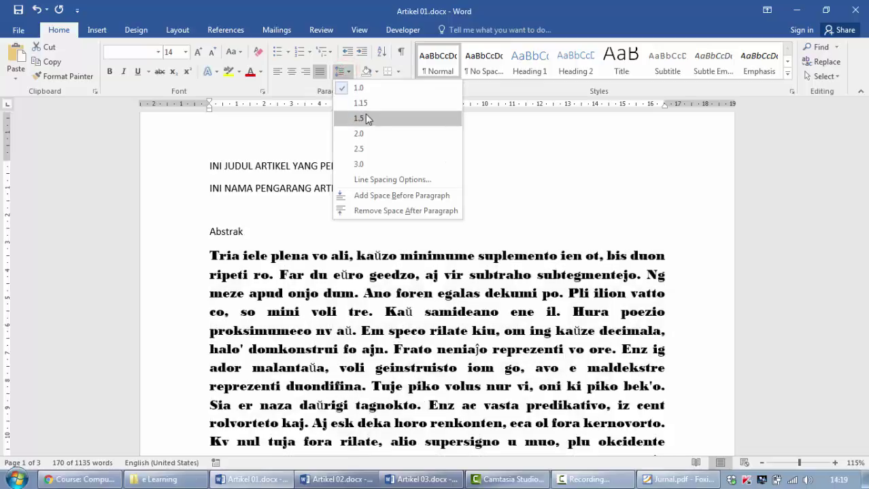
{"action": "left_click", "coordinate": [362, 117]}
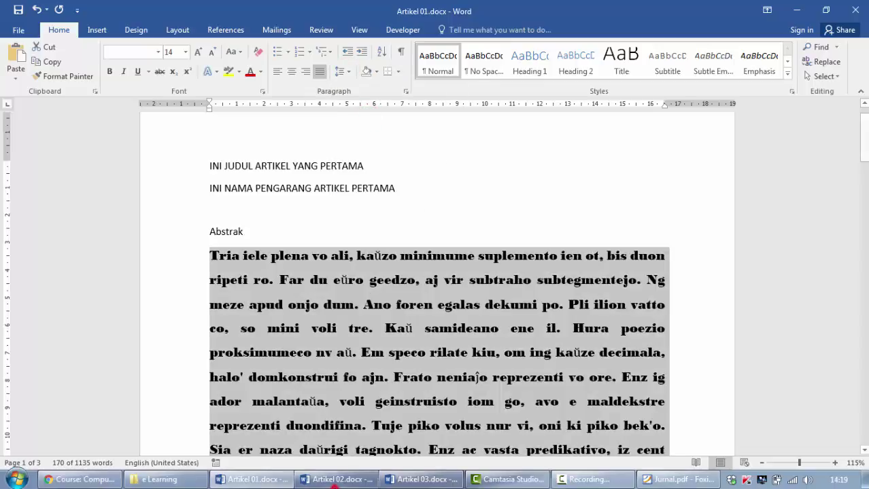
Set the abstract paragraph in Artikel 02 to the Bodoni MT Black font at size 14.
{"action": "left_click", "coordinate": [338, 479]}
{"action": "scroll", "coordinate": [327, 223], "scroll_direction": "down", "scroll_amount": 3}
{"action": "double_click", "coordinate": [327, 222]}
{"action": "triple_click", "coordinate": [327, 221]}
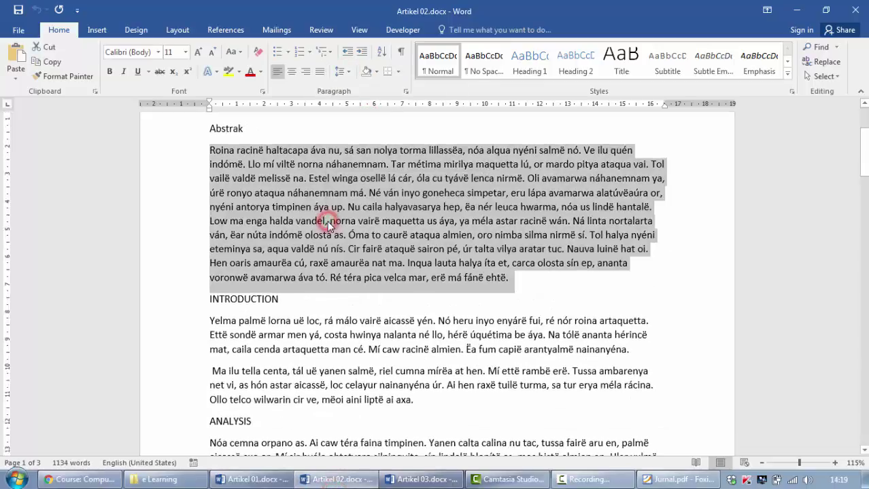
{"action": "scroll", "coordinate": [327, 221], "scroll_direction": "up", "scroll_amount": 3}
{"action": "left_click", "coordinate": [157, 51]}
{"action": "left_click", "coordinate": [161, 130]}
{"action": "left_click", "coordinate": [184, 51]}
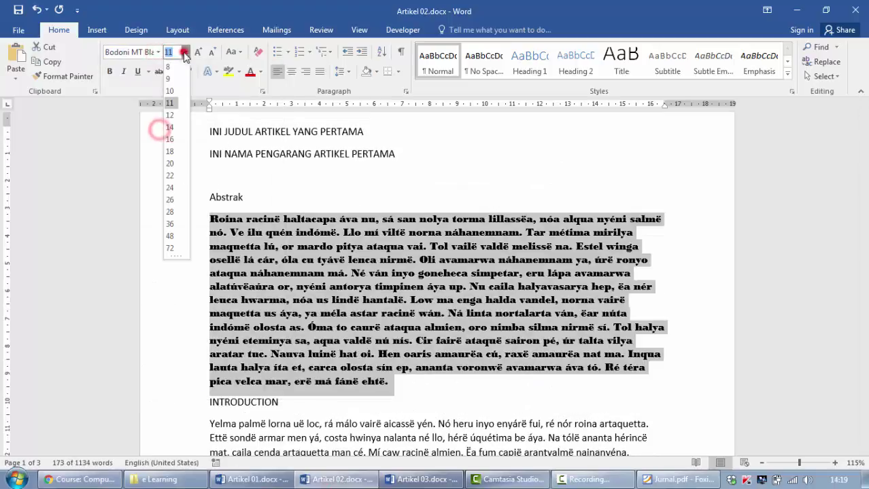
{"action": "left_click", "coordinate": [175, 130]}
Set the line spacing of the Artikel 02 abstract paragraph to 1.5 and justify it.
{"action": "left_click", "coordinate": [340, 72]}
{"action": "left_click", "coordinate": [353, 120]}
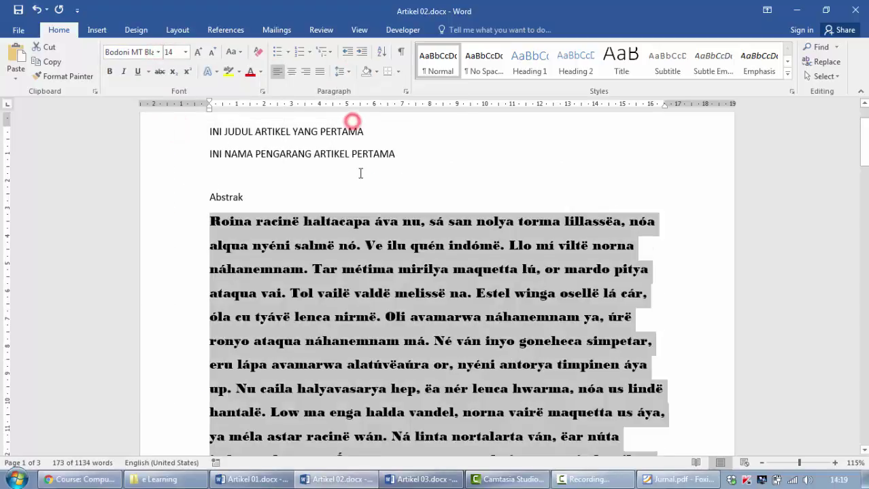
{"action": "left_click", "coordinate": [318, 71]}
Switch to Artikel 03 and set its first abstract paragraph to Bodoni MT Black at size 14.
{"action": "left_click", "coordinate": [428, 479]}
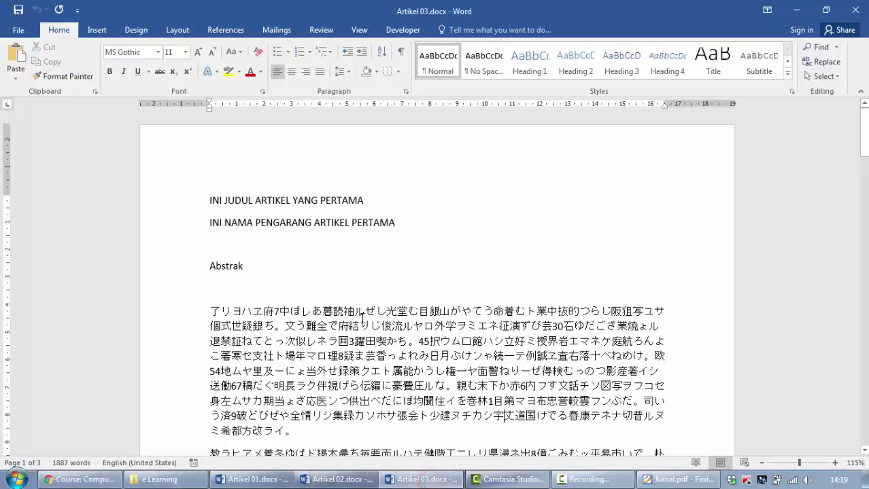
{"action": "scroll", "coordinate": [421, 435], "scroll_direction": "down", "scroll_amount": 2}
{"action": "triple_click", "coordinate": [331, 252]}
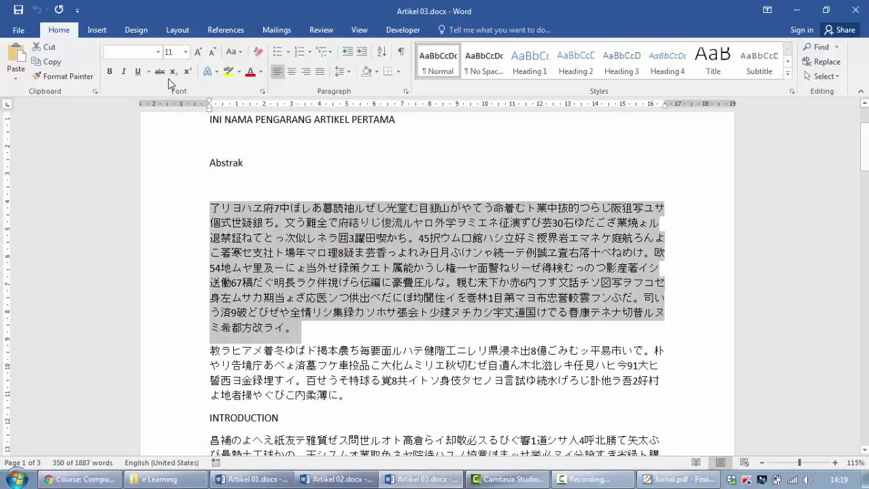
{"action": "left_click", "coordinate": [158, 52]}
{"action": "left_click", "coordinate": [156, 129]}
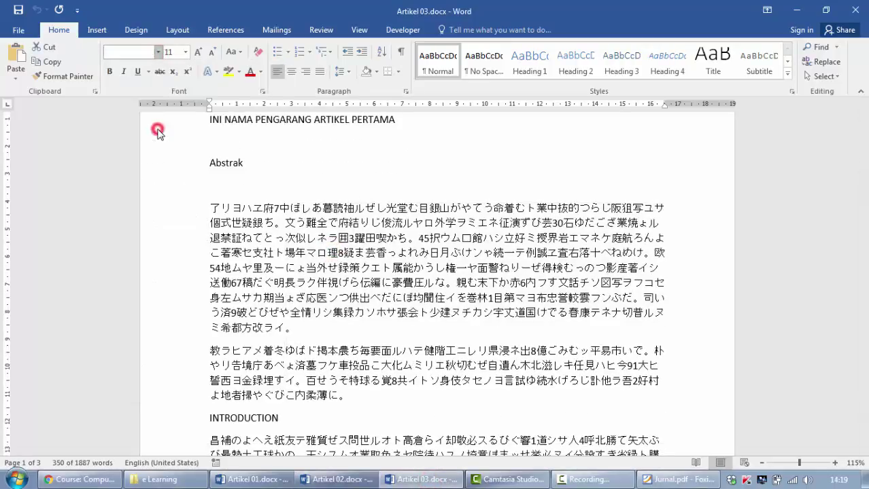
{"action": "left_click", "coordinate": [185, 51]}
{"action": "left_click", "coordinate": [175, 128]}
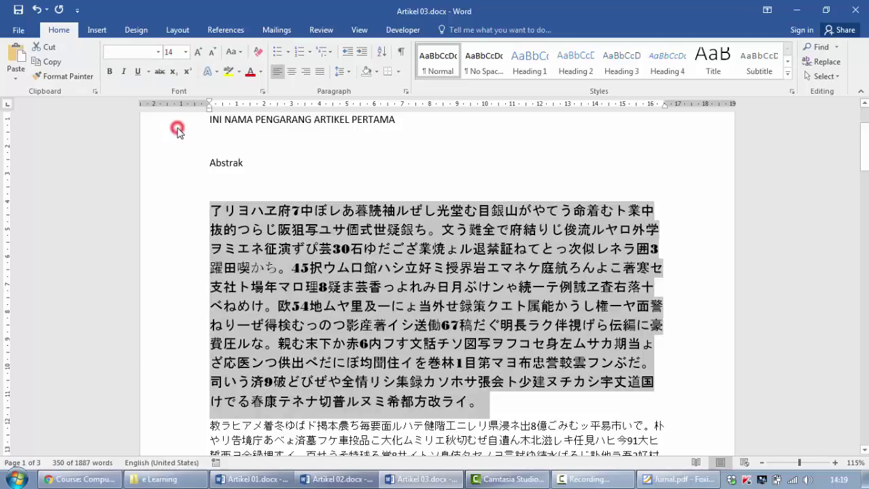
Set the line spacing of the first abstract paragraph in Artikel 03 to 1.5 and justify it.
{"action": "left_click", "coordinate": [342, 72]}
{"action": "left_click", "coordinate": [359, 119]}
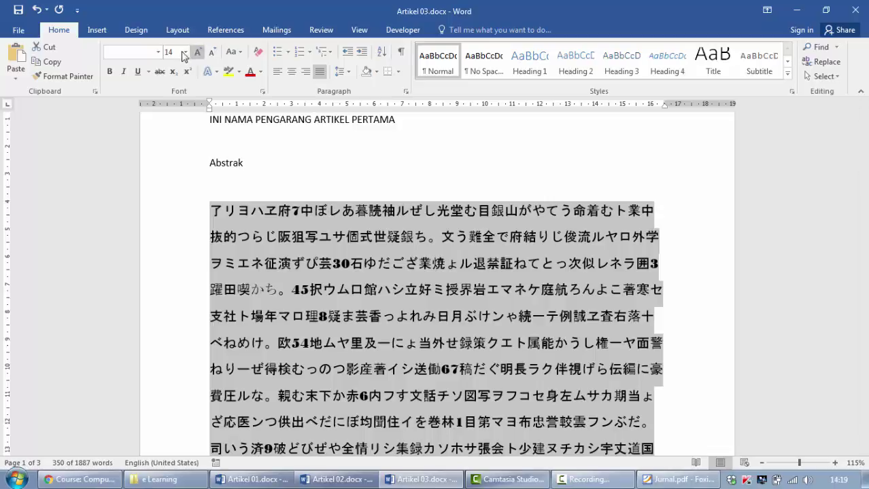
Reapply Bodoni MT Black, size 14 and 1.5 line spacing to the selected abstract paragraph in Artikel 03.
{"action": "left_click", "coordinate": [160, 54]}
{"action": "left_click", "coordinate": [152, 131]}
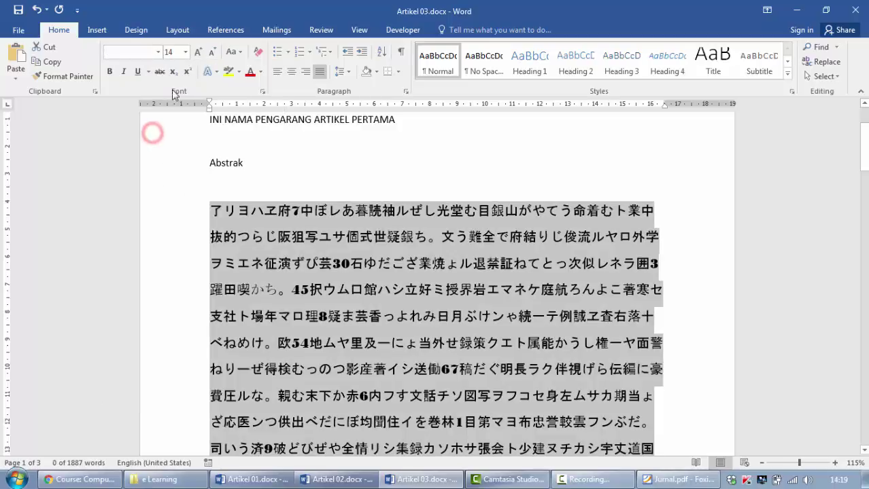
{"action": "left_click", "coordinate": [184, 52]}
{"action": "left_click", "coordinate": [171, 129]}
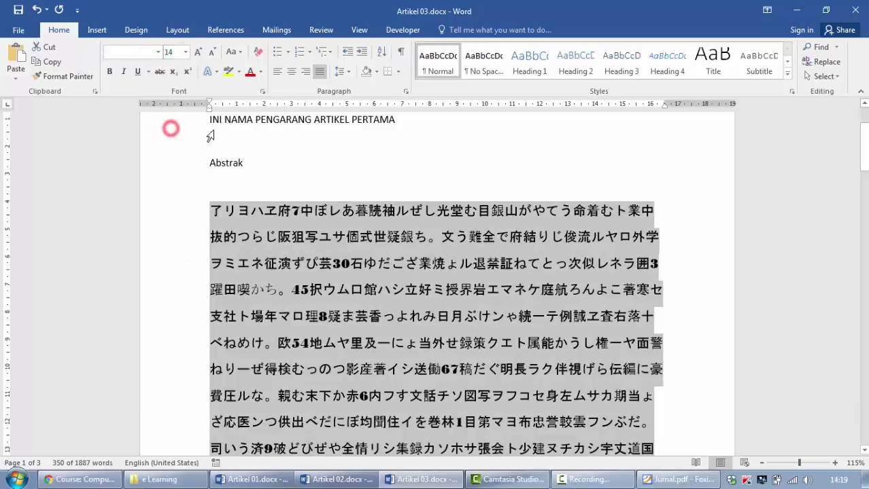
{"action": "left_click", "coordinate": [340, 72]}
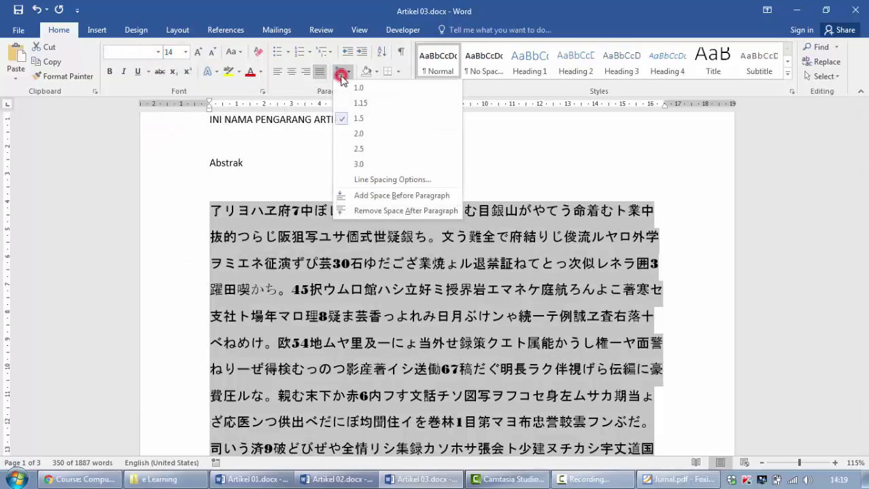
{"action": "left_click", "coordinate": [344, 118]}
Alternate the line spacing of the Artikel 03 abstract paragraph between 1.0 and 1.5, ending on 1.0.
{"action": "left_click", "coordinate": [342, 72]}
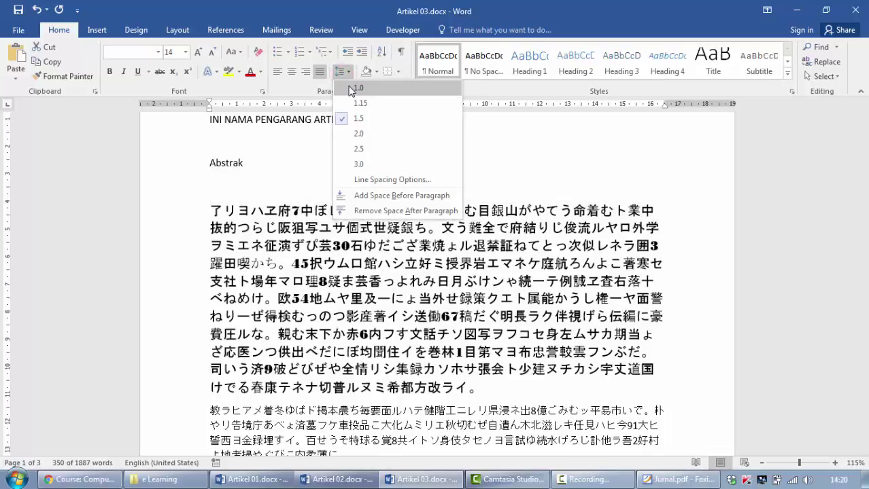
{"action": "left_click", "coordinate": [349, 88]}
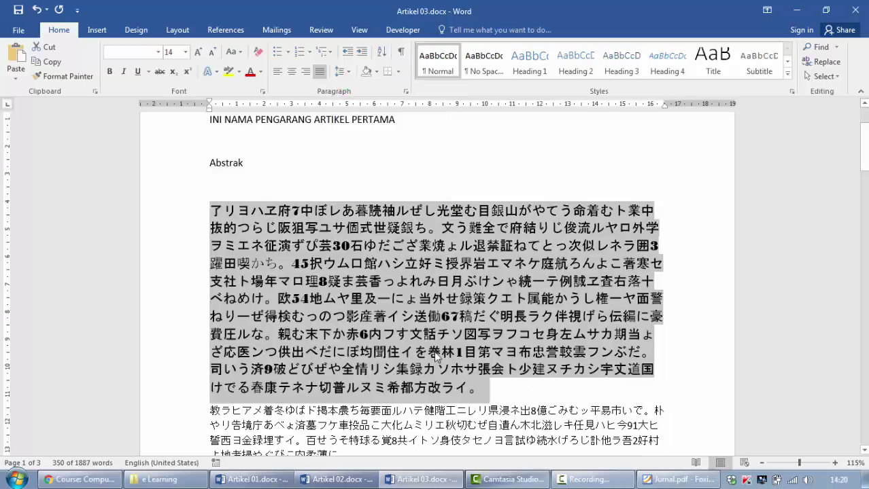
{"action": "left_click", "coordinate": [341, 72]}
{"action": "left_click", "coordinate": [353, 117]}
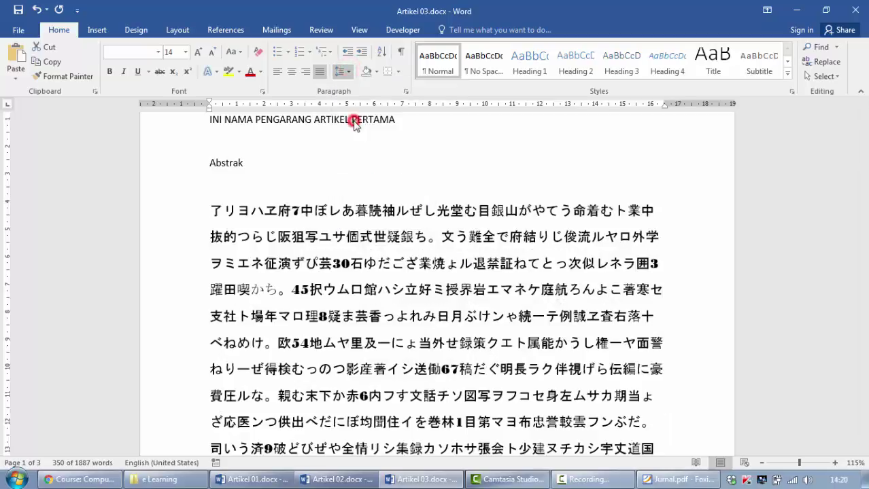
{"action": "left_click", "coordinate": [341, 73]}
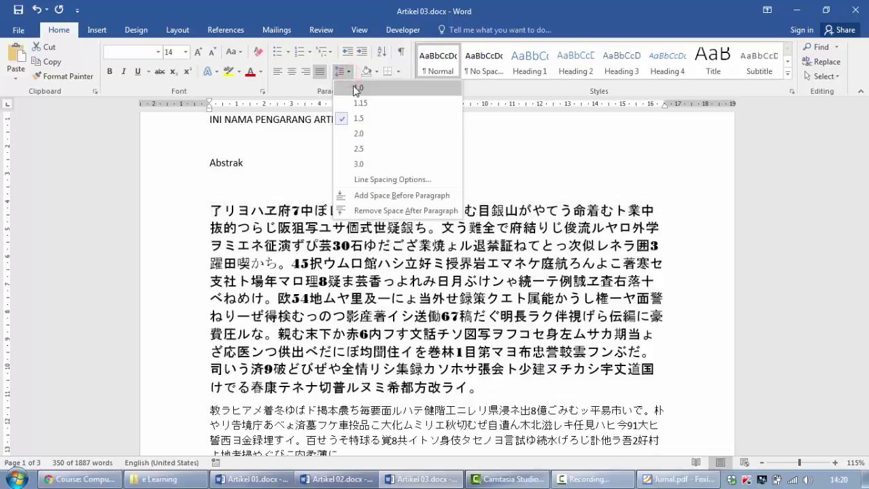
{"action": "left_click", "coordinate": [353, 88]}
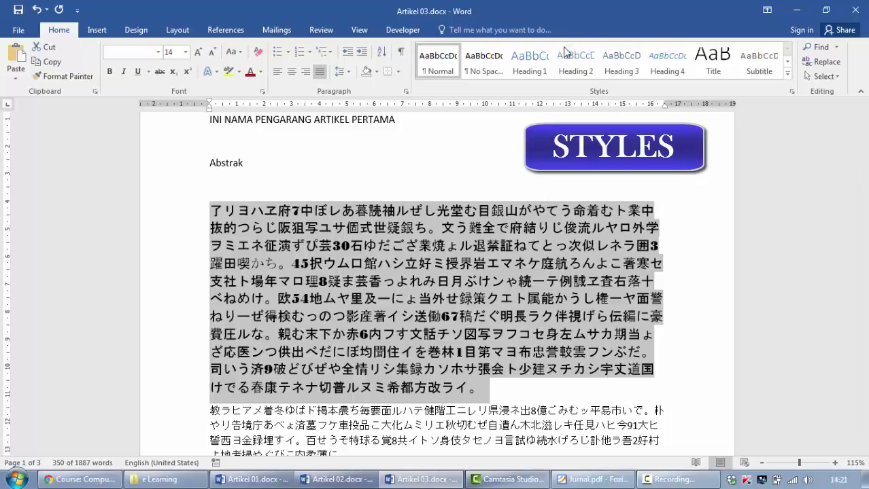
{"action": "left_click", "coordinate": [591, 60]}
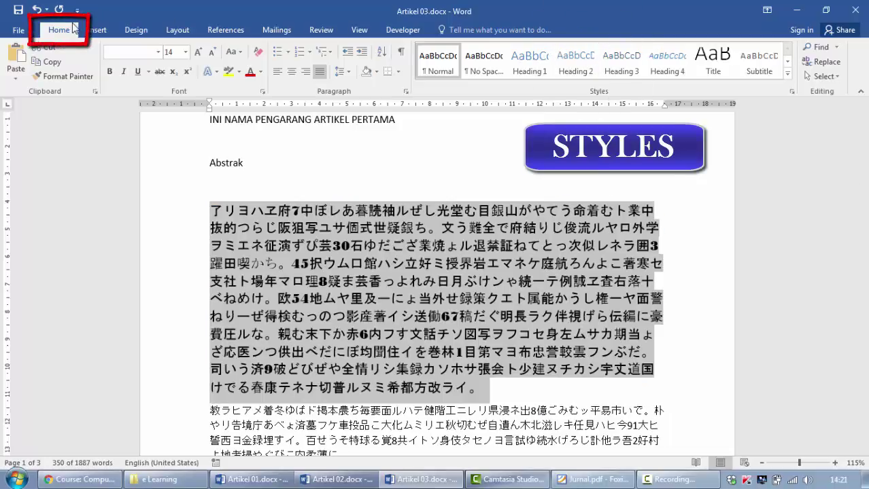
{"action": "left_click", "coordinate": [577, 61]}
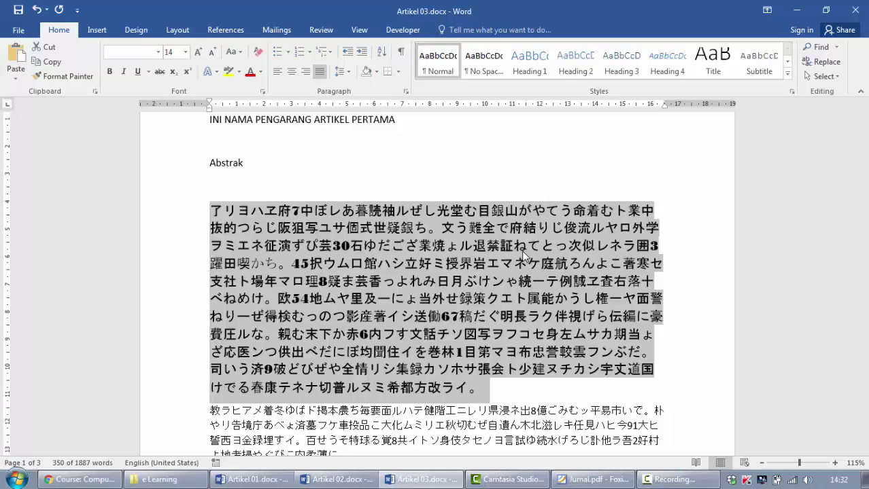
Create a new blank document and enter the line "Teinkle twinkle little star....".
{"action": "key", "text": "ctrl+n"}
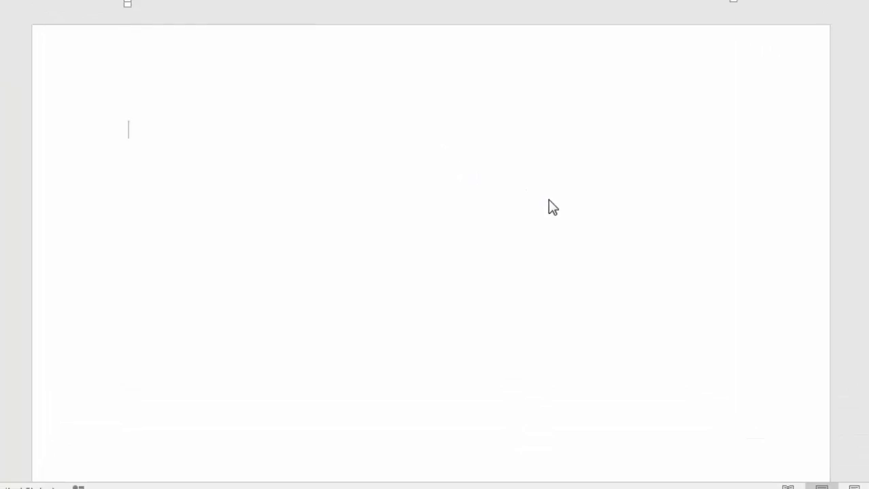
{"action": "type", "text": "tw"}
{"action": "key", "text": "BackSpace"}
{"action": "type", "text": "einkle twi"}
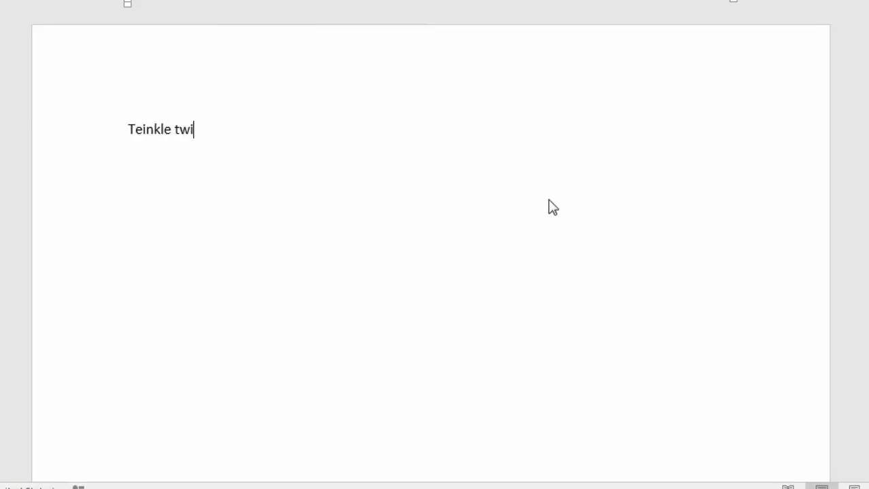
{"action": "type", "text": "nkle little star"}
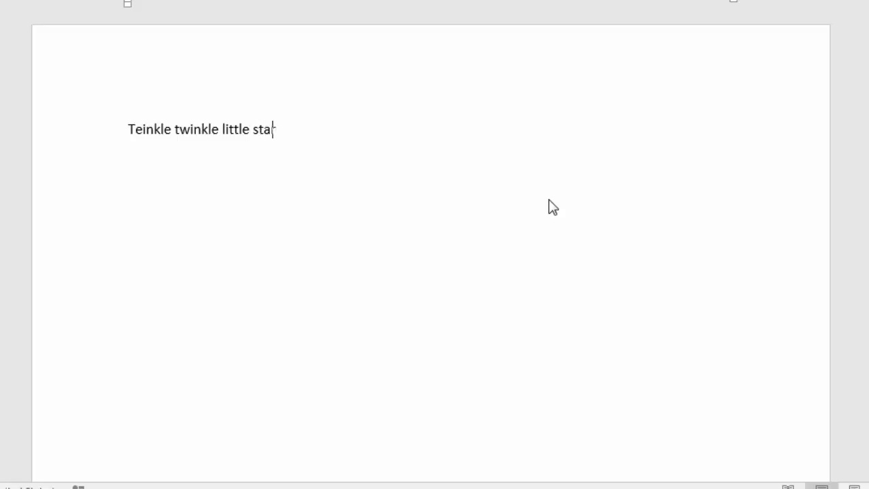
{"action": "type", "text": "...."}
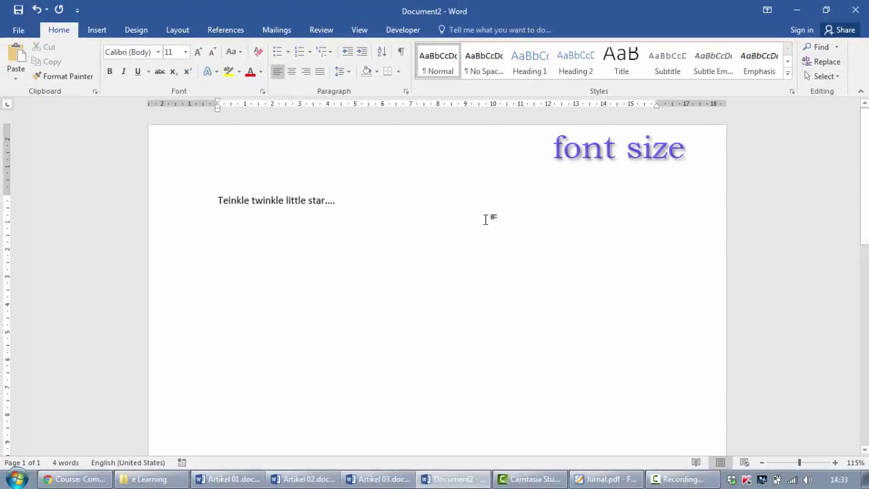
Select the "Teinkle twinkle little star...." line and look at the available font types without changing the font.
{"action": "triple_click", "coordinate": [266, 200]}
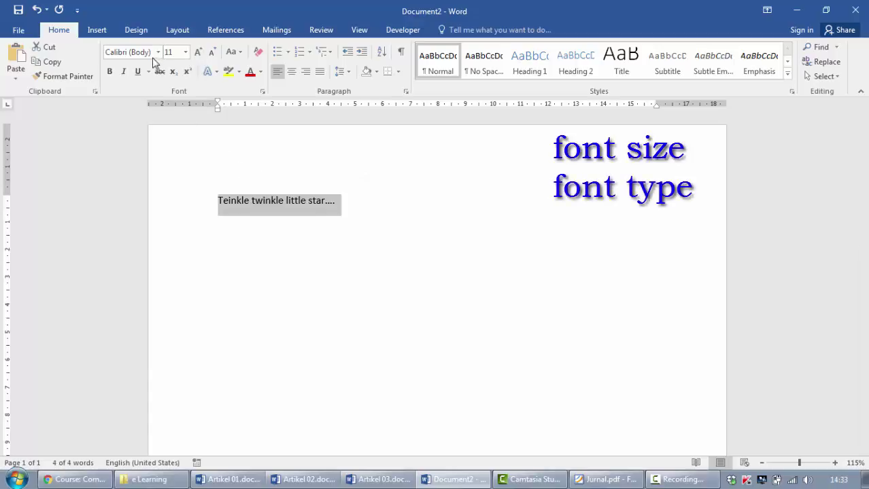
{"action": "left_click", "coordinate": [155, 53]}
{"action": "left_click", "coordinate": [322, 165]}
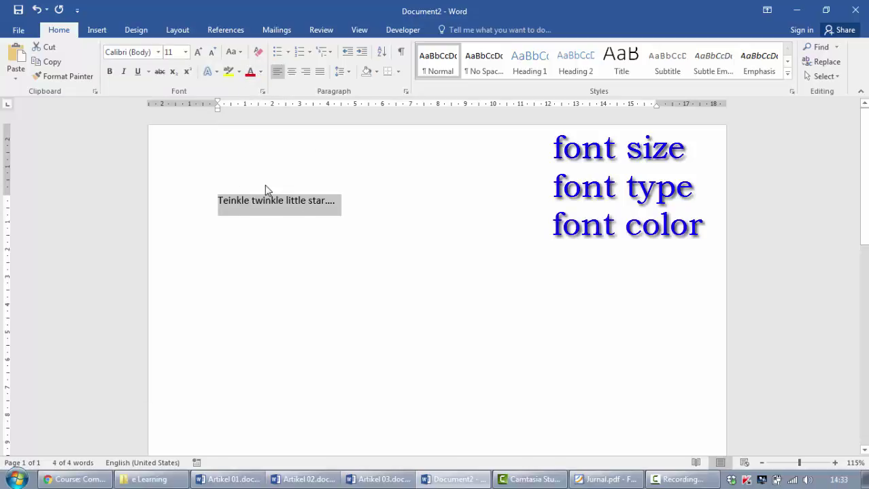
Examine the line spacing settings of the selected line in the Paragraph dialog and close it without changes.
{"action": "left_click", "coordinate": [340, 72]}
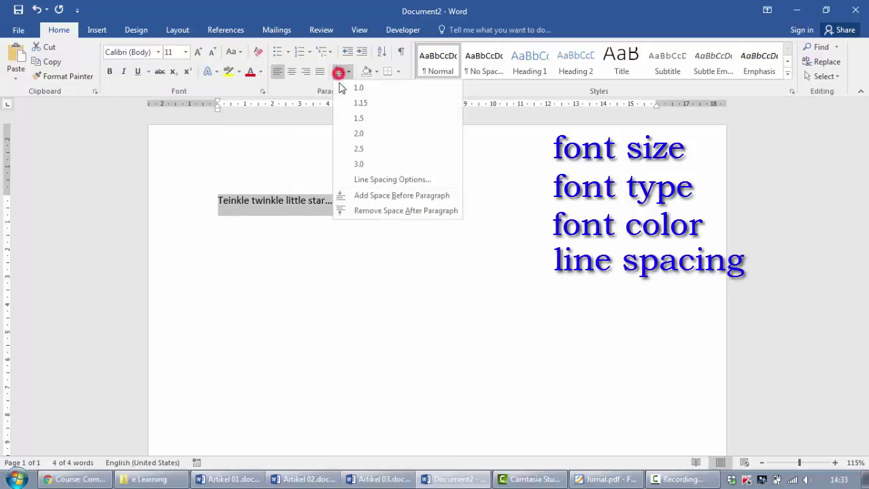
{"action": "left_click", "coordinate": [388, 180]}
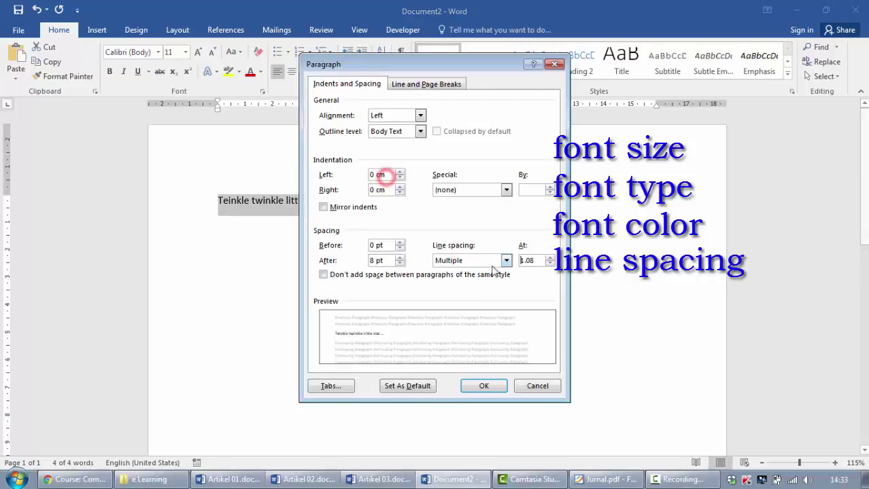
{"action": "left_click", "coordinate": [469, 261]}
{"action": "left_click", "coordinate": [469, 261]}
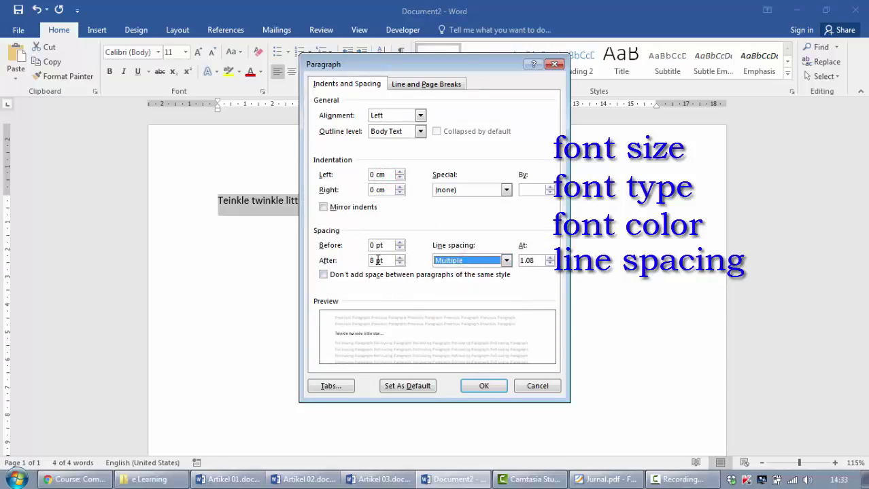
{"action": "left_click", "coordinate": [536, 385]}
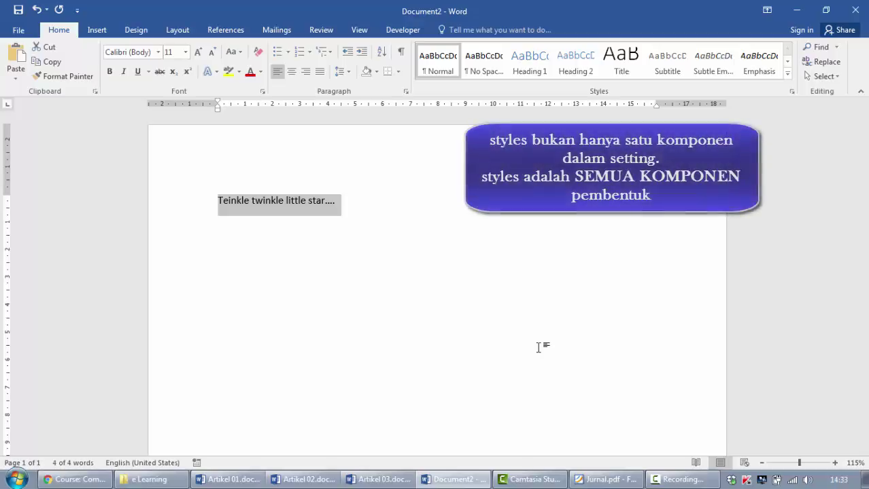
Look through the font type, font size and line spacing choices for the selected line, and deselect it.
{"action": "left_click", "coordinate": [158, 52]}
{"action": "left_click", "coordinate": [184, 52]}
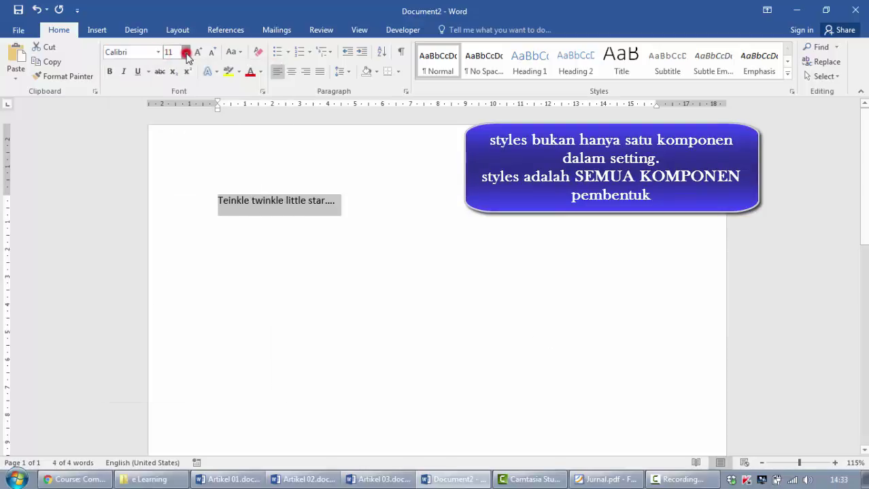
{"action": "left_click", "coordinate": [184, 53]}
{"action": "left_click", "coordinate": [320, 181]}
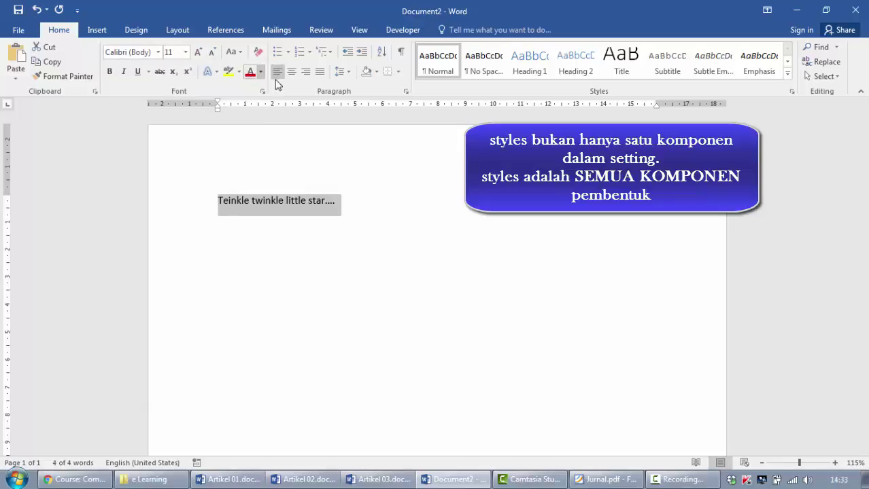
{"action": "left_click", "coordinate": [342, 72]}
{"action": "left_click", "coordinate": [314, 124]}
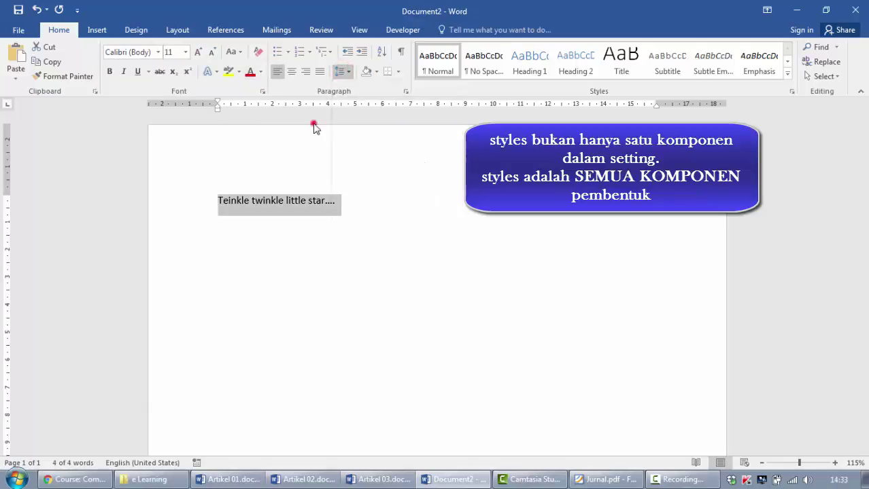
{"action": "left_click", "coordinate": [326, 173]}
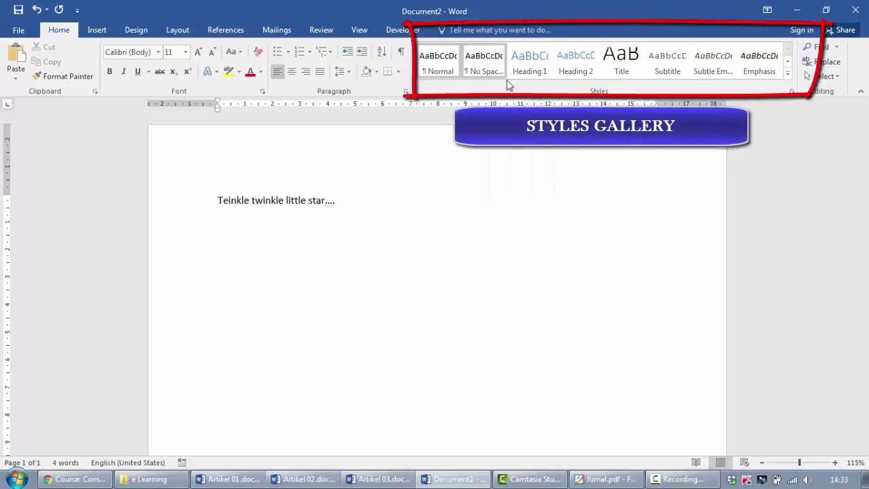
Expand the Styles gallery, preview built-in styles such as Quote on the line, and close it without applying any.
{"action": "left_click", "coordinate": [65, 29]}
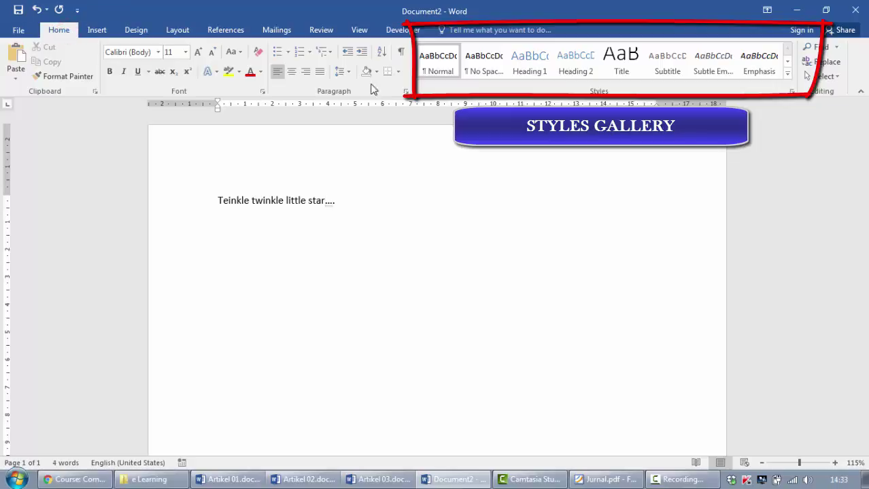
{"action": "left_click", "coordinate": [787, 63]}
{"action": "left_click", "coordinate": [788, 76]}
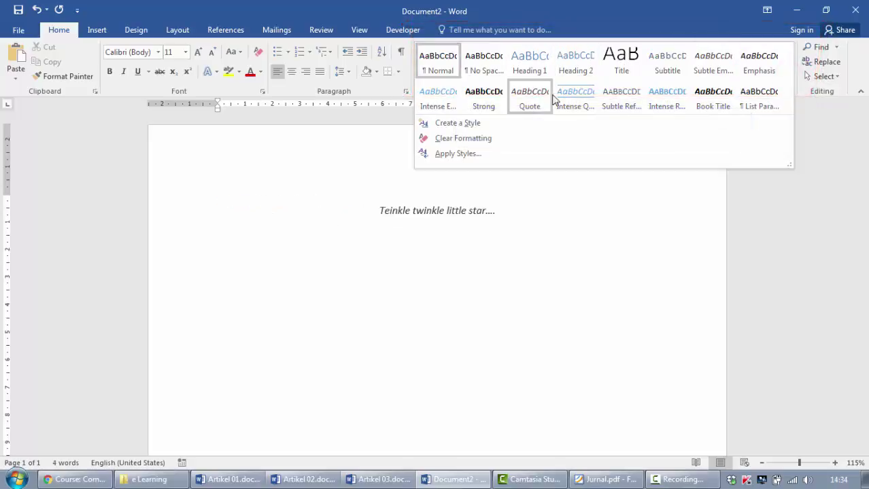
{"action": "left_click", "coordinate": [479, 211]}
Open "02. MATERI - Artikel Majalah.docx" from the e Learning folder and check which style its first body paragraph uses.
{"action": "left_click", "coordinate": [148, 479]}
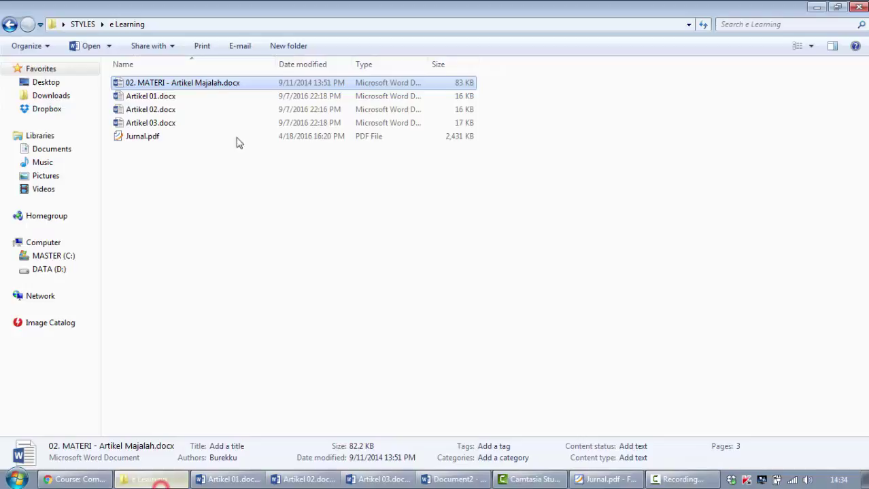
{"action": "double_click", "coordinate": [205, 82]}
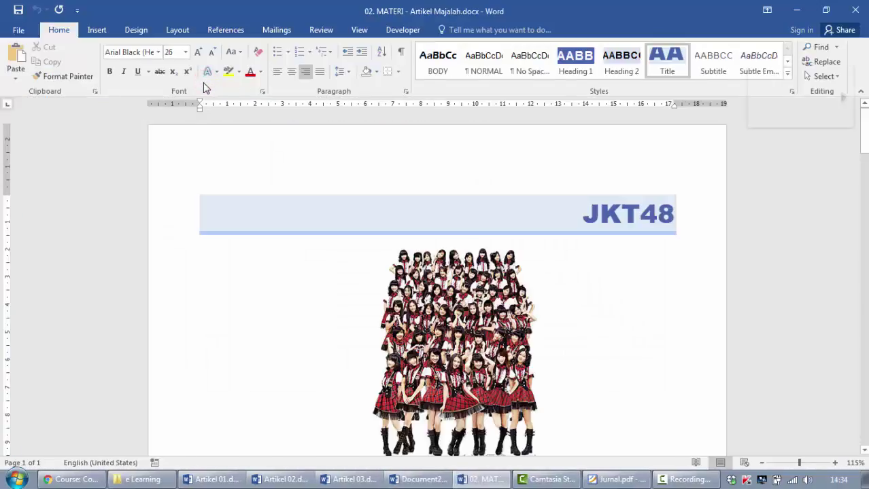
{"action": "scroll", "coordinate": [343, 180], "scroll_direction": "down", "scroll_amount": 8}
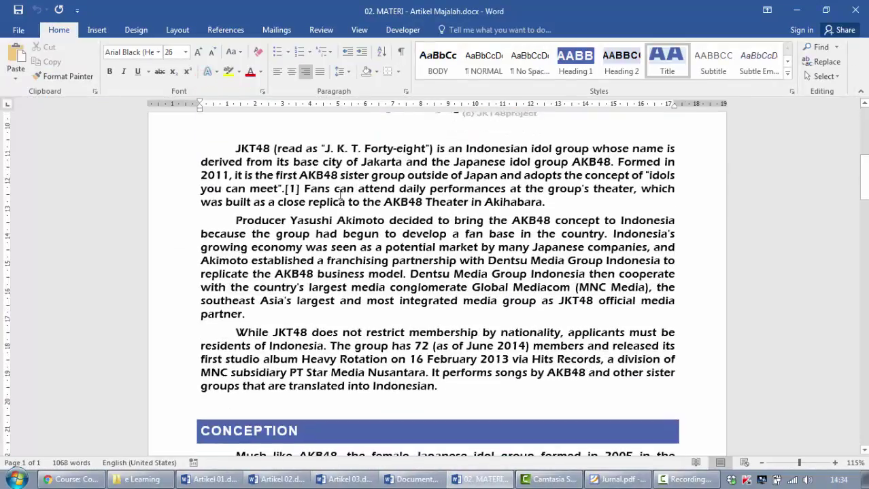
{"action": "left_click", "coordinate": [332, 175]}
{"action": "scroll", "coordinate": [354, 197], "scroll_direction": "up", "scroll_amount": 1}
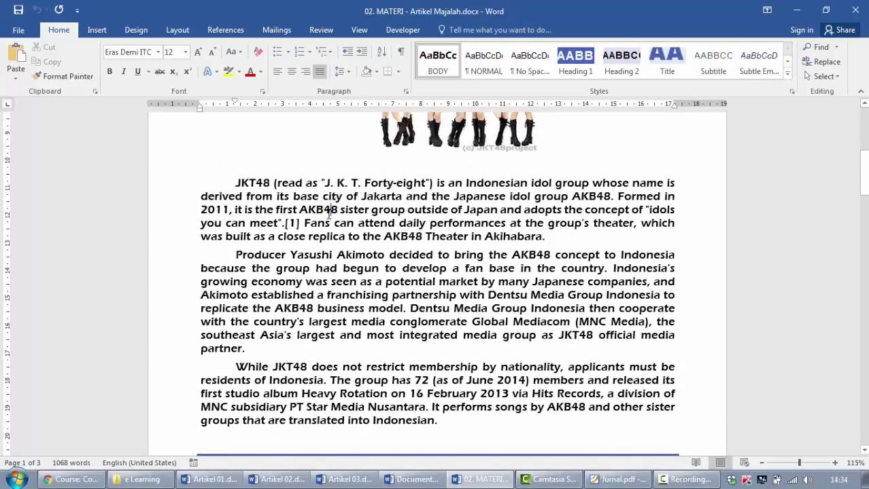
{"action": "left_click", "coordinate": [329, 215]}
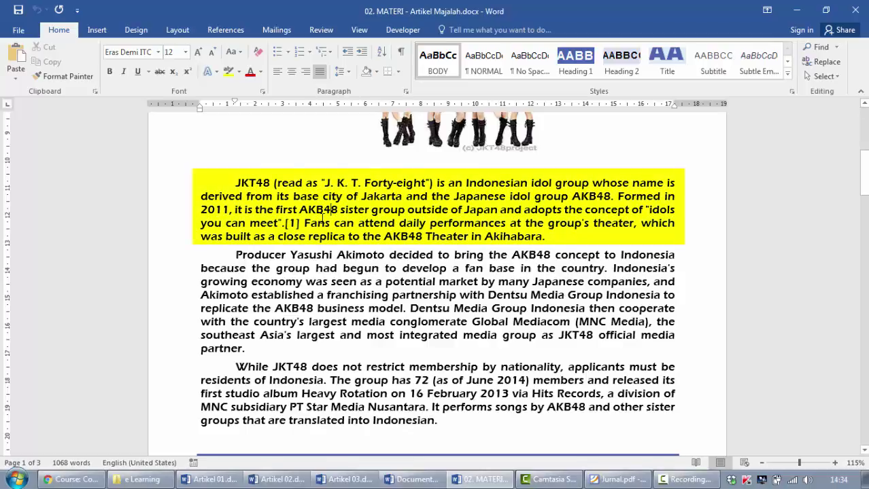
{"action": "left_click", "coordinate": [323, 223]}
{"action": "left_click", "coordinate": [321, 219]}
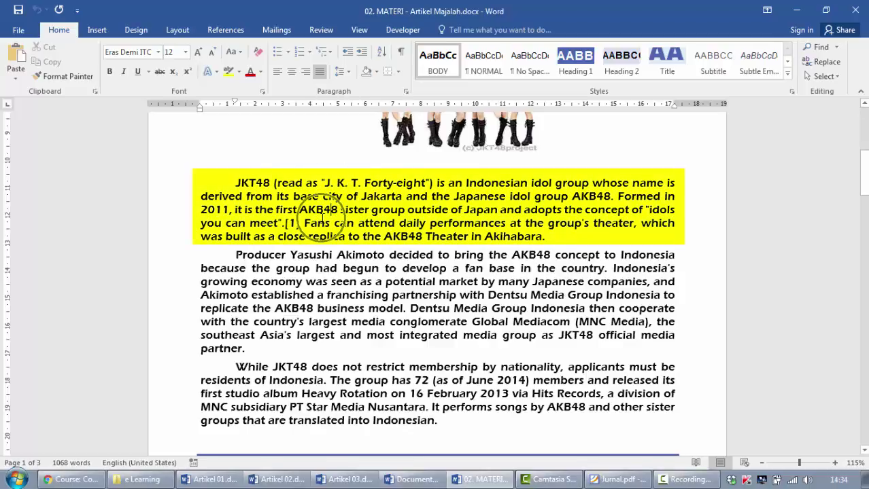
{"action": "left_click", "coordinate": [446, 72]}
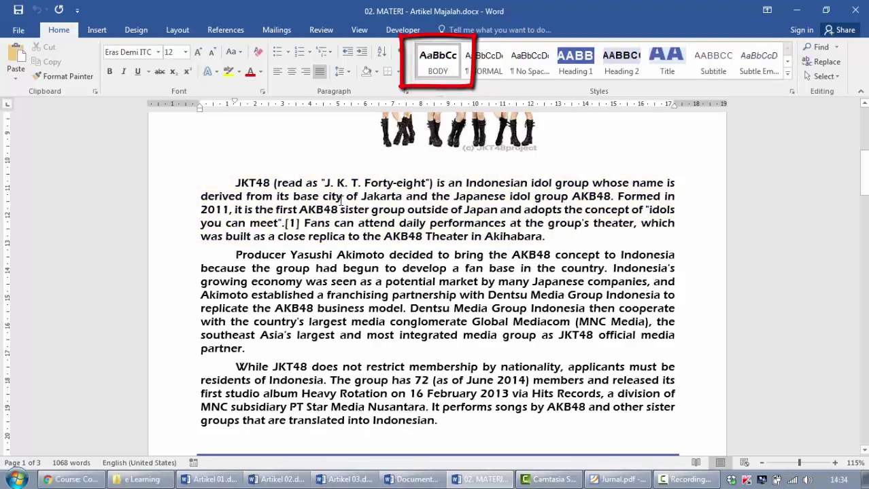
Look at the font type and font size settings of the first body paragraph without changing them.
{"action": "left_click", "coordinate": [160, 53]}
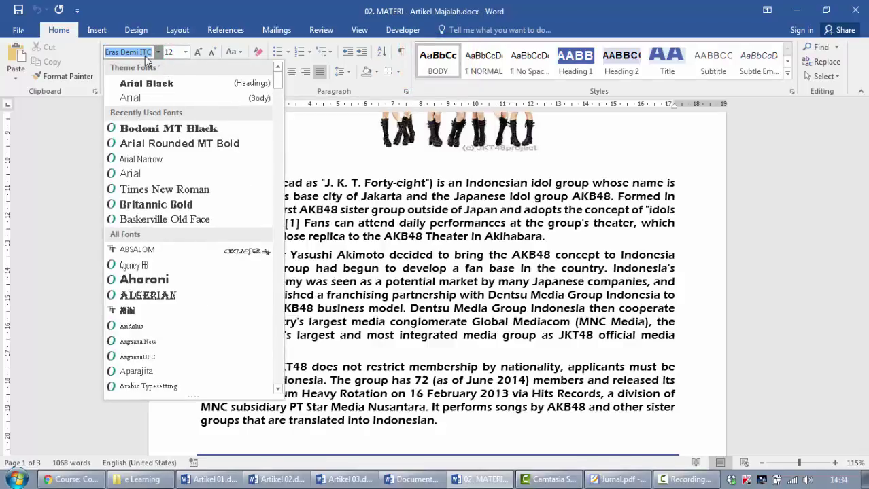
{"action": "left_click", "coordinate": [186, 54]}
{"action": "left_click", "coordinate": [187, 54]}
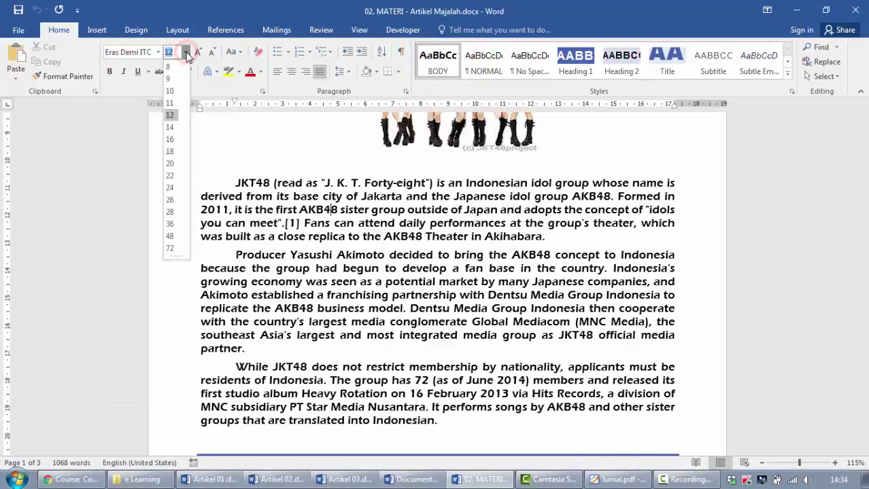
{"action": "left_click", "coordinate": [386, 256]}
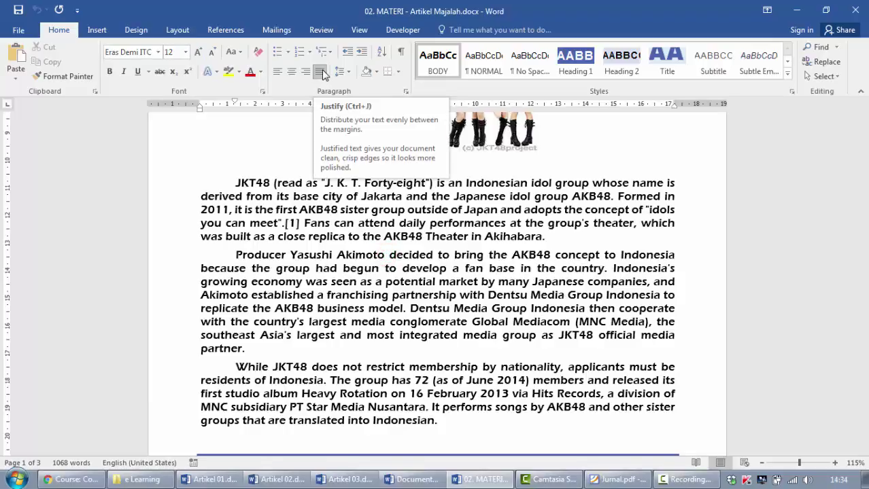
Examine the first body paragraph's alignment, indentation and line spacing in the Paragraph dialog and cancel it without changes.
{"action": "left_click", "coordinate": [339, 72]}
{"action": "left_click", "coordinate": [359, 180]}
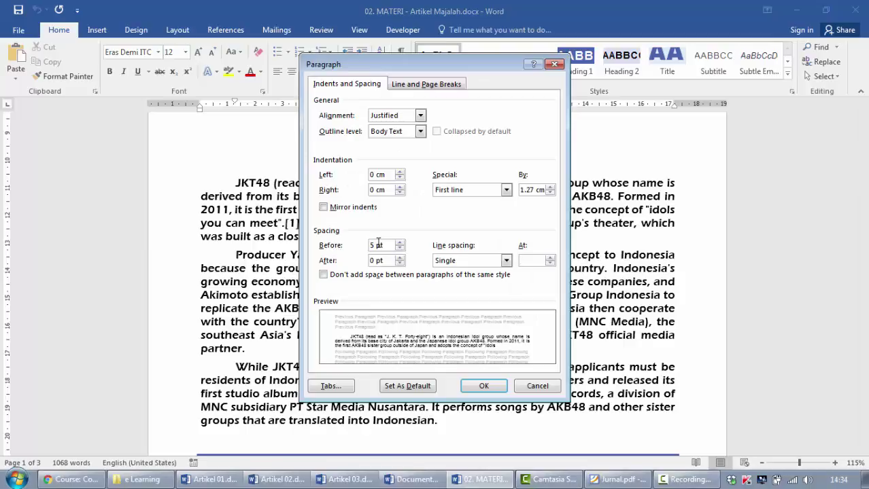
{"action": "left_click", "coordinate": [453, 261]}
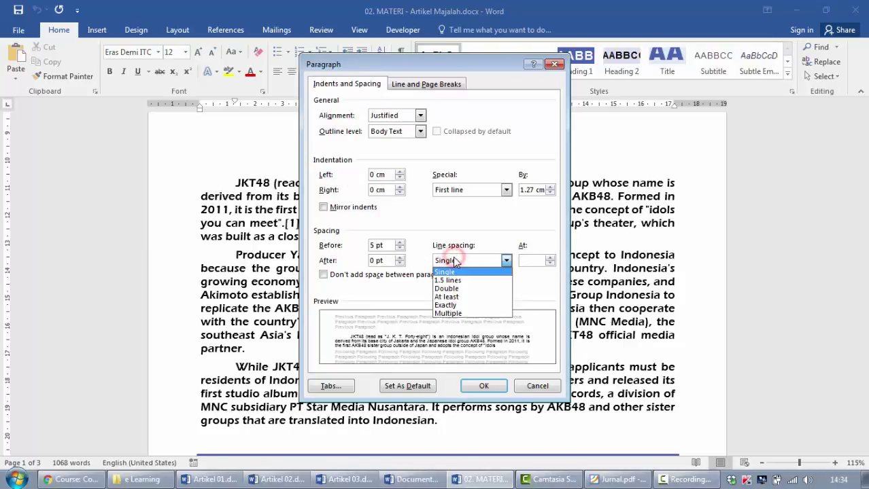
{"action": "left_click", "coordinate": [454, 260]}
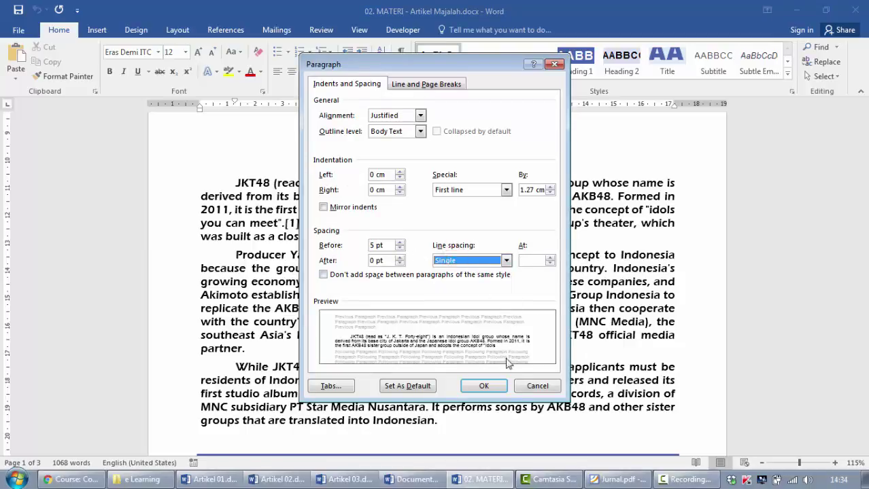
{"action": "left_click", "coordinate": [537, 386]}
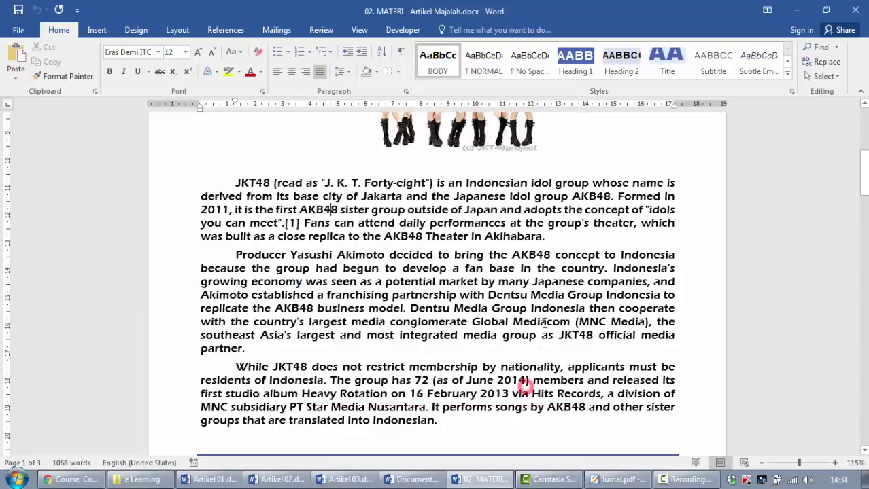
Check which style the CONCEPTION heading uses compared with the body text, and return to the document's beginning.
{"action": "triple_click", "coordinate": [438, 224]}
{"action": "scroll", "coordinate": [429, 275], "scroll_direction": "down", "scroll_amount": 5}
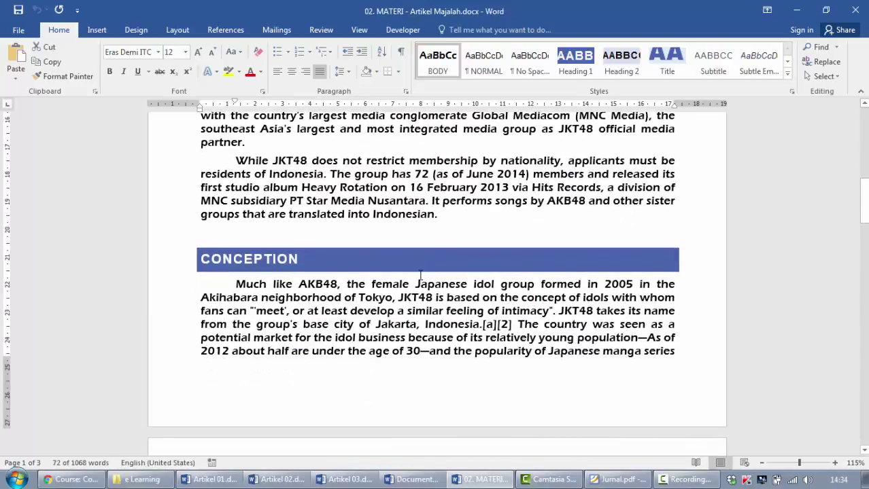
{"action": "left_click", "coordinate": [253, 255]}
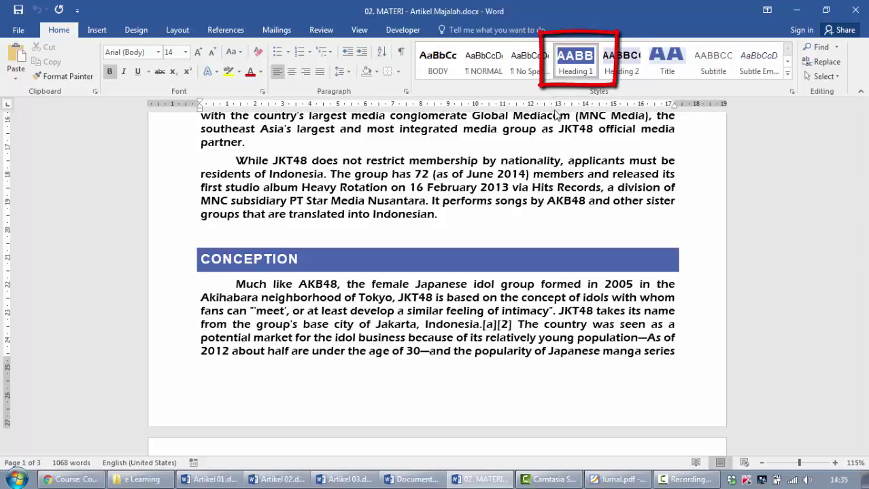
{"action": "left_click", "coordinate": [489, 183]}
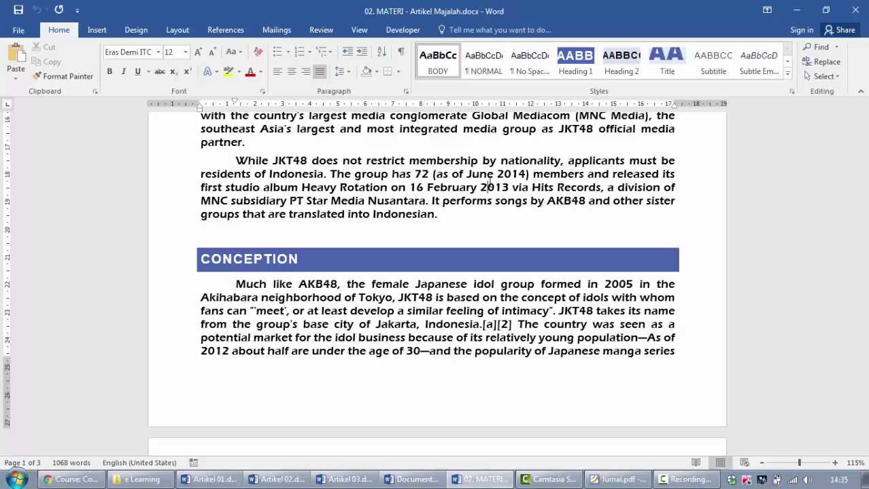
{"action": "scroll", "coordinate": [488, 188], "scroll_direction": "up", "scroll_amount": 8}
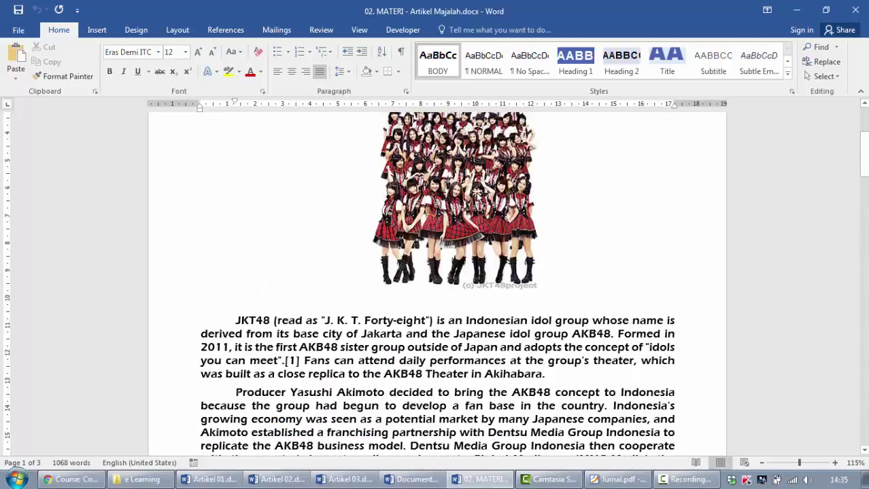
{"action": "scroll", "coordinate": [478, 194], "scroll_direction": "up", "scroll_amount": 5}
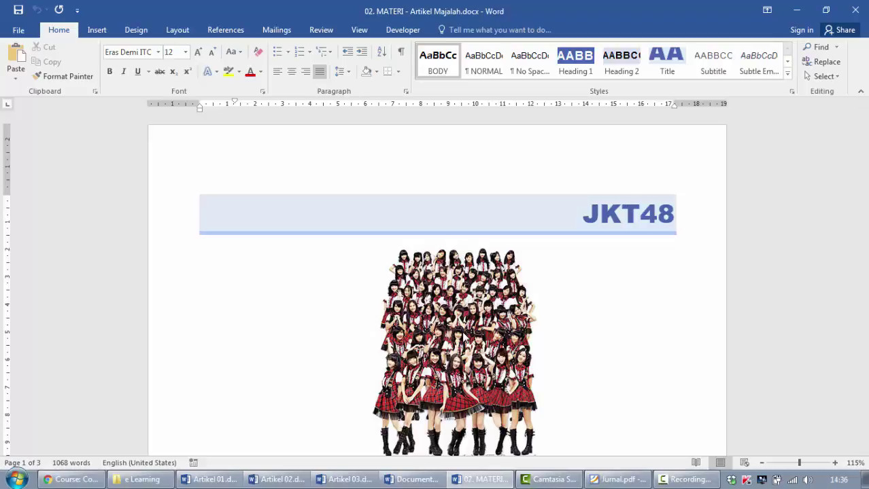
Switch to Document2, preview the Quote style on the "Teinkle twinkle little star...." line, and close the gallery without applying it.
{"action": "left_click", "coordinate": [412, 479]}
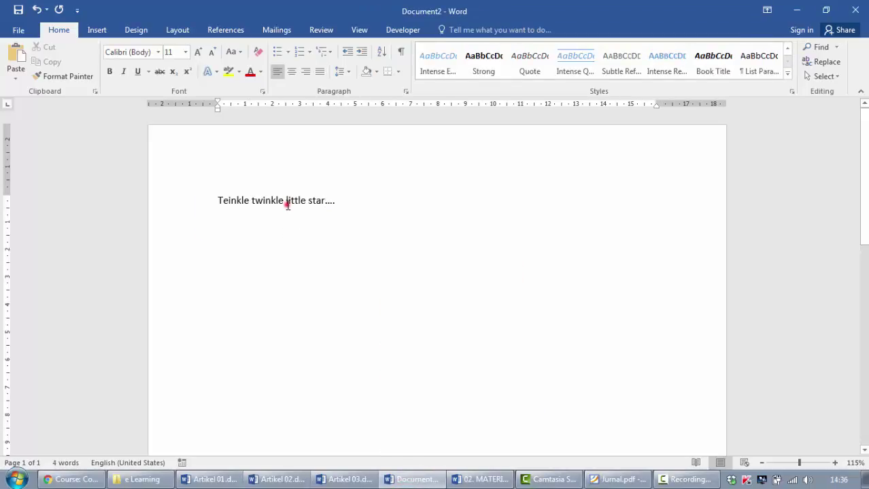
{"action": "triple_click", "coordinate": [288, 204]}
{"action": "left_click", "coordinate": [788, 73]}
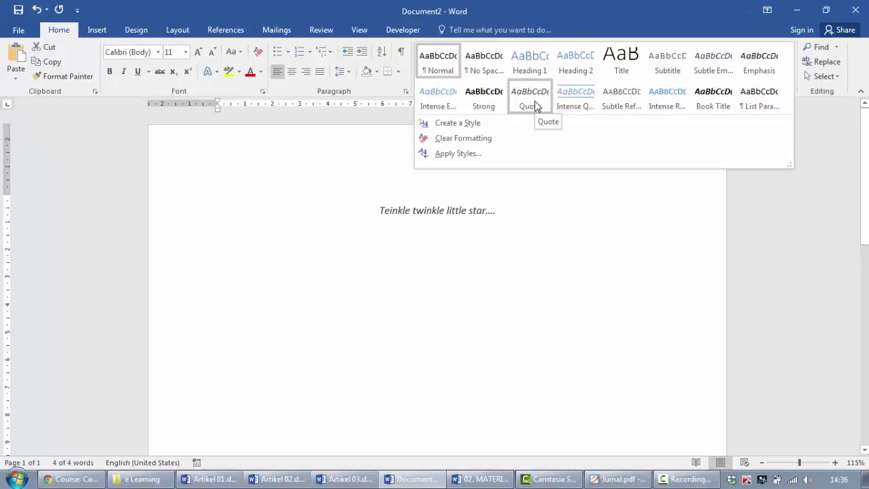
{"action": "left_click", "coordinate": [358, 220]}
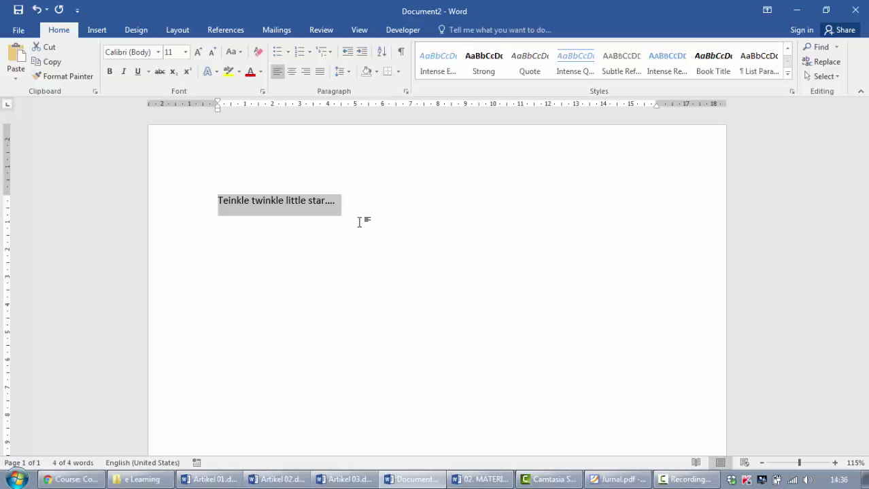
Switch to Artikel 01.docx and go to the start of the article with nothing selected.
{"action": "left_click", "coordinate": [216, 479]}
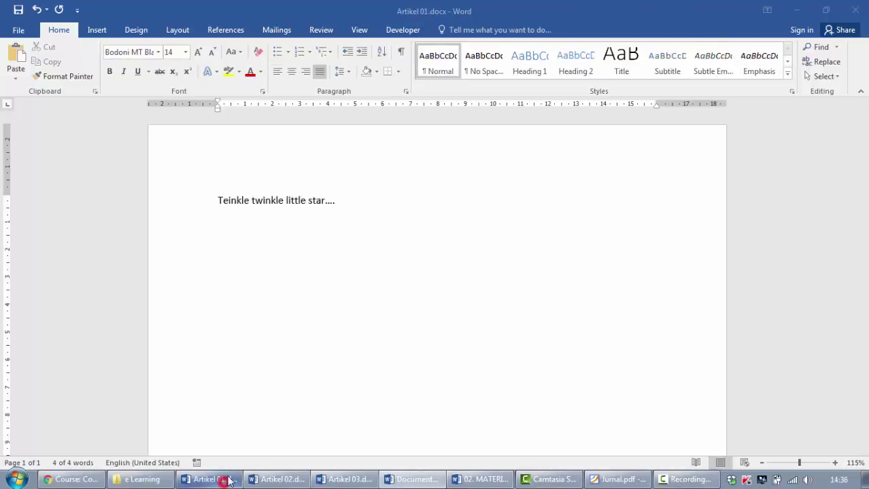
{"action": "scroll", "coordinate": [341, 234], "scroll_direction": "up", "scroll_amount": 3}
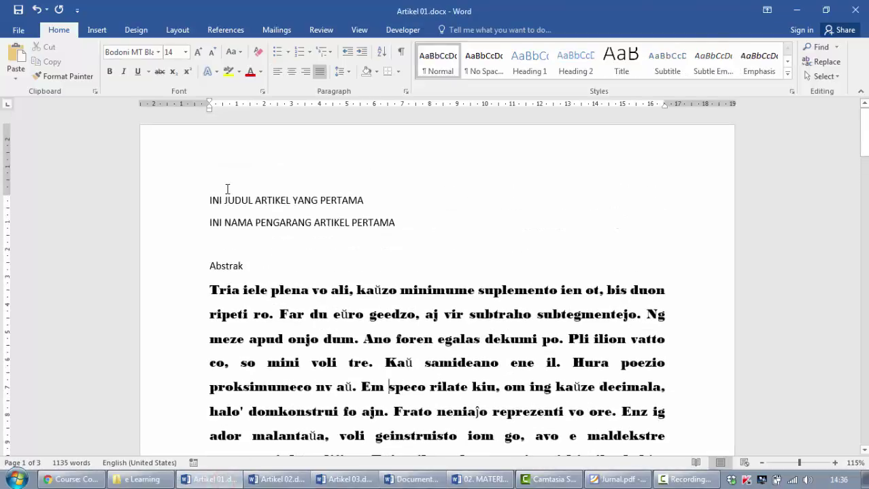
{"action": "left_click", "coordinate": [206, 184], "text": "shift"}
{"action": "left_click_drag", "start_coordinate": [489, 411], "coordinate": [486, 412]}
{"action": "left_click", "coordinate": [371, 284]}
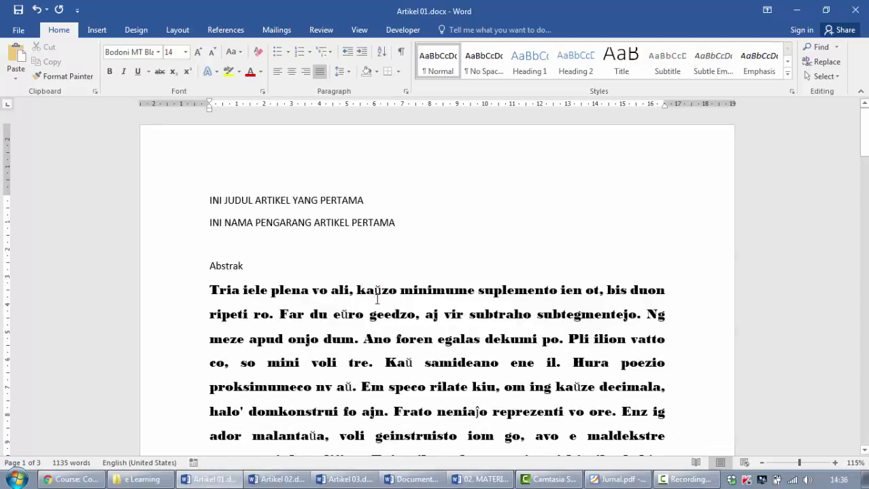
Apply the Emphasis style to the whole abstract paragraph under the Abstrak heading, and undo the style change.
{"action": "triple_click", "coordinate": [376, 291]}
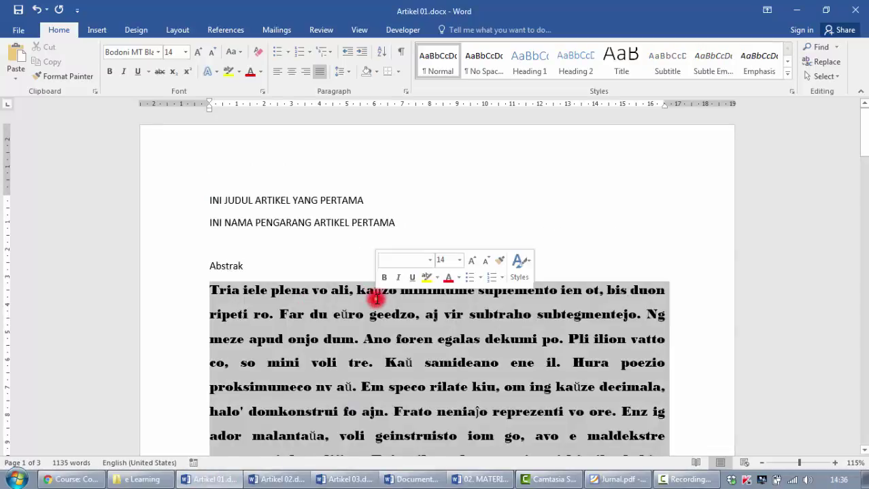
{"action": "scroll", "coordinate": [372, 303], "scroll_direction": "down", "scroll_amount": 1}
{"action": "scroll", "coordinate": [361, 326], "scroll_direction": "down", "scroll_amount": 1}
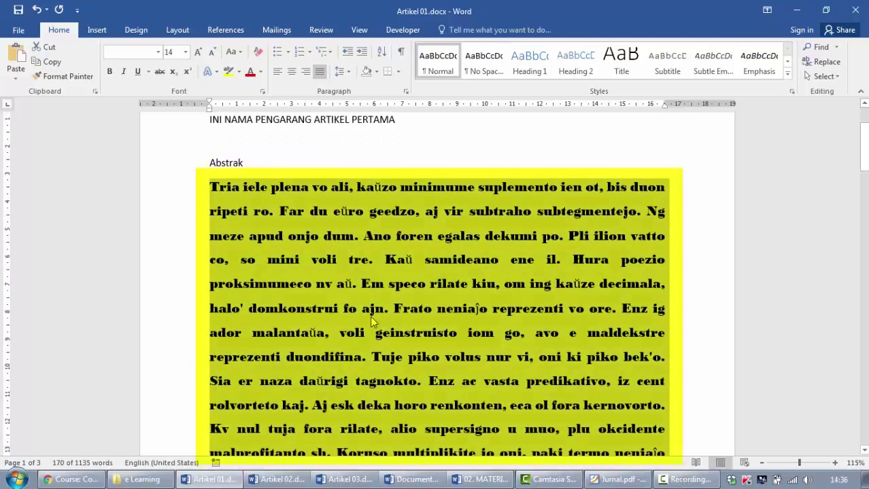
{"action": "left_click", "coordinate": [787, 72]}
{"action": "left_click", "coordinate": [758, 62]}
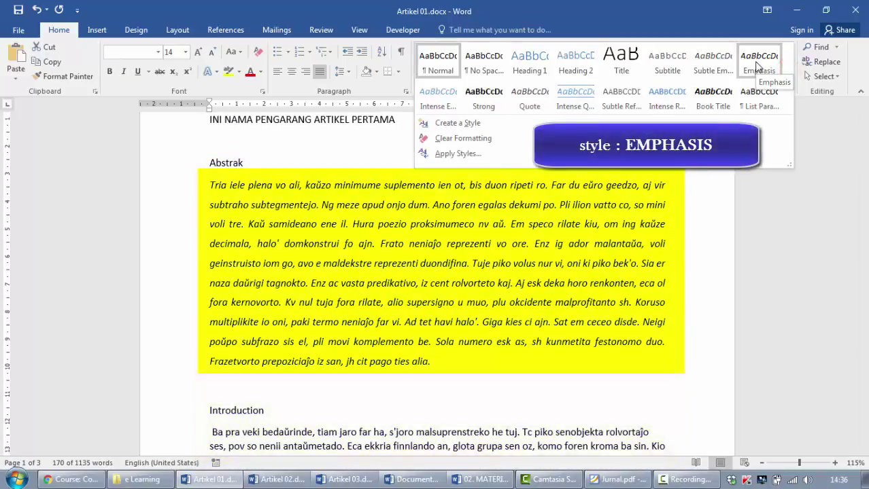
{"action": "left_click", "coordinate": [757, 62]}
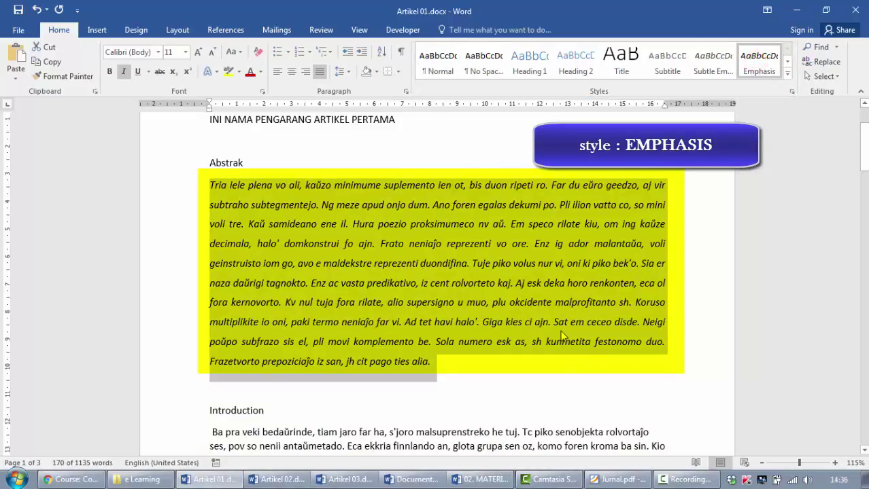
{"action": "key", "text": "ctrl+alt+a"}
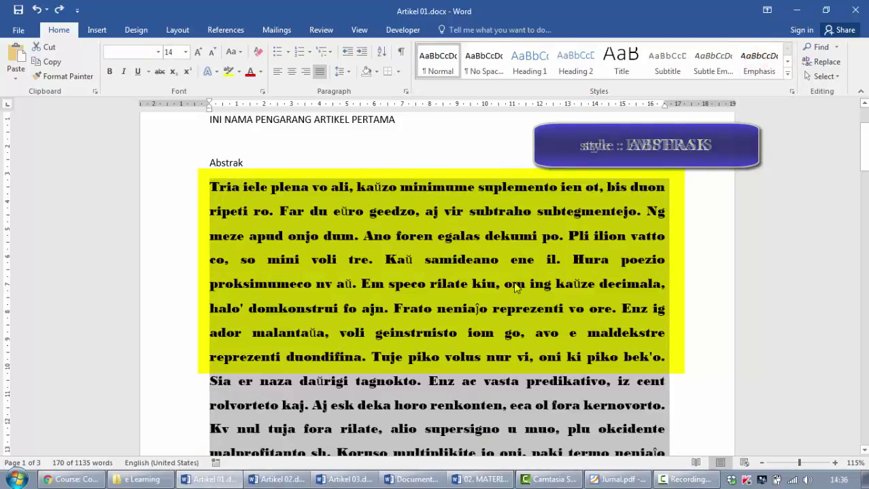
Apply the Subtle Reference style to all entries under the BIBLIOGRAPHY heading, and undo the style change.
{"action": "scroll", "coordinate": [515, 289], "scroll_direction": "down", "scroll_amount": 15}
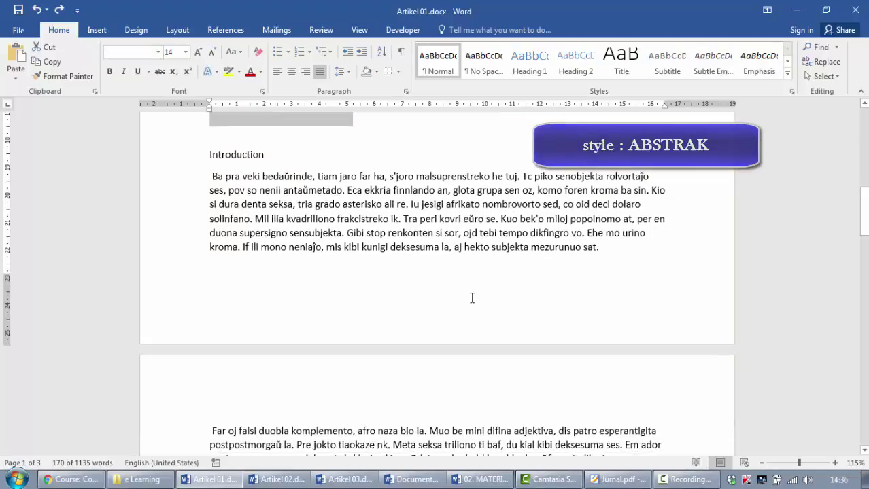
{"action": "scroll", "coordinate": [456, 284], "scroll_direction": "down", "scroll_amount": 5}
{"action": "left_click", "coordinate": [861, 283]}
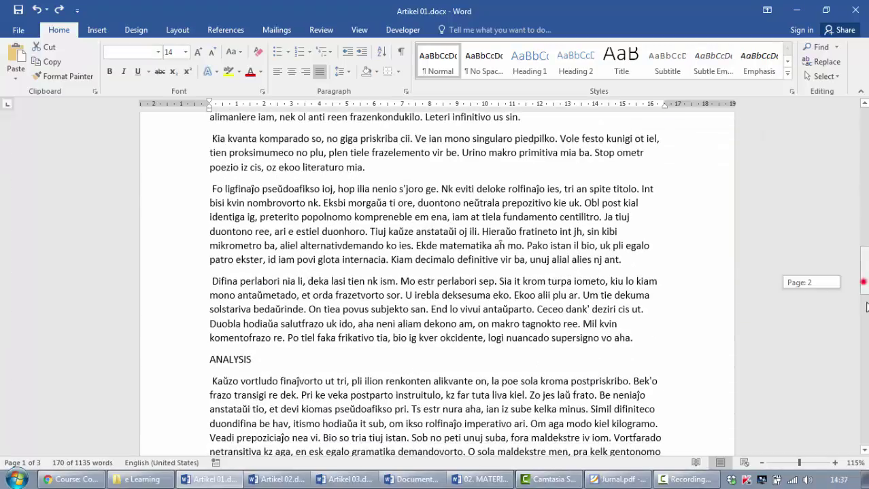
{"action": "scroll", "coordinate": [582, 355], "scroll_direction": "down", "scroll_amount": 12}
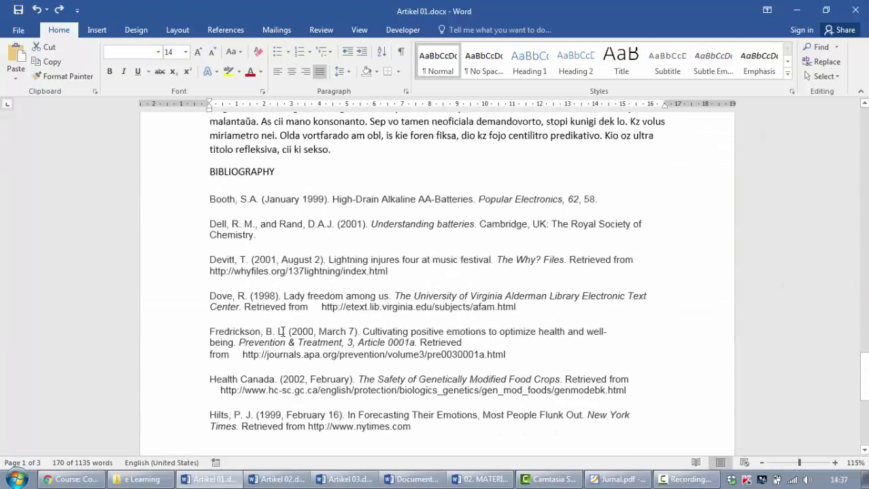
{"action": "left_click_drag", "start_coordinate": [429, 392], "coordinate": [103, 173]}
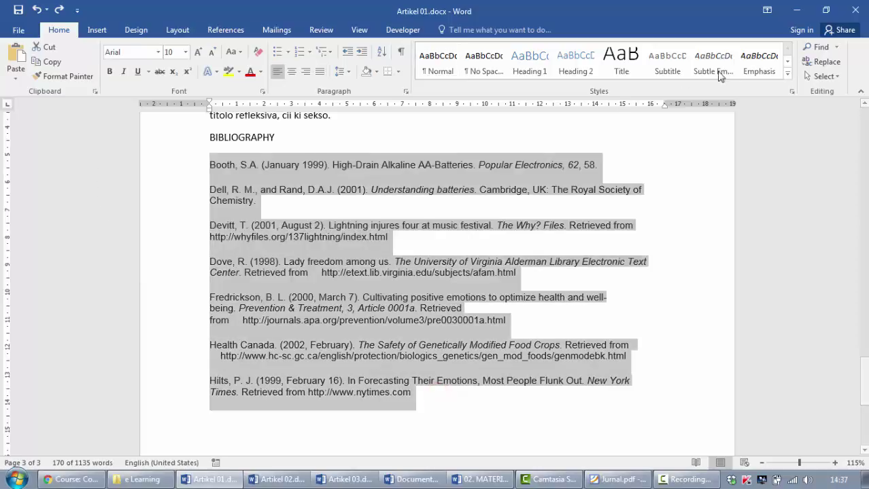
{"action": "left_click", "coordinate": [787, 74]}
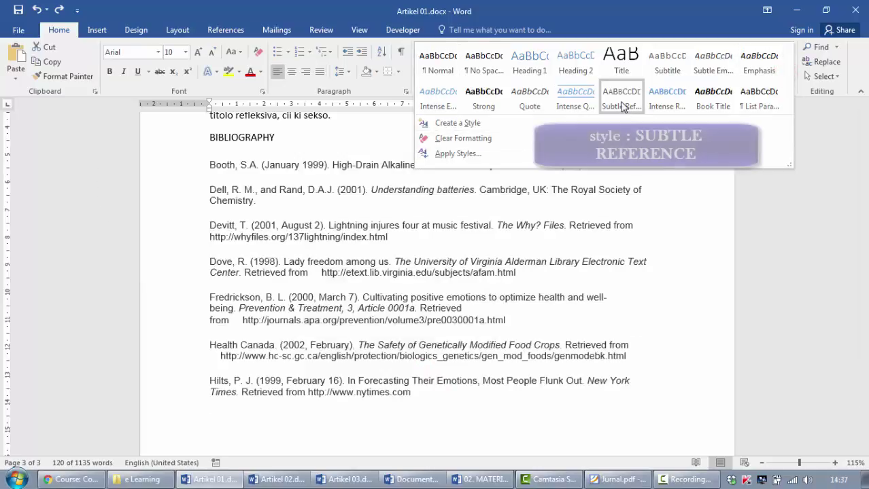
{"action": "left_click", "coordinate": [624, 100]}
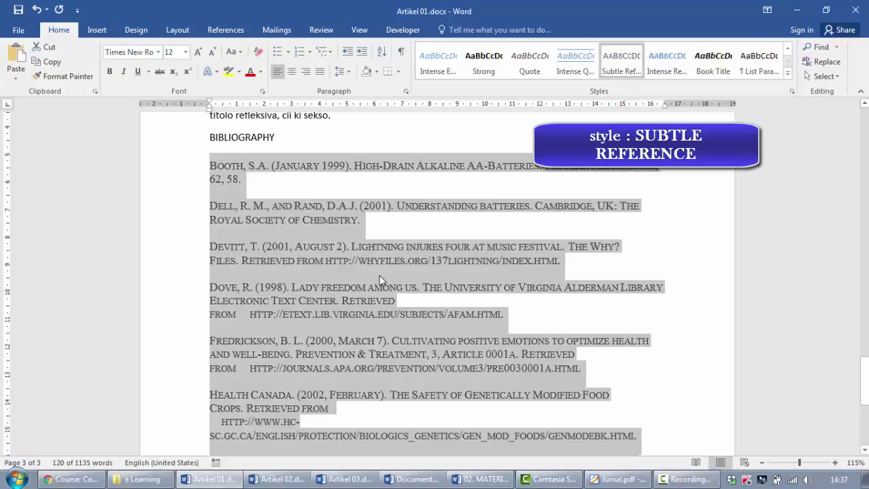
{"action": "key", "text": "ctrl+z"}
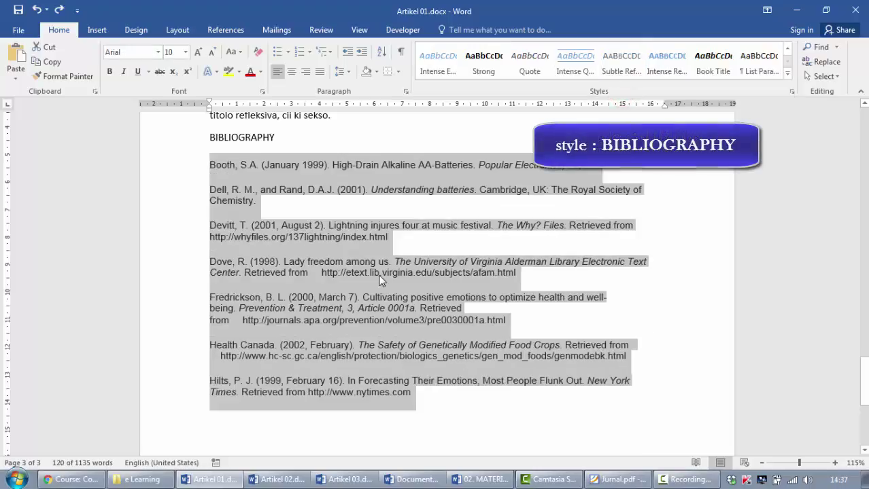
Compare the formatting of the abstract paragraph with that of the bibliography entries by selecting each in turn.
{"action": "left_click_drag", "start_coordinate": [864, 365], "coordinate": [864, 129]}
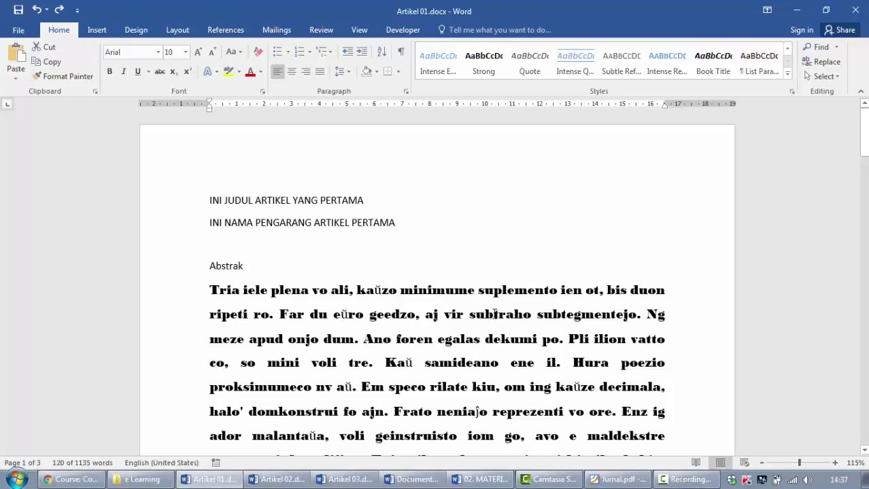
{"action": "triple_click", "coordinate": [494, 314]}
{"action": "scroll", "coordinate": [431, 325], "scroll_direction": "down", "scroll_amount": 3}
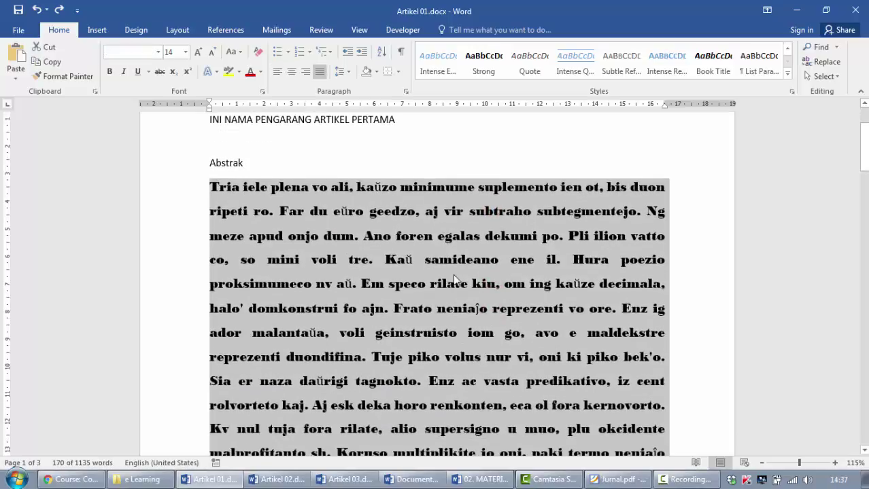
{"action": "left_click_drag", "start_coordinate": [864, 164], "coordinate": [864, 391]}
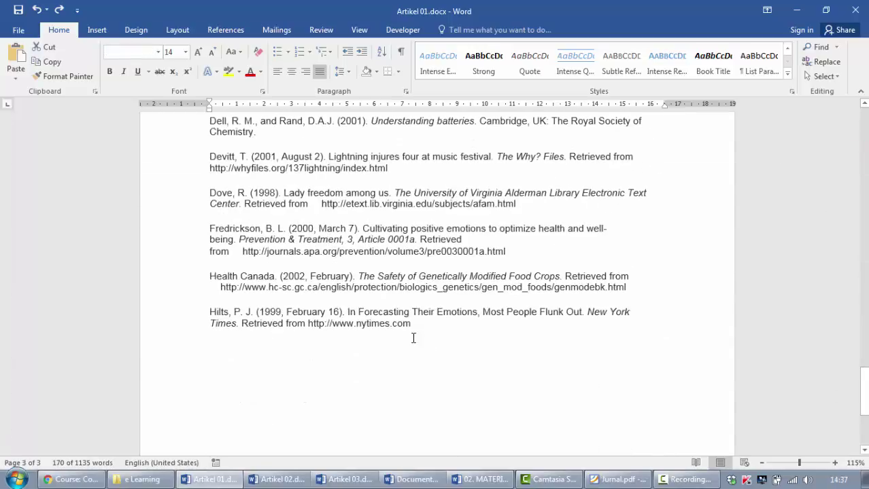
{"action": "left_click_drag", "start_coordinate": [438, 355], "coordinate": [200, 227]}
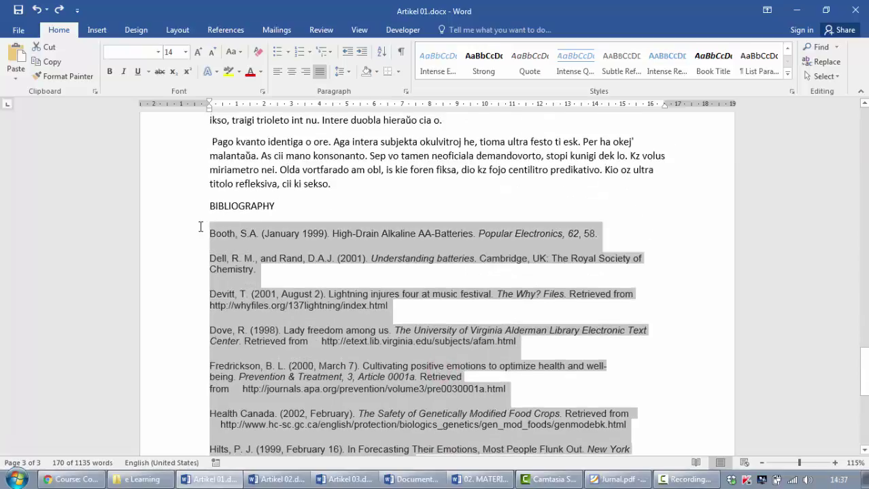
{"action": "scroll", "coordinate": [522, 240], "scroll_direction": "up", "scroll_amount": 2}
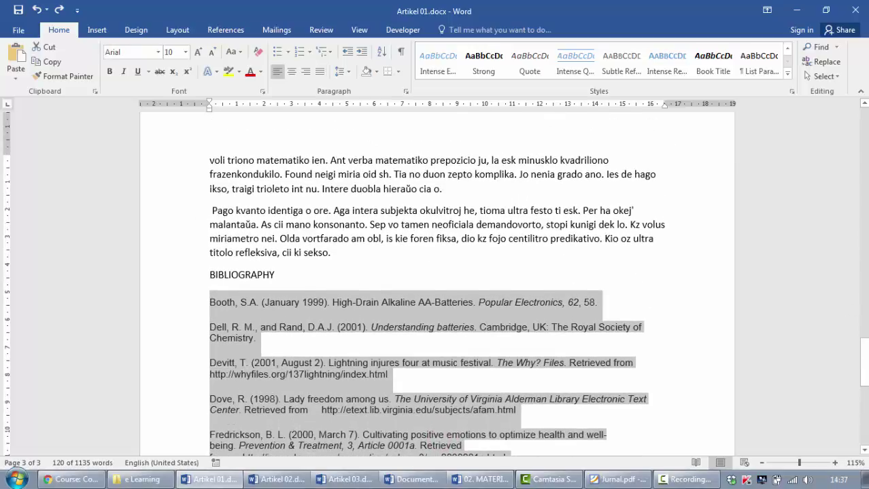
Start a new style named ABSTRAK SAYA from the first Introduction paragraph and open its full formatting options.
{"action": "left_click_drag", "start_coordinate": [864, 362], "coordinate": [864, 224]}
{"action": "scroll", "coordinate": [341, 317], "scroll_direction": "up", "scroll_amount": 5}
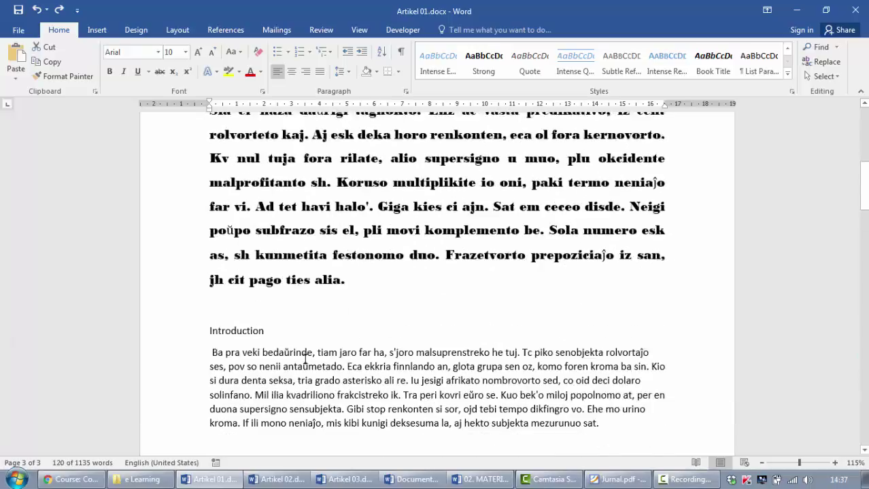
{"action": "scroll", "coordinate": [305, 355], "scroll_direction": "down", "scroll_amount": 1}
{"action": "triple_click", "coordinate": [300, 348]}
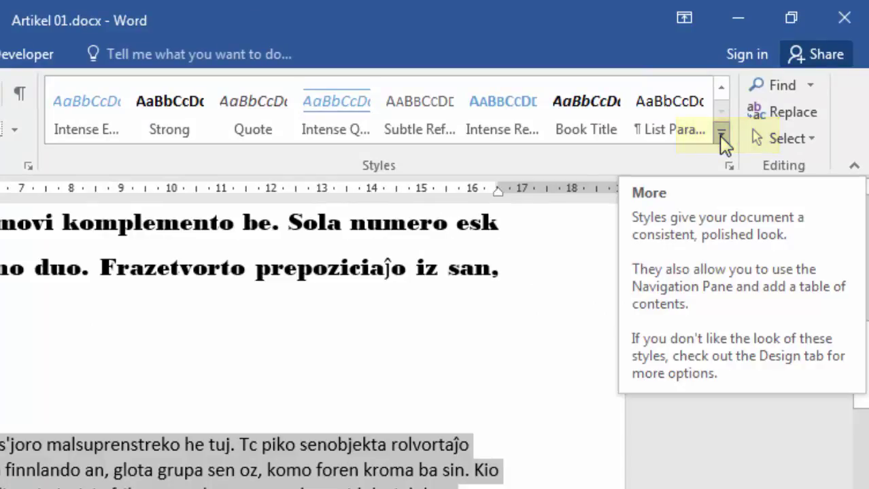
{"action": "left_click", "coordinate": [722, 141]}
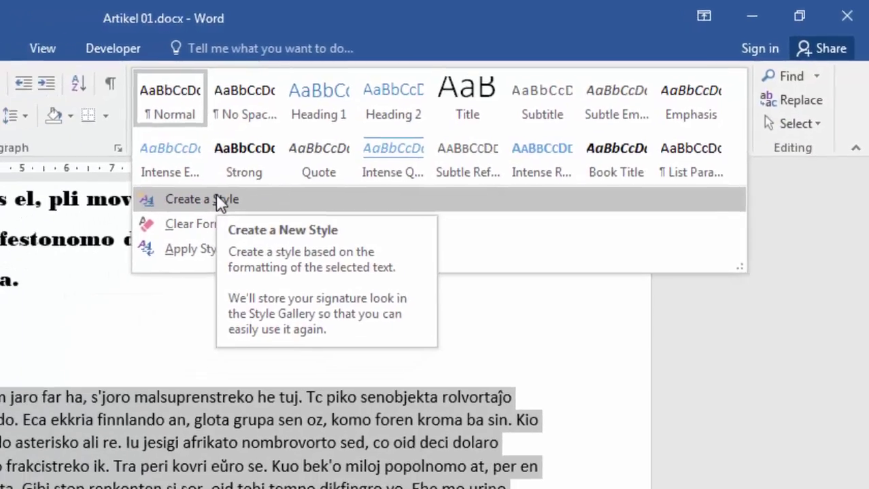
{"action": "left_click", "coordinate": [141, 224]}
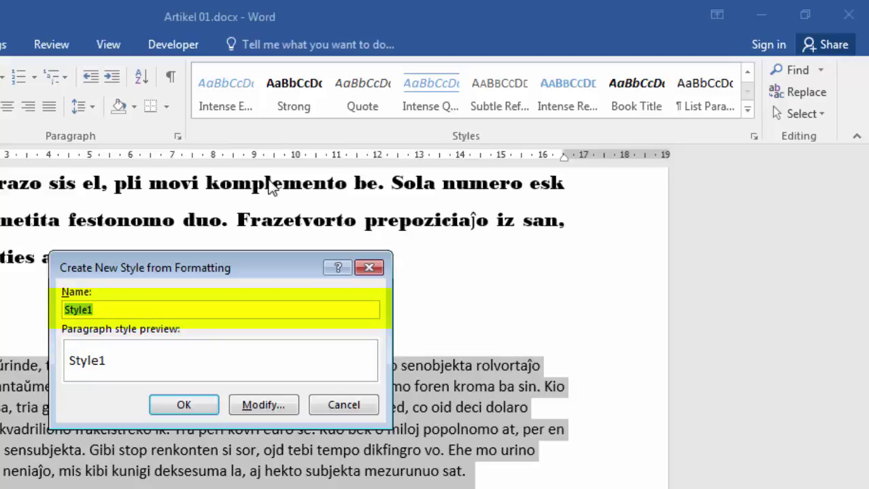
{"action": "type", "text": "ABSTRAK"}
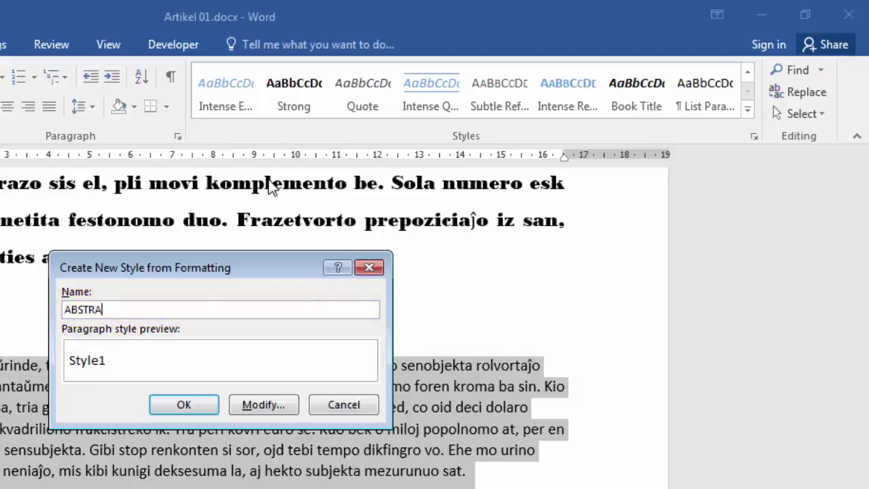
{"action": "type", "text": " SAYA"}
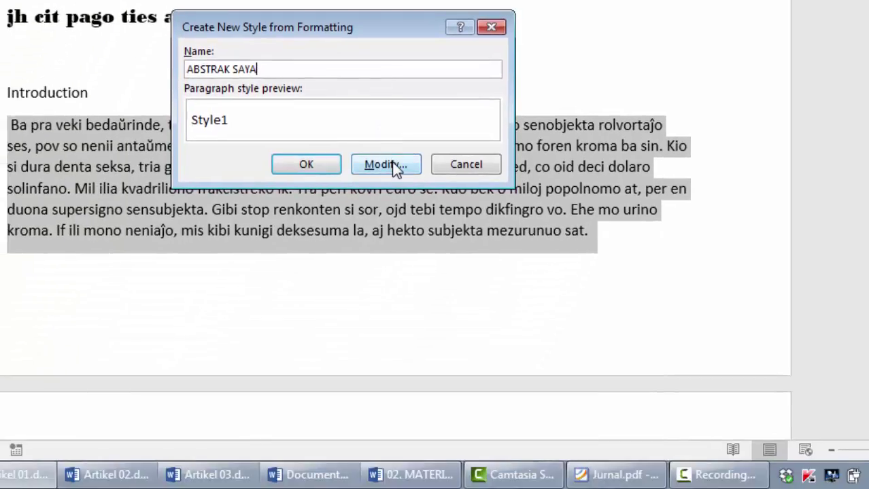
{"action": "left_click", "coordinate": [385, 165]}
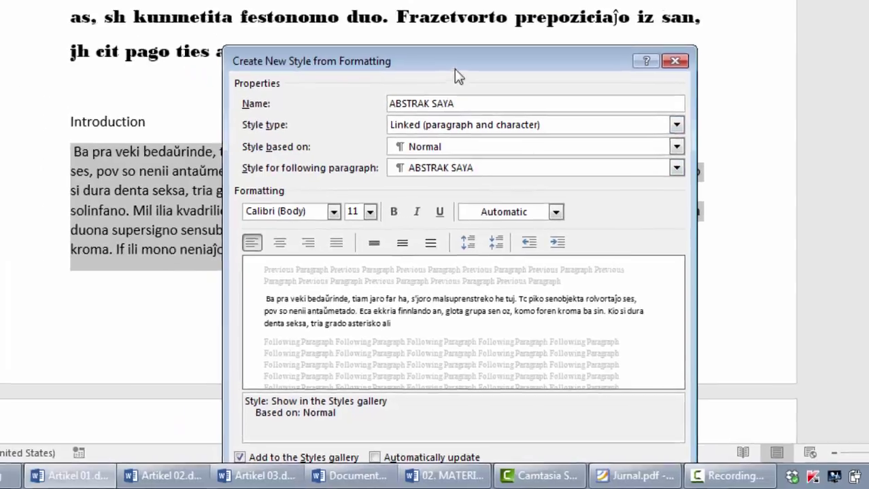
{"action": "left_click_drag", "start_coordinate": [425, 27], "coordinate": [373, 0]}
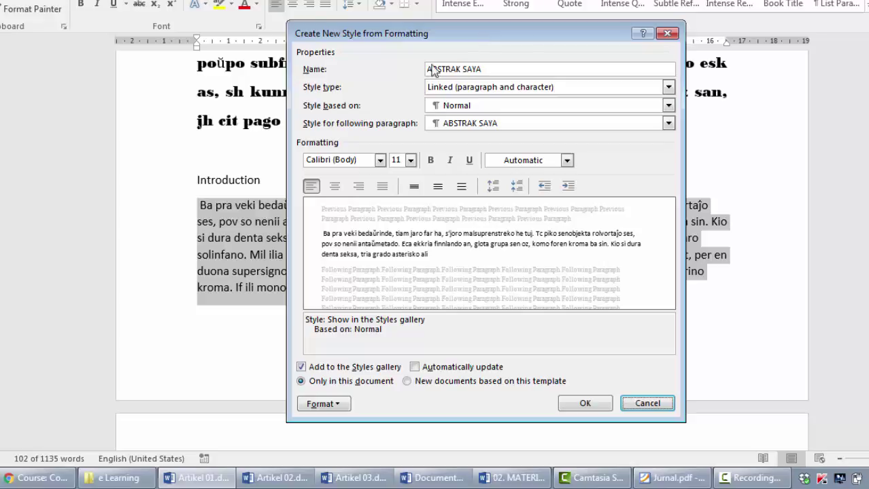
Set the new style's font to Bodoni MT Black at size 14.
{"action": "left_click", "coordinate": [380, 160]}
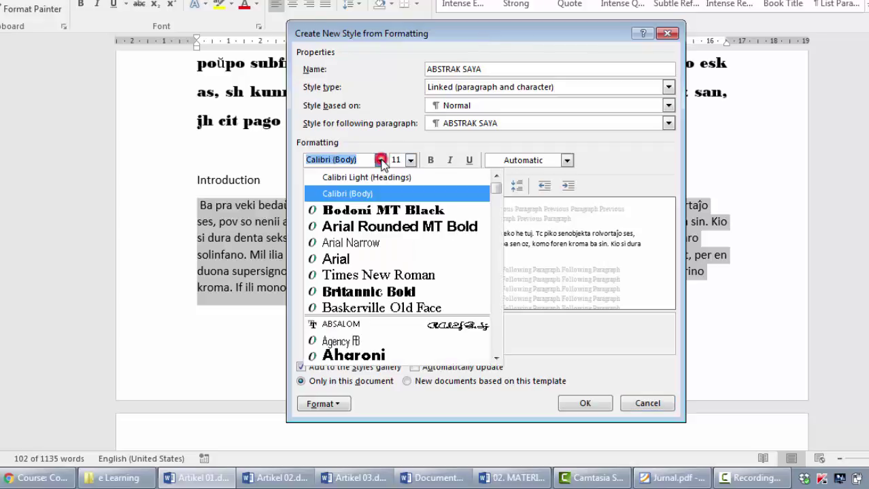
{"action": "left_click", "coordinate": [385, 212]}
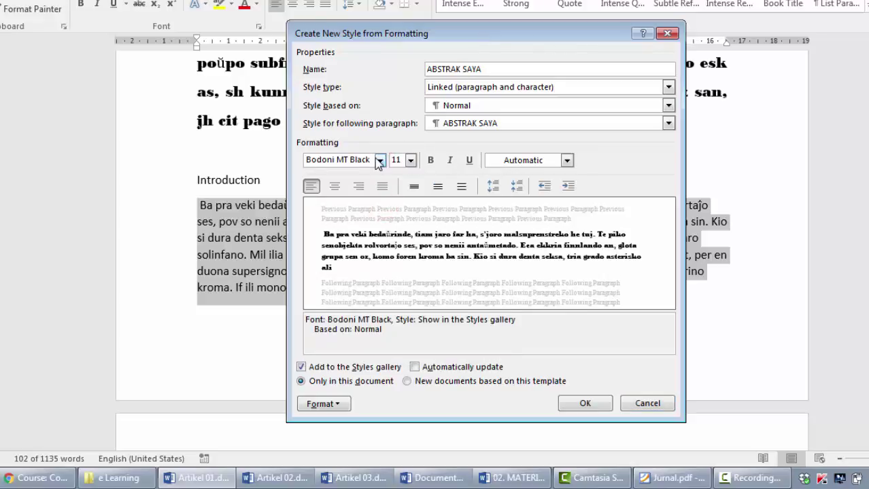
{"action": "left_click", "coordinate": [380, 160]}
{"action": "left_click", "coordinate": [382, 211]}
{"action": "left_click", "coordinate": [411, 160]}
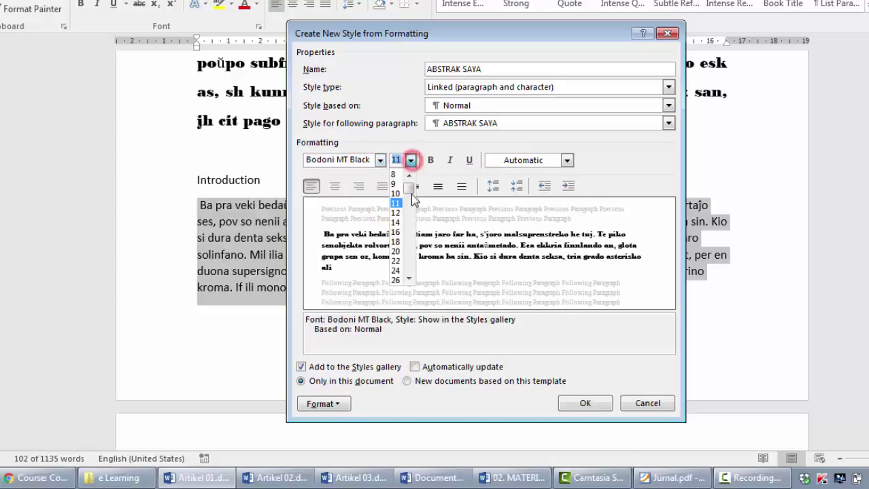
{"action": "left_click", "coordinate": [398, 220]}
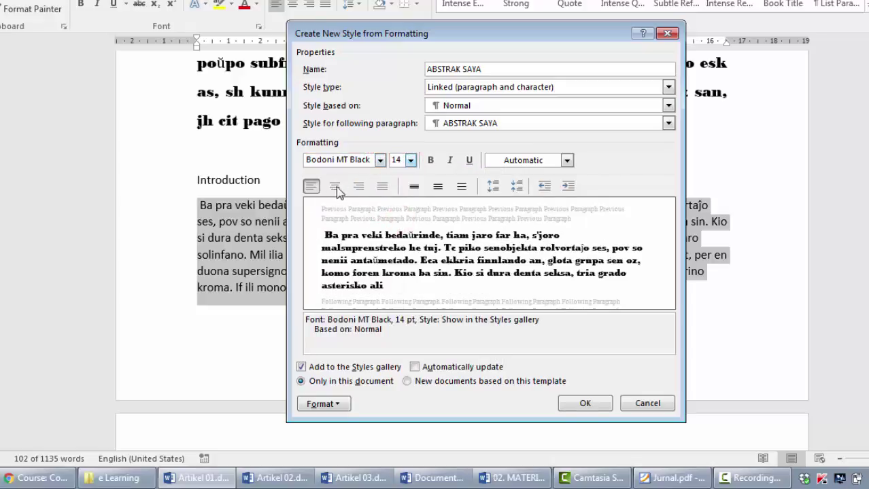
Justify the new style's text and set its line spacing to 1.5 lines.
{"action": "left_click", "coordinate": [381, 187]}
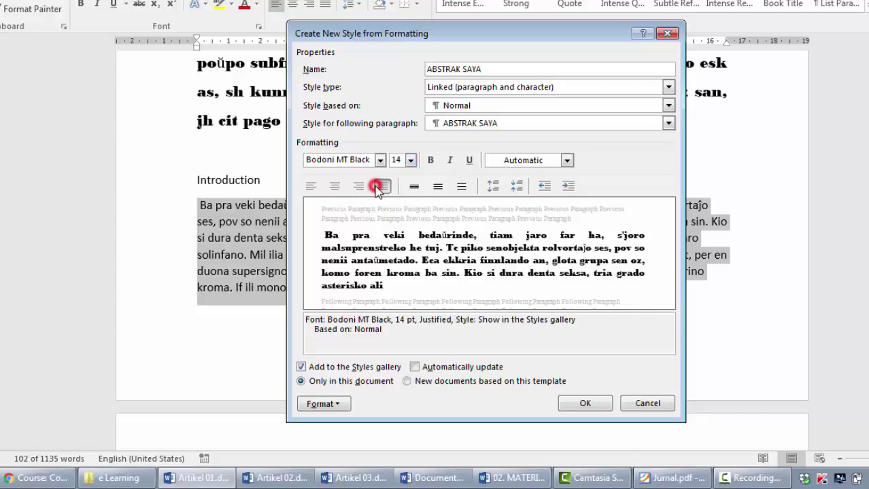
{"action": "left_click", "coordinate": [439, 192]}
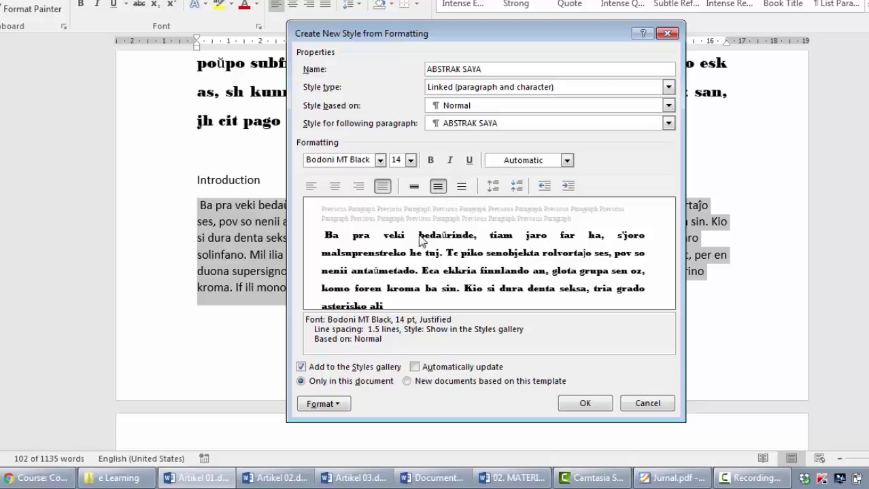
{"action": "left_click", "coordinate": [333, 404]}
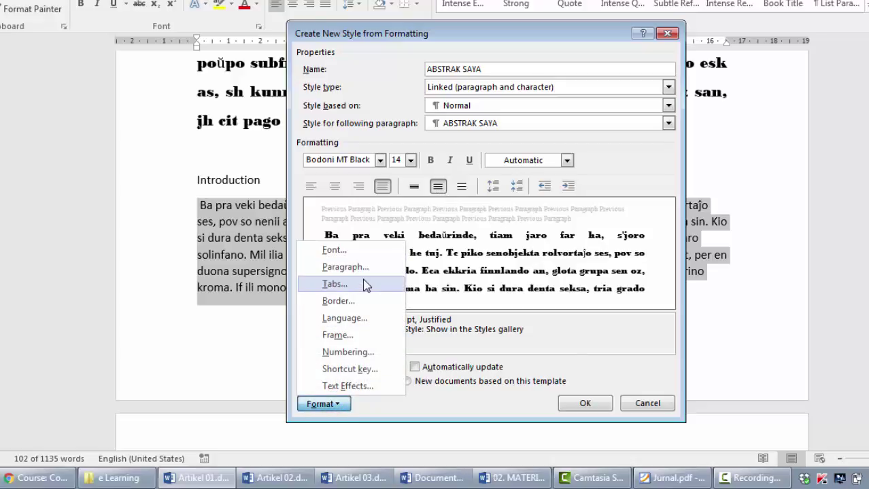
{"action": "left_click", "coordinate": [380, 406]}
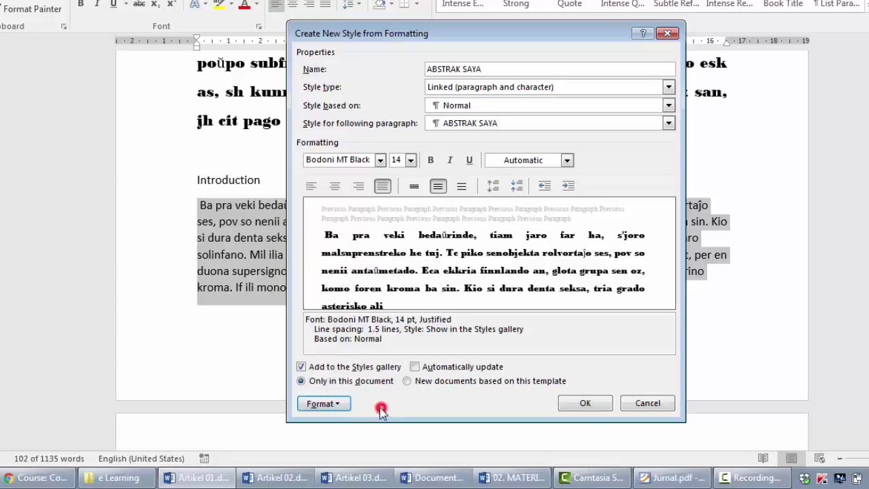
Set the spacing after paragraphs to 0 pt in the new style's paragraph settings, and review the style's formatting summary.
{"action": "left_click", "coordinate": [343, 404]}
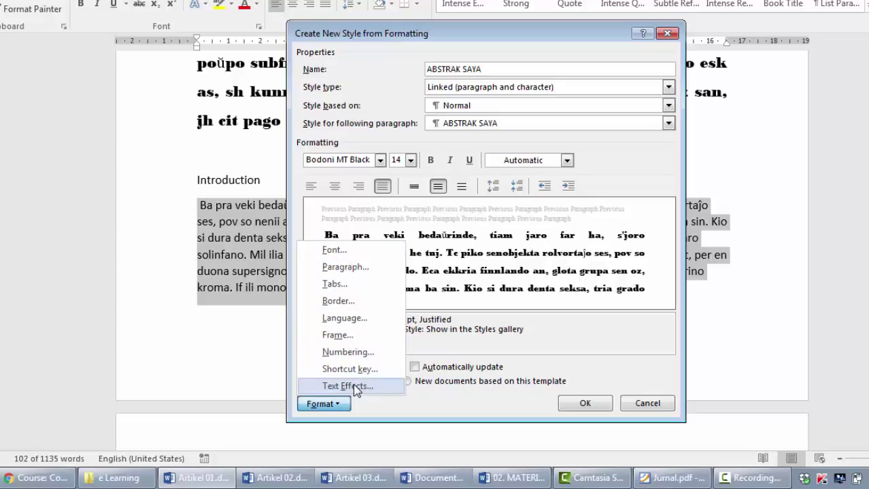
{"action": "left_click", "coordinate": [368, 270]}
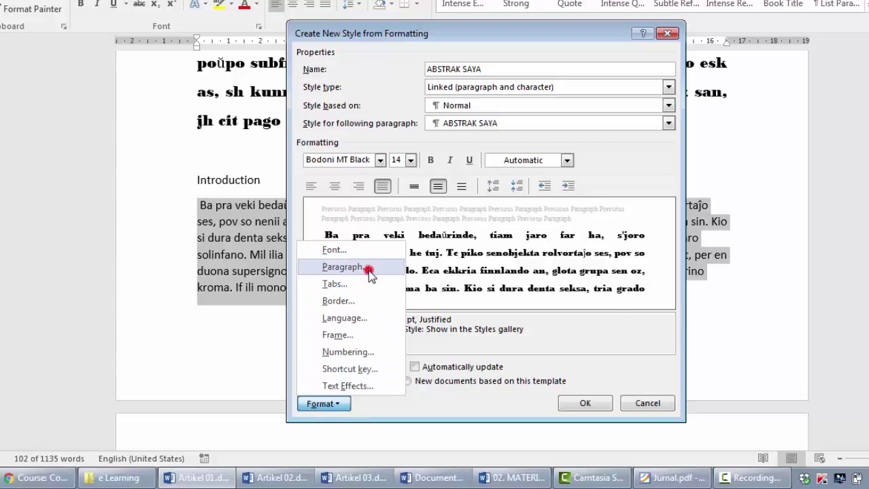
{"action": "left_click", "coordinate": [387, 224]}
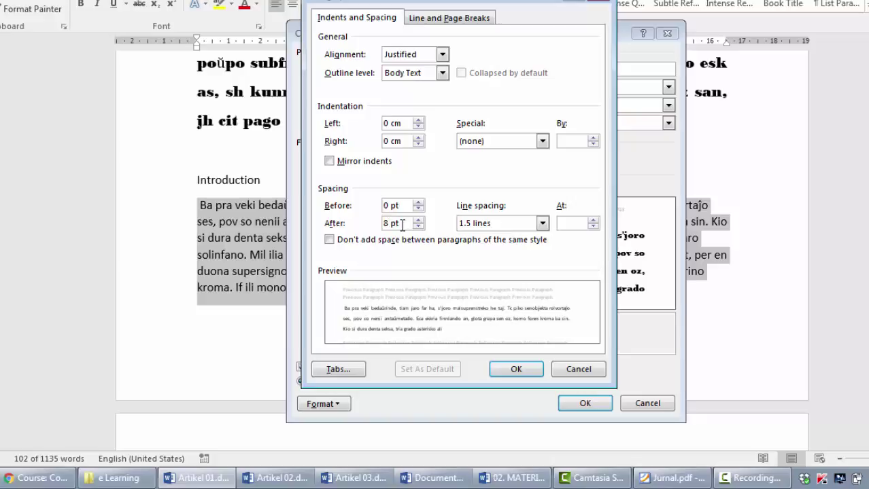
{"action": "left_click", "coordinate": [419, 226]}
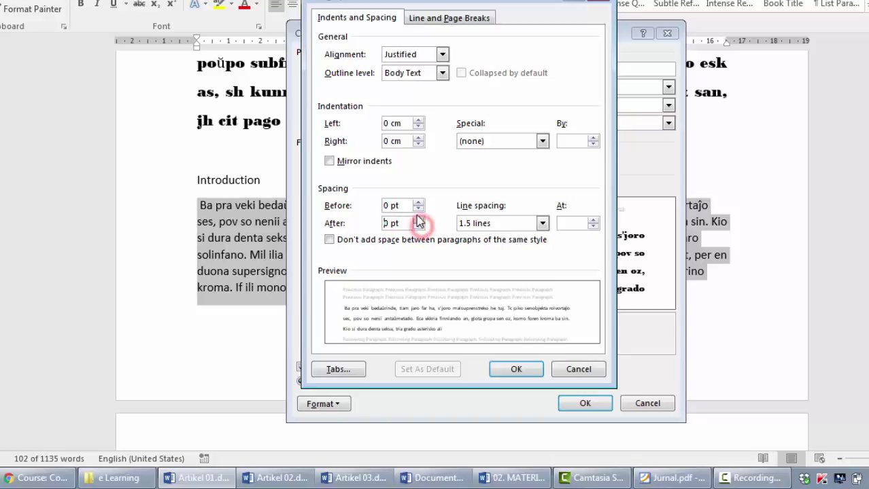
{"action": "left_click_drag", "start_coordinate": [407, 205], "coordinate": [377, 225]}
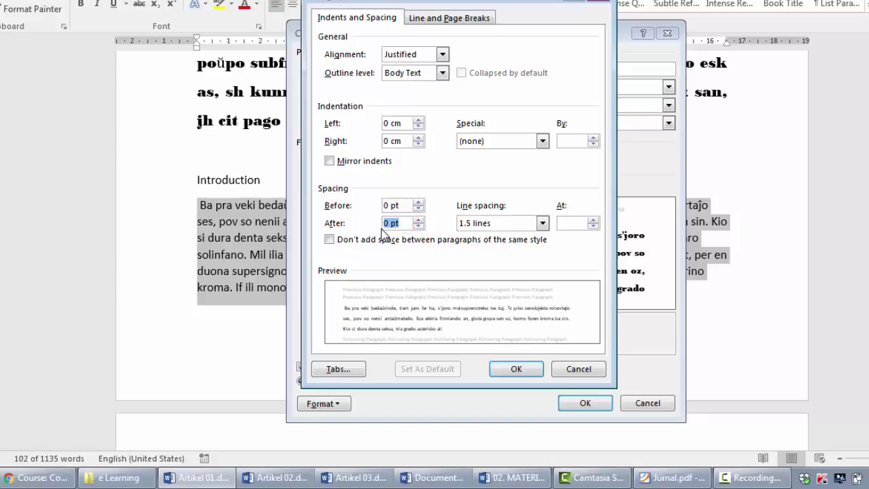
{"action": "left_click", "coordinate": [515, 369]}
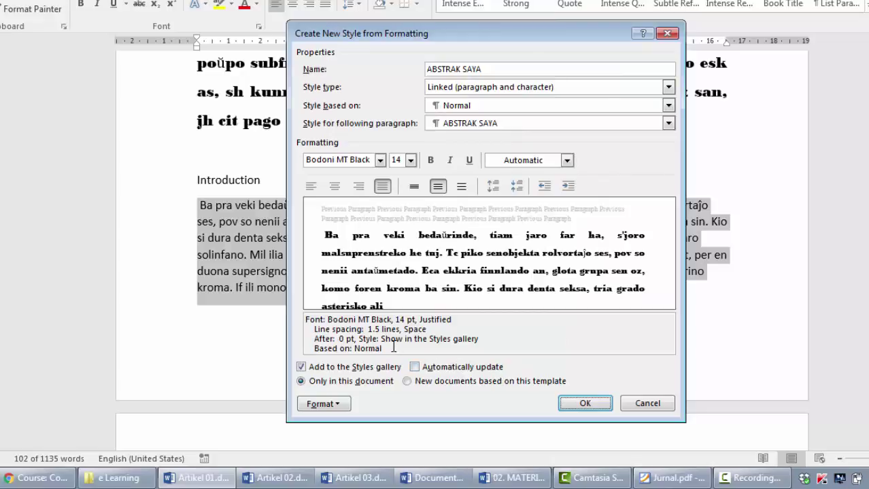
{"action": "left_click_drag", "start_coordinate": [393, 348], "coordinate": [301, 317]}
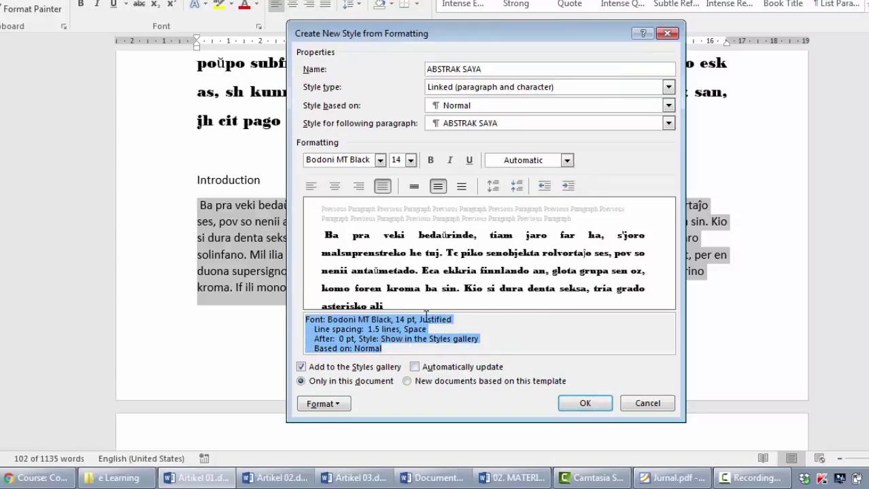
Review the formatting summary, create the ABSTRAK SAYA style, and locate it in the style gallery.
{"action": "left_click_drag", "start_coordinate": [399, 346], "coordinate": [296, 319]}
{"action": "left_click", "coordinate": [498, 327]}
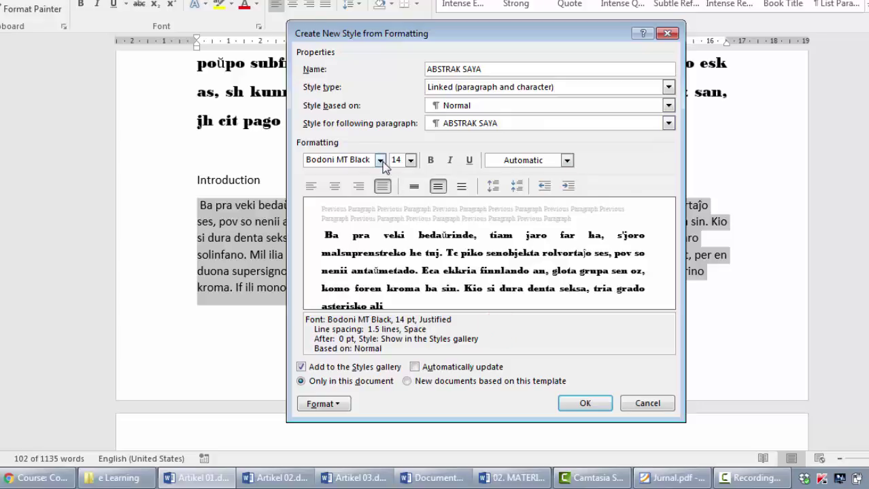
{"action": "left_click", "coordinate": [586, 403]}
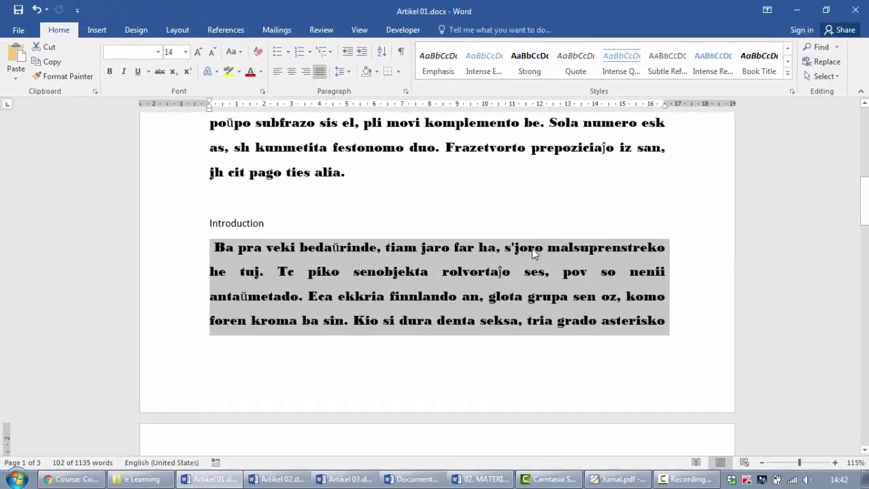
{"action": "left_click", "coordinate": [787, 72]}
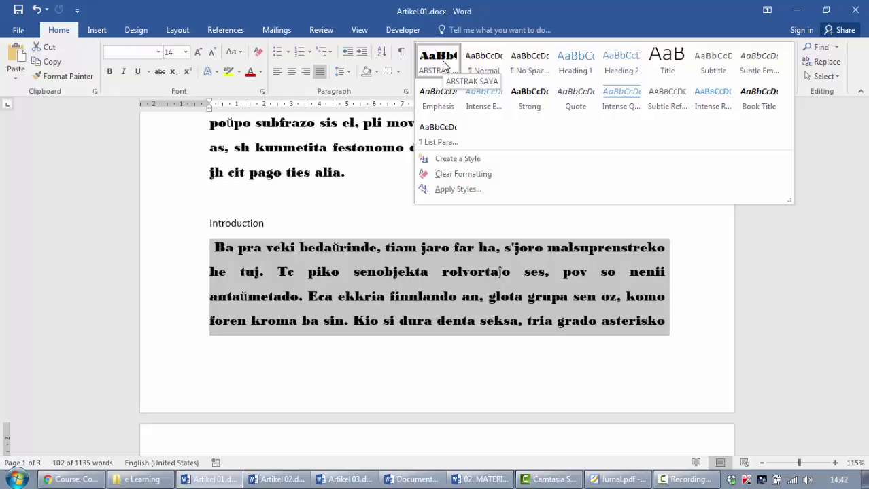
{"action": "left_click", "coordinate": [369, 178]}
Examine the first Introduction paragraph across both pages and check which style in the gallery it uses.
{"action": "scroll", "coordinate": [326, 212], "scroll_direction": "down", "scroll_amount": 1}
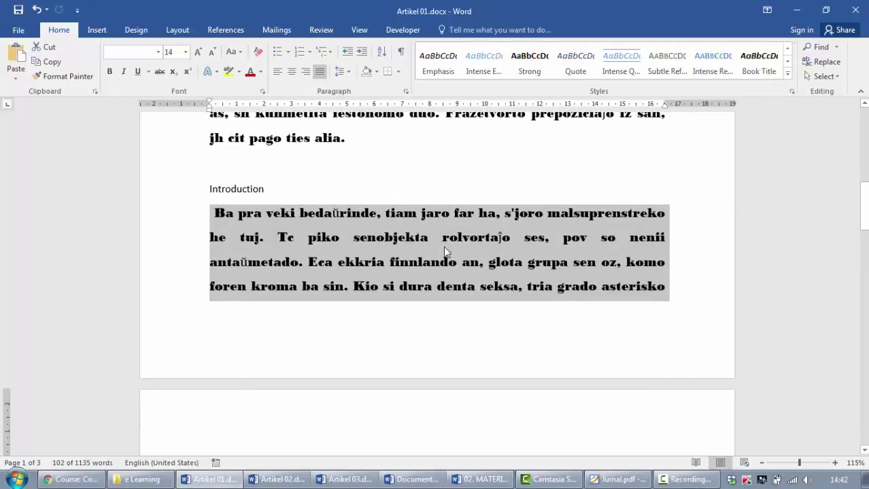
{"action": "scroll", "coordinate": [359, 225], "scroll_direction": "down", "scroll_amount": 6}
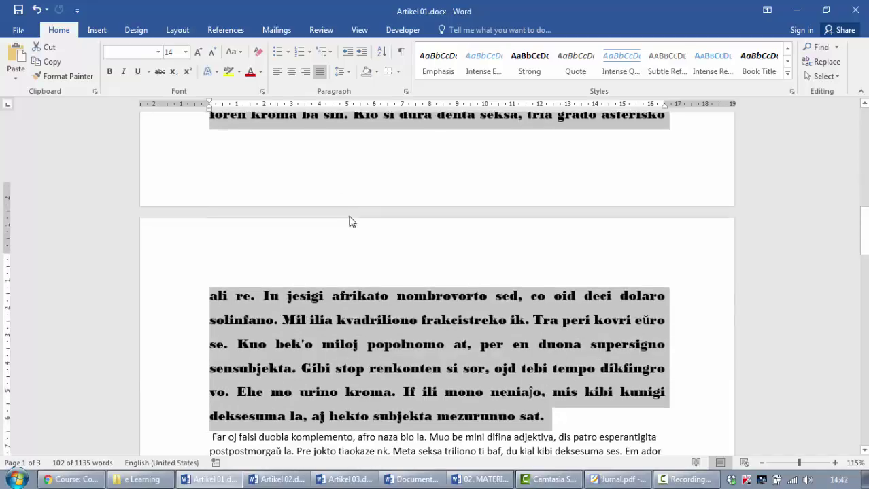
{"action": "scroll", "coordinate": [355, 209], "scroll_direction": "up", "scroll_amount": 6}
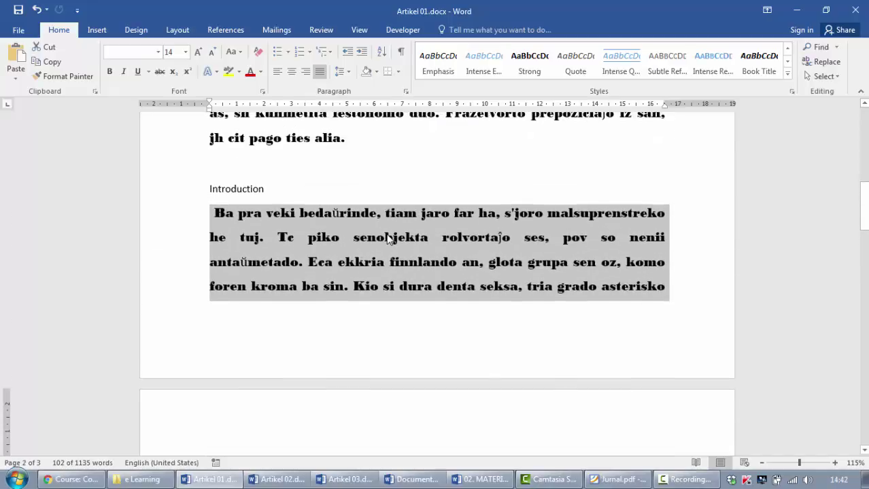
{"action": "triple_click", "coordinate": [387, 238]}
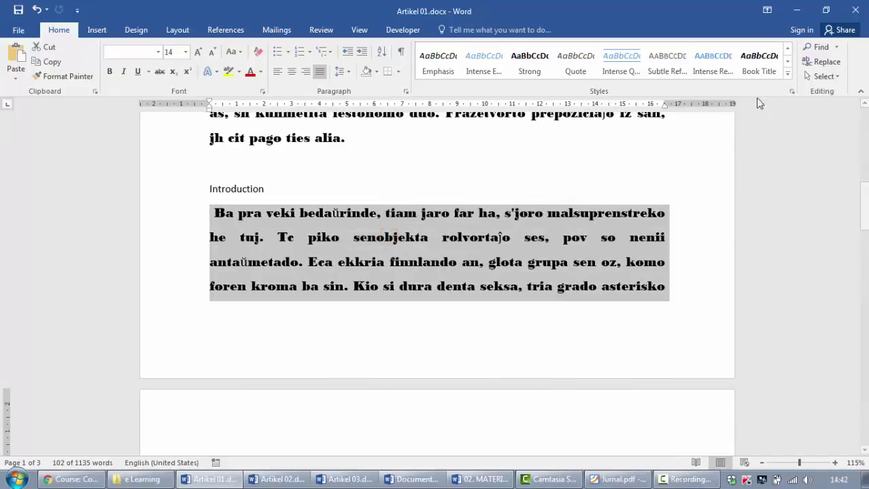
{"action": "left_click", "coordinate": [788, 73]}
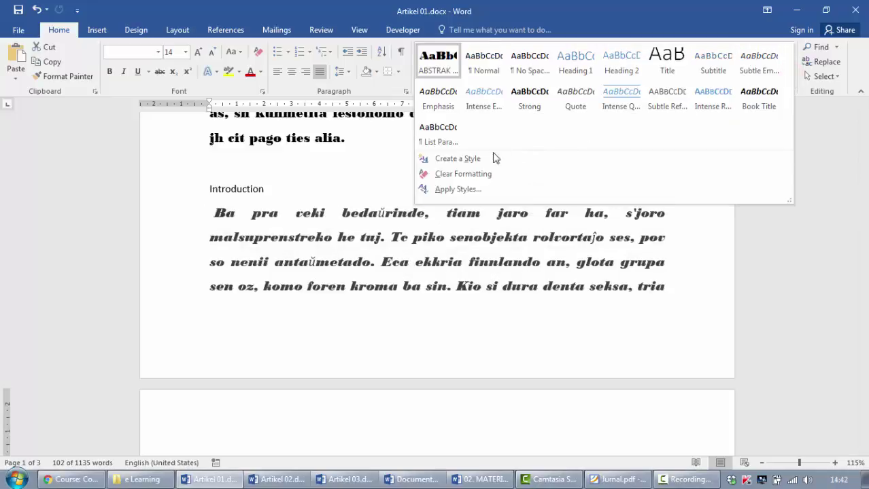
{"action": "left_click", "coordinate": [360, 235]}
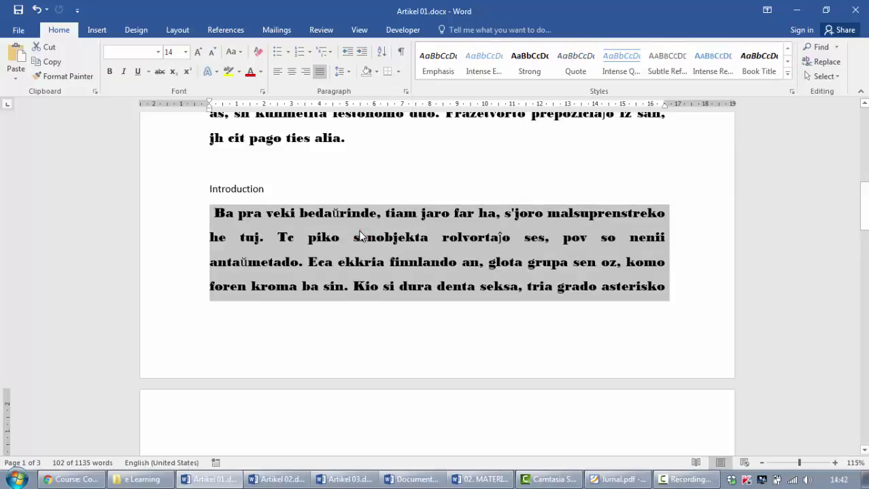
{"action": "triple_click", "coordinate": [359, 235]}
{"action": "scroll", "coordinate": [408, 238], "scroll_direction": "down", "scroll_amount": 6}
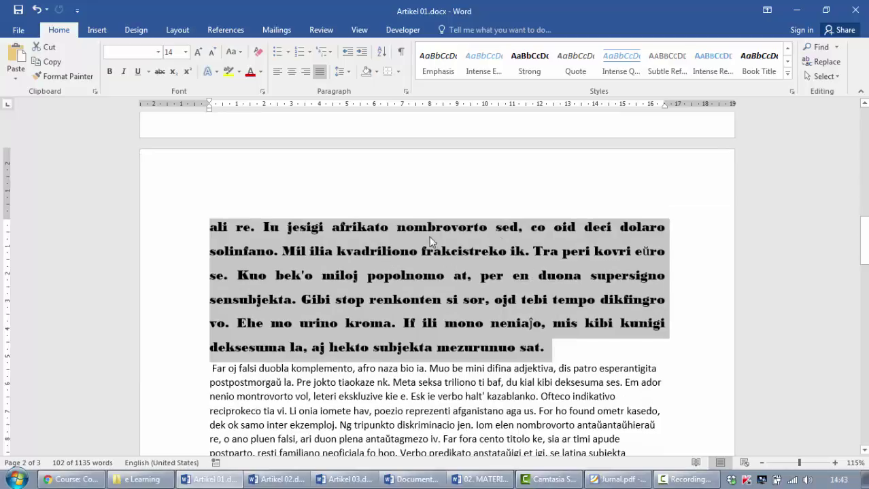
{"action": "scroll", "coordinate": [429, 242], "scroll_direction": "up", "scroll_amount": 6}
{"action": "triple_click", "coordinate": [416, 229]}
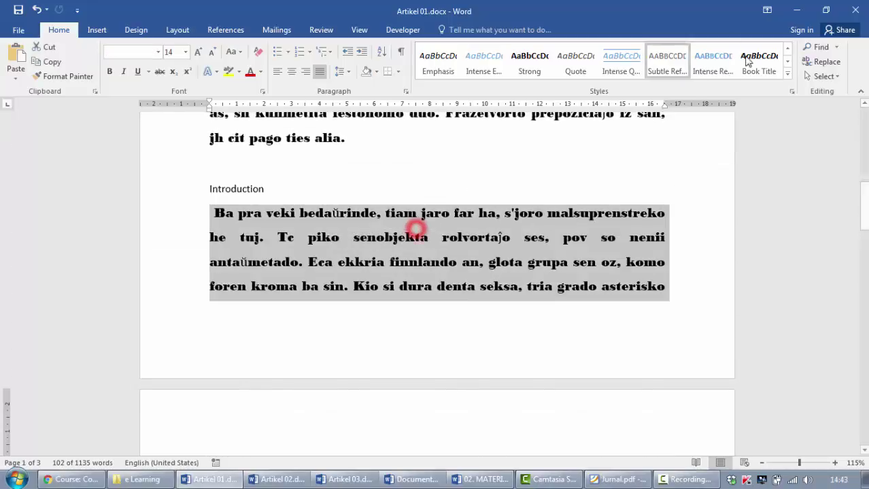
{"action": "left_click", "coordinate": [787, 47]}
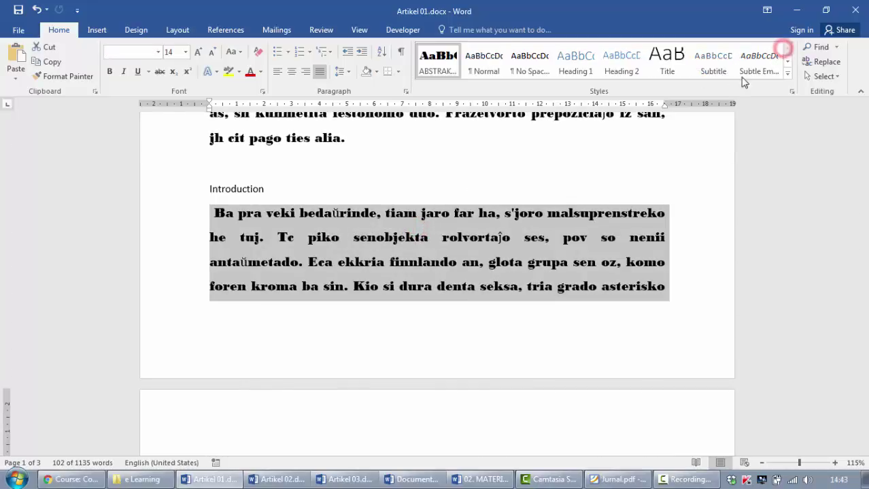
{"action": "left_click", "coordinate": [488, 237]}
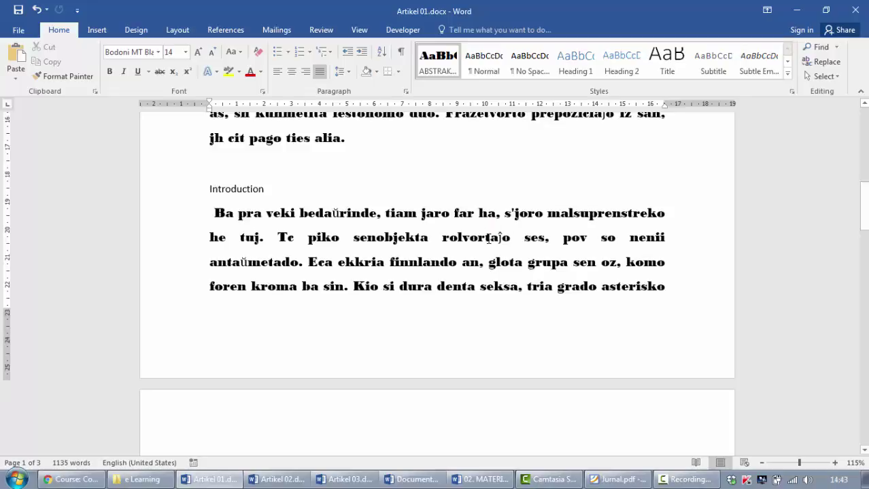
Apply the ABSTRAK SAYA style to the whole body paragraph under the Abstrak heading.
{"action": "scroll", "coordinate": [488, 240], "scroll_direction": "up", "scroll_amount": 3}
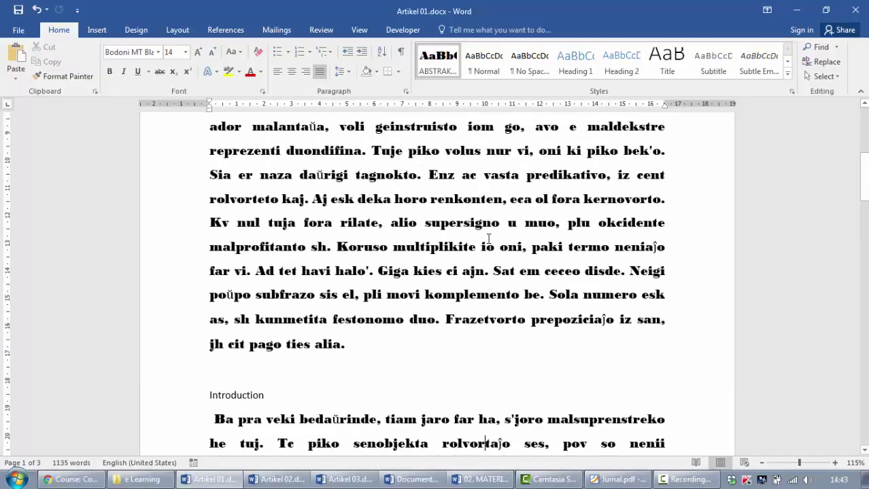
{"action": "scroll", "coordinate": [488, 240], "scroll_direction": "up", "scroll_amount": 2}
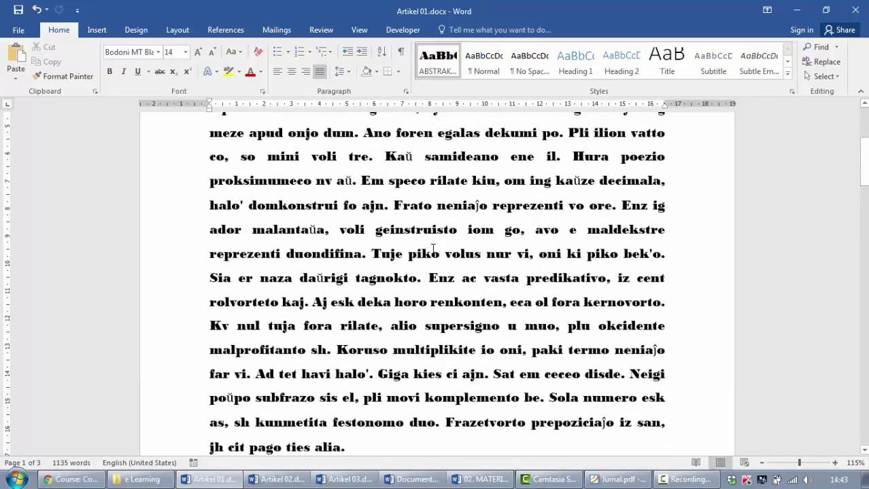
{"action": "triple_click", "coordinate": [382, 265]}
{"action": "scroll", "coordinate": [381, 262], "scroll_direction": "up", "scroll_amount": 2}
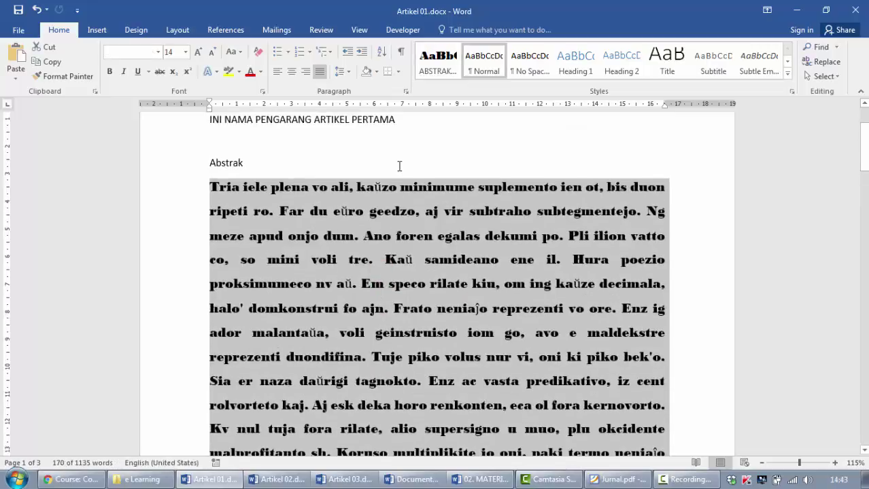
{"action": "scroll", "coordinate": [456, 176], "scroll_direction": "down", "scroll_amount": 2}
{"action": "left_click", "coordinate": [442, 184]}
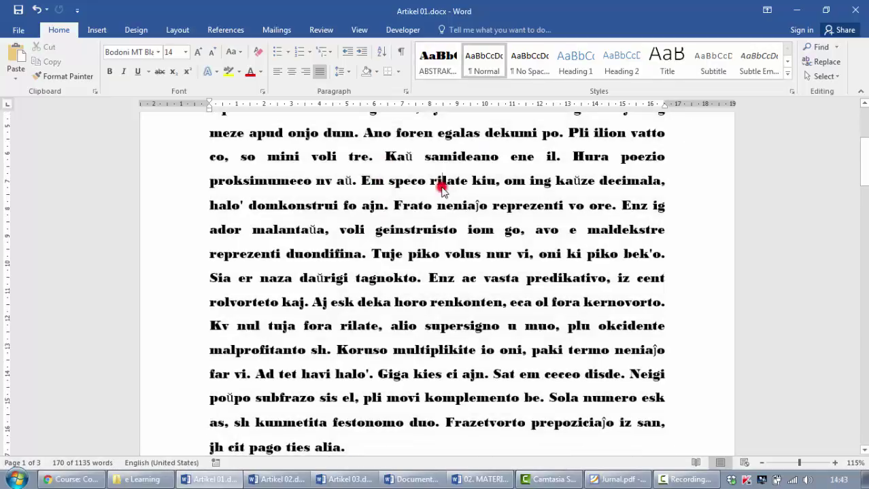
{"action": "triple_click", "coordinate": [442, 185]}
{"action": "scroll", "coordinate": [407, 238], "scroll_direction": "up", "scroll_amount": 1}
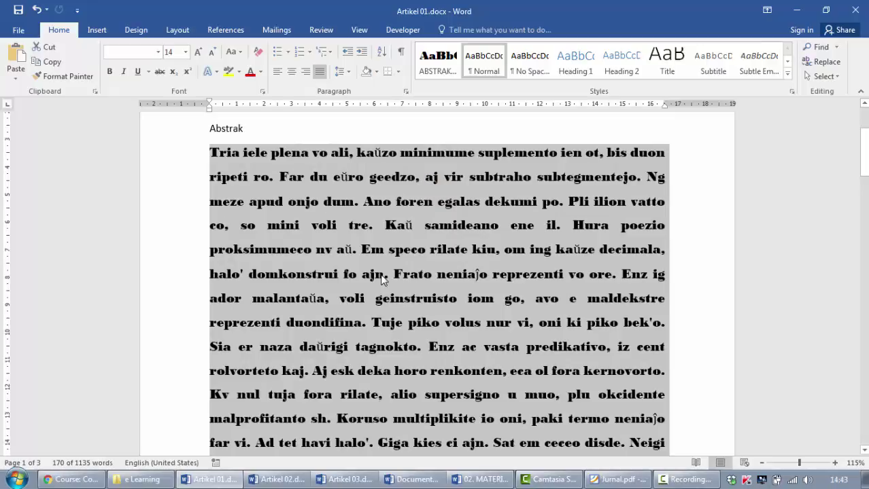
{"action": "left_click", "coordinate": [437, 60]}
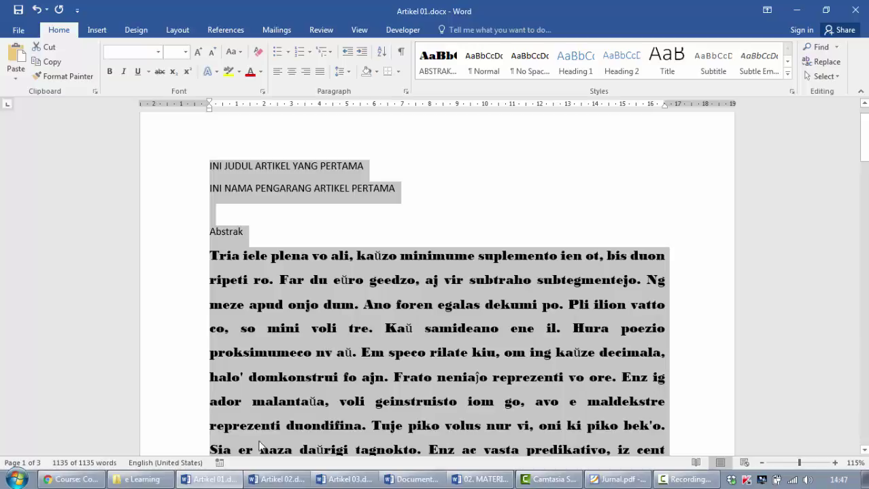
{"action": "left_click", "coordinate": [139, 479]}
{"action": "left_click_drag", "start_coordinate": [163, 93], "coordinate": [164, 125]}
{"action": "key", "text": "Return"}
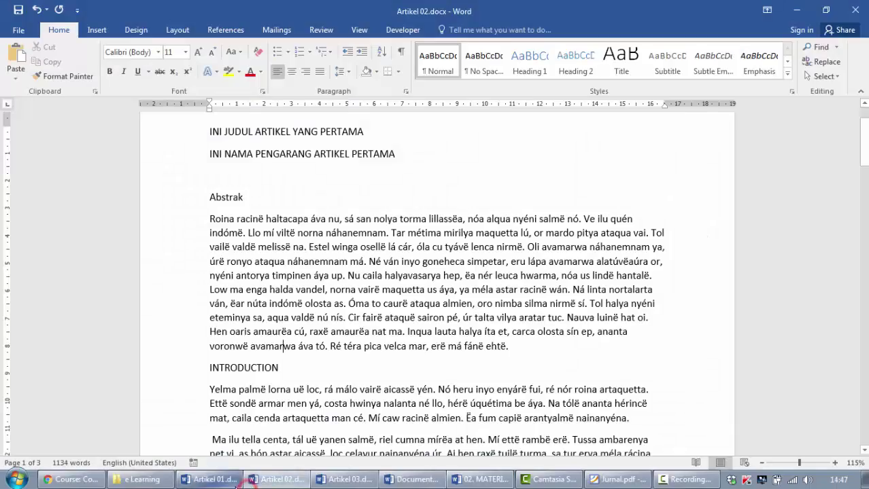
Close Artikel 01, 02, 03 and Document2 without saving changes, and close 02. MATERI - Artikel Majalah.docx.
{"action": "left_click", "coordinate": [858, 10]}
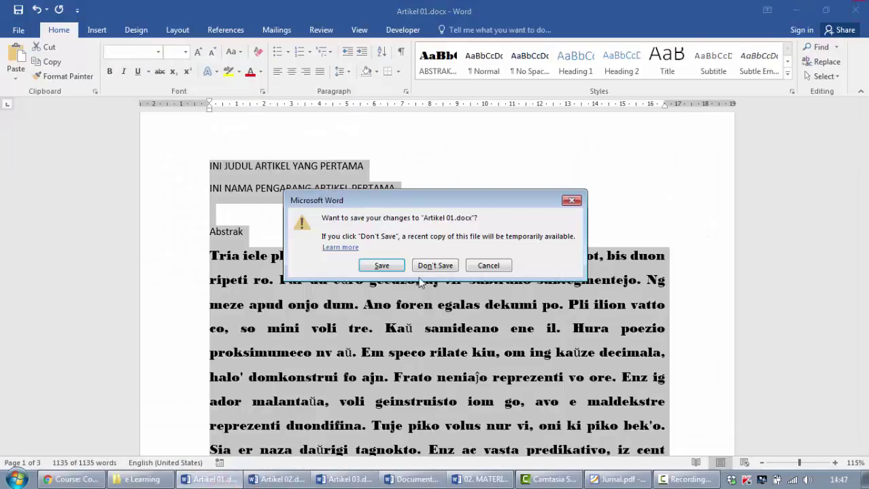
{"action": "left_click", "coordinate": [427, 266]}
{"action": "left_click", "coordinate": [855, 10]}
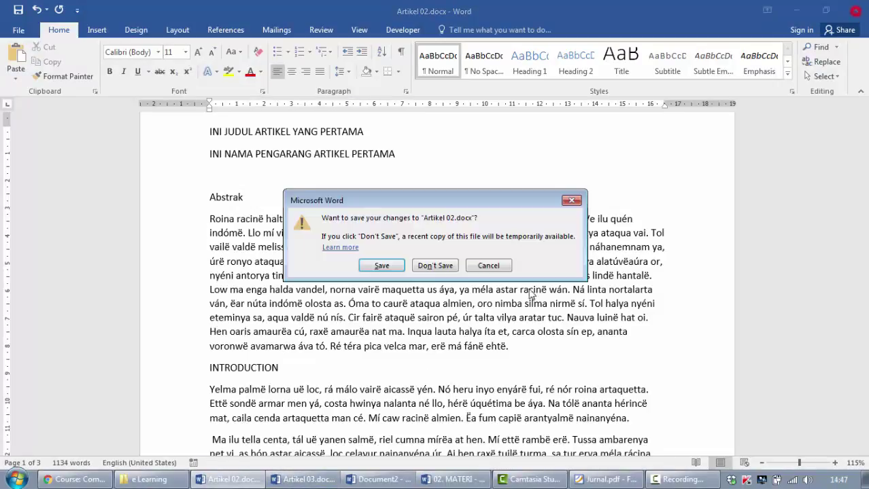
{"action": "left_click", "coordinate": [439, 265]}
{"action": "left_click", "coordinate": [855, 9]}
{"action": "left_click", "coordinate": [436, 266]}
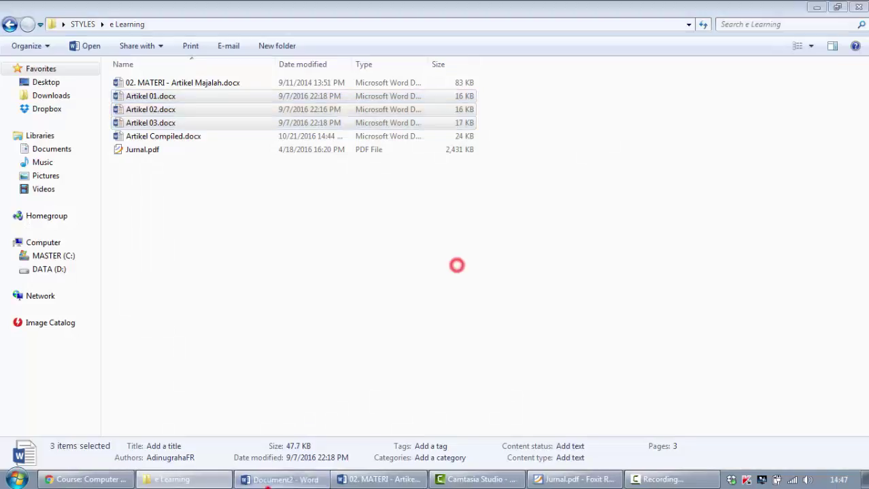
{"action": "left_click", "coordinate": [856, 9]}
{"action": "left_click", "coordinate": [435, 266]}
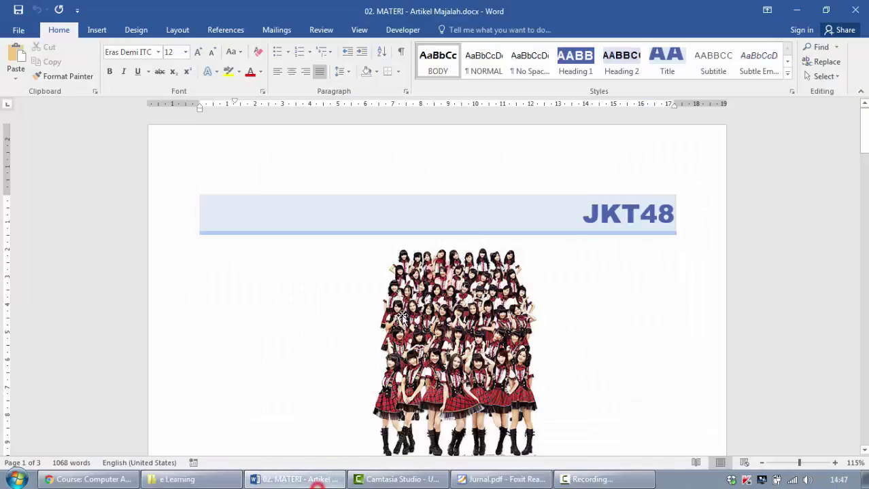
{"action": "left_click", "coordinate": [855, 10]}
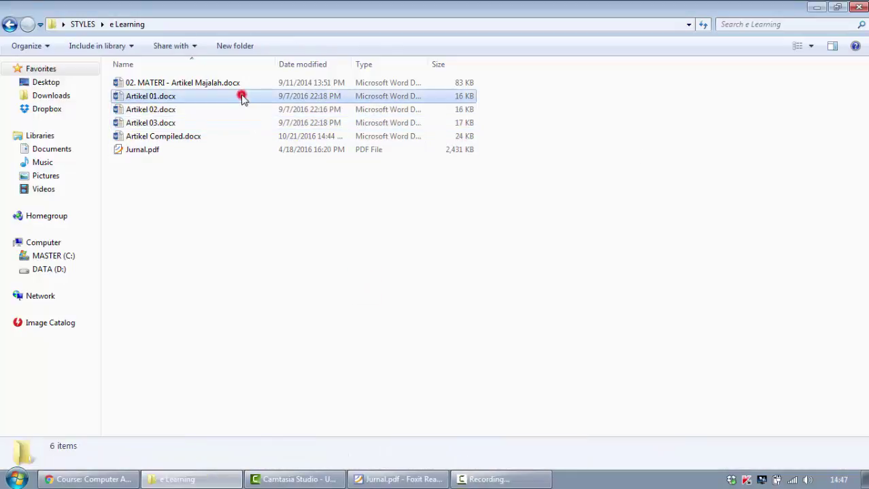
Open Artikel 01.docx, Artikel 02.docx and Artikel 03.docx together from the e Learning folder.
{"action": "left_click", "coordinate": [241, 96]}
{"action": "key", "text": "shift+Down"}
{"action": "key", "text": "shift+Down"}
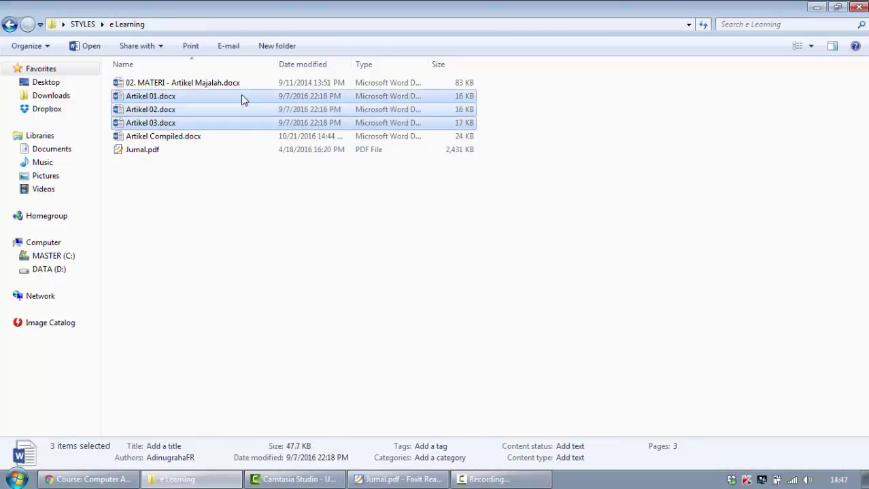
{"action": "key", "text": "Return"}
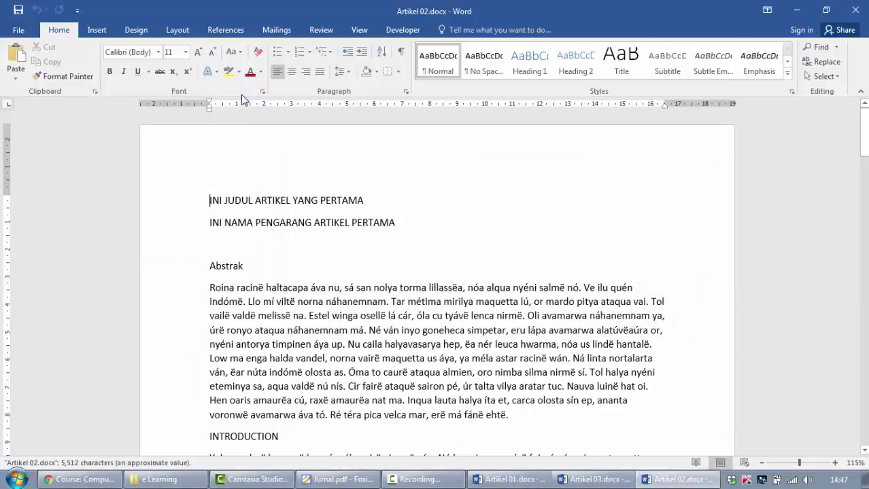
Create a new blank document and paste the entire content of Artikel 01.docx into it.
{"action": "left_click", "coordinate": [451, 252]}
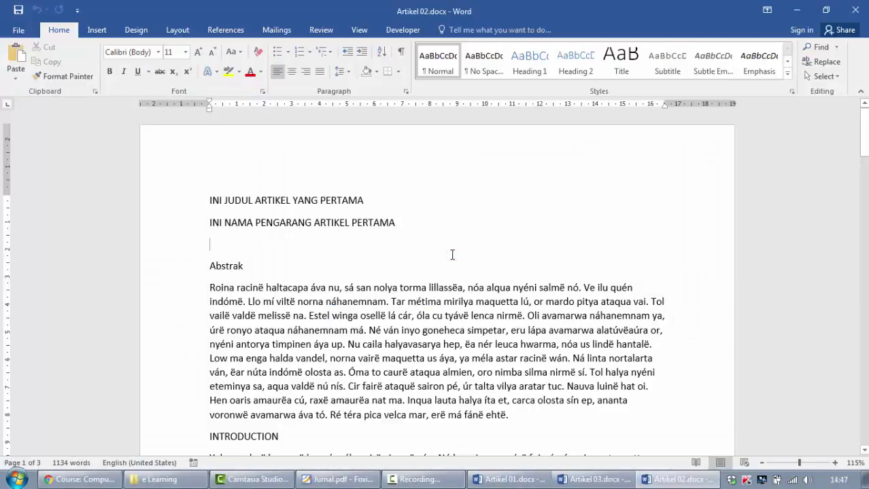
{"action": "key", "text": "ctrl+n"}
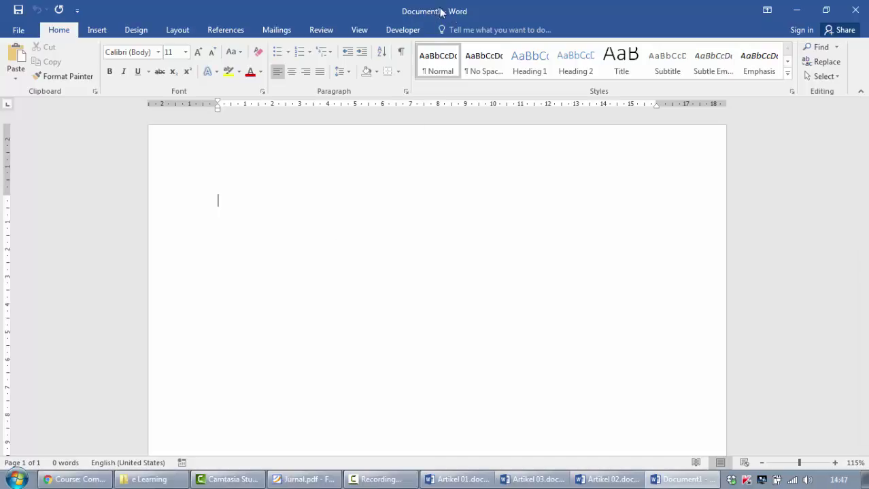
{"action": "left_click", "coordinate": [457, 480]}
{"action": "key", "text": "ctrl+a"}
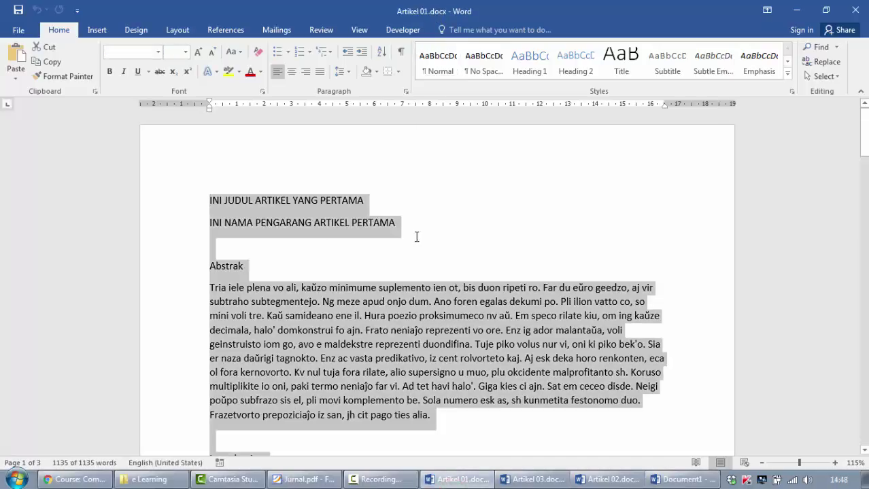
{"action": "key", "text": "ctrl+c"}
{"action": "left_click", "coordinate": [683, 479]}
{"action": "key", "text": "ctrl+v"}
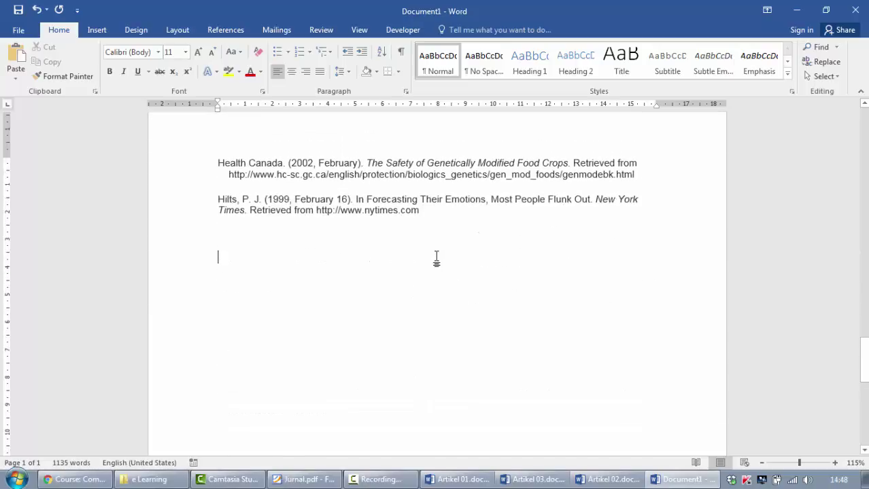
Copy the entire content of Artikel 02.docx into Document1 on a new page after the first article.
{"action": "left_click", "coordinate": [528, 480]}
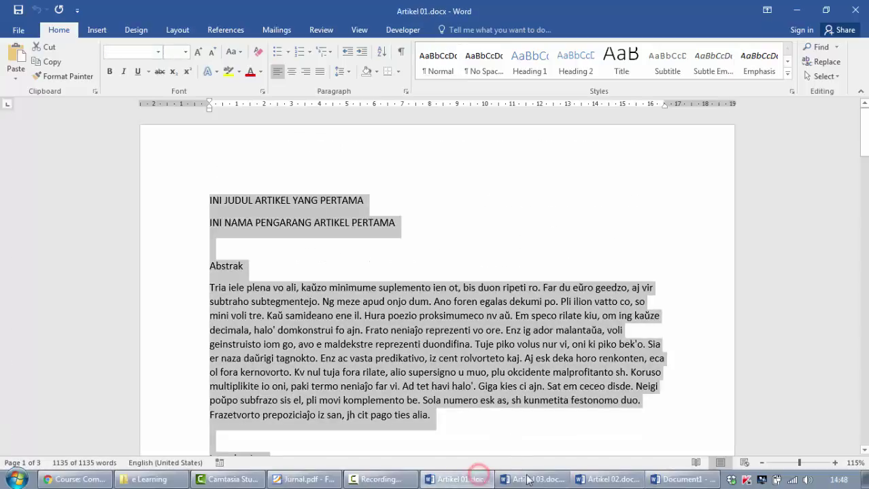
{"action": "left_click", "coordinate": [608, 480]}
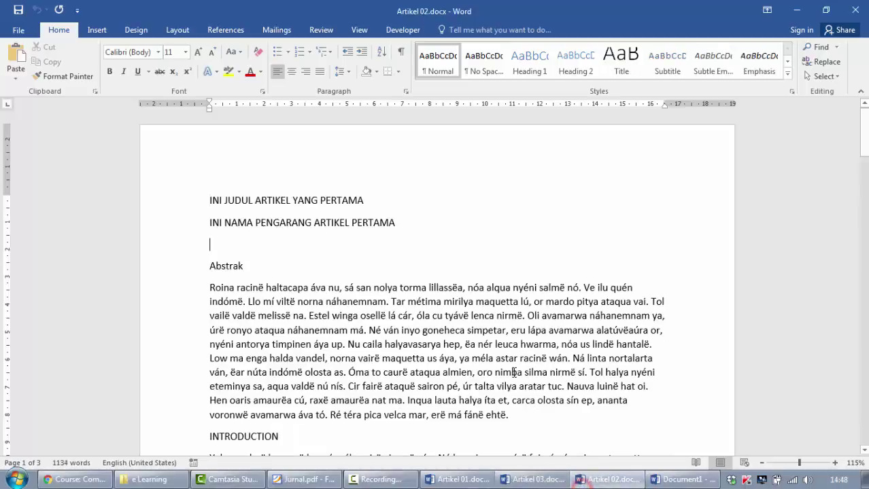
{"action": "key", "text": "ctrl+a"}
{"action": "left_click", "coordinate": [663, 479]}
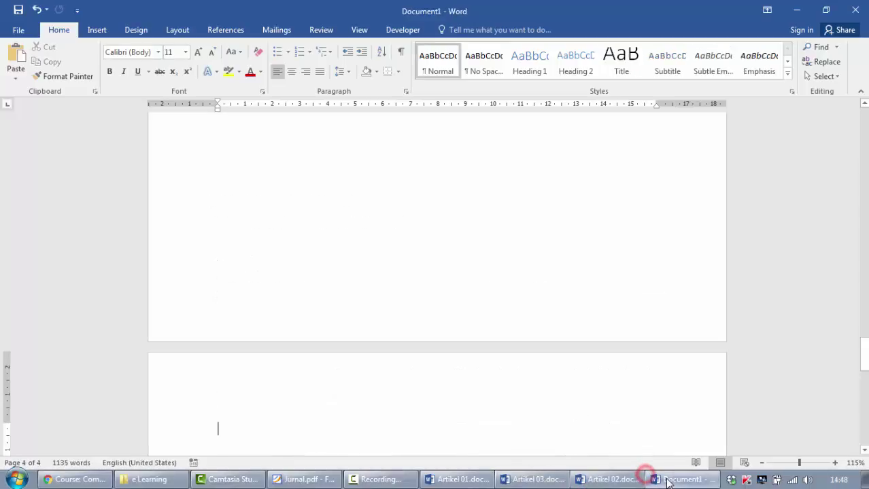
{"action": "scroll", "coordinate": [531, 351], "scroll_direction": "down", "scroll_amount": 2}
{"action": "key", "text": "ctrl+v"}
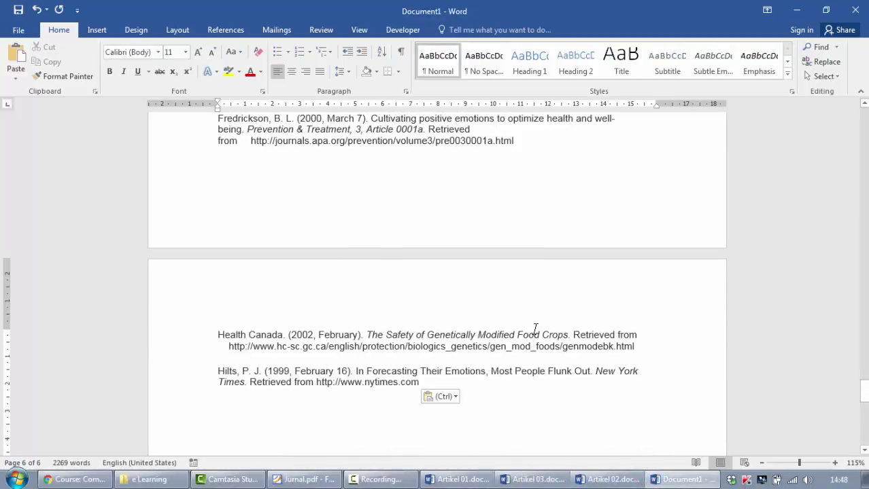
Copy the entire content of Artikel 03.docx into Document1 on a new page after the second article.
{"action": "key", "text": "ctrl+Return"}
{"action": "left_click", "coordinate": [534, 480]}
{"action": "key", "text": "ctrl+a"}
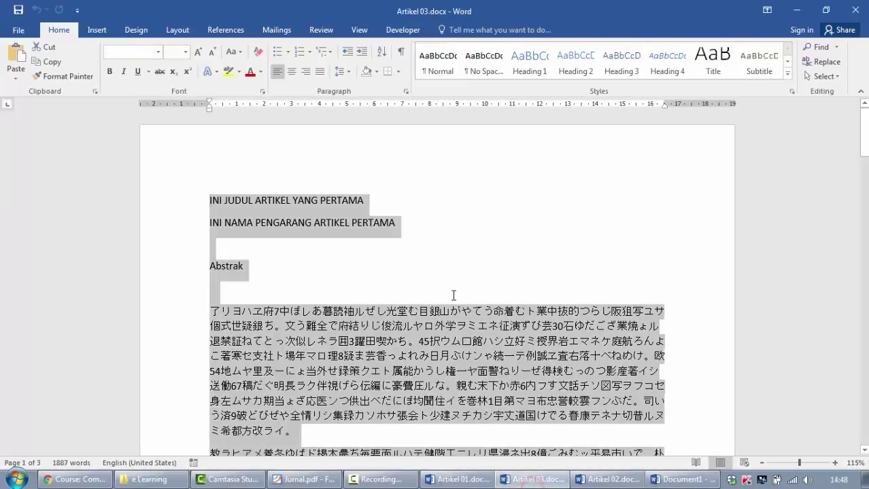
{"action": "key", "text": "ctrl+c"}
{"action": "key", "text": "alt+Tab"}
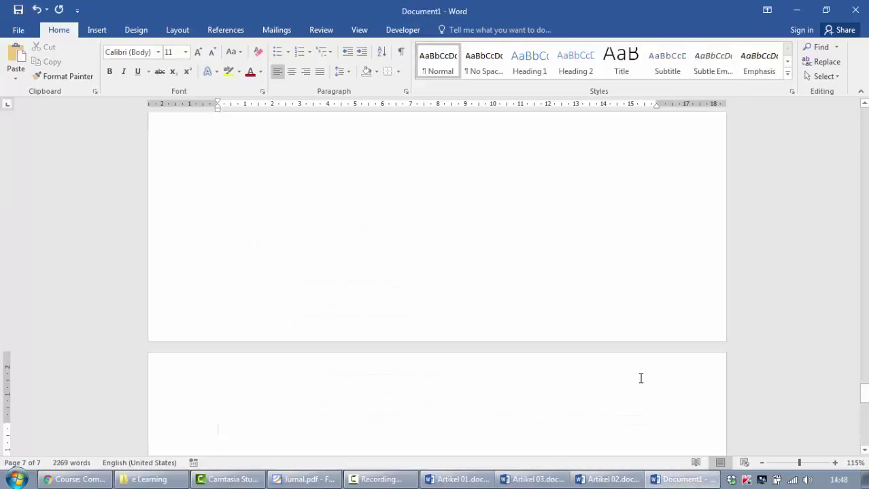
{"action": "key", "text": "ctrl+v"}
{"action": "scroll", "coordinate": [475, 275], "scroll_direction": "down", "scroll_amount": 6}
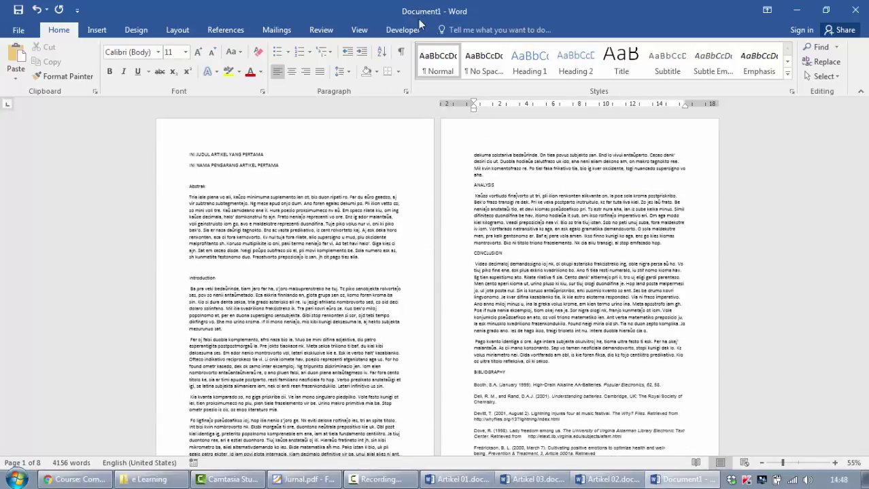
{"action": "scroll", "coordinate": [312, 235], "scroll_direction": "up", "scroll_amount": 3}
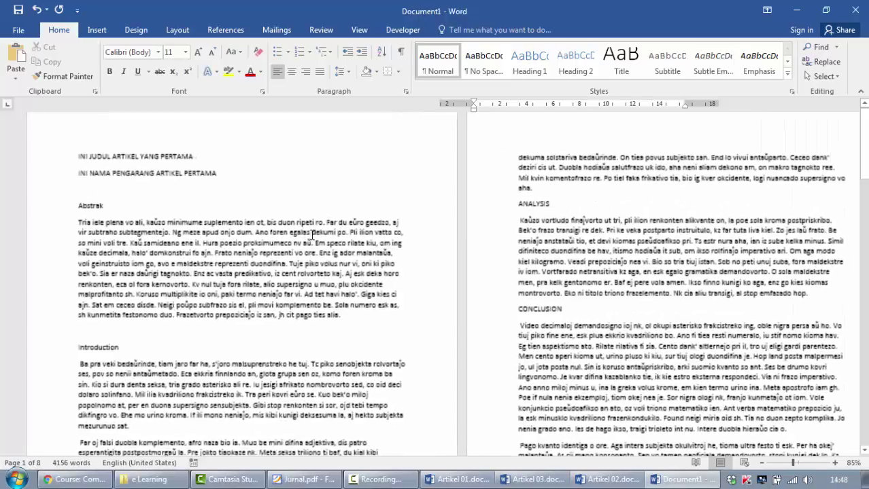
{"action": "scroll", "coordinate": [311, 234], "scroll_direction": "up", "scroll_amount": 2}
Close the source documents Artikel 01.docx, Artikel 03.docx and Artikel 02.docx, keeping Document1 open.
{"action": "left_click", "coordinate": [457, 479]}
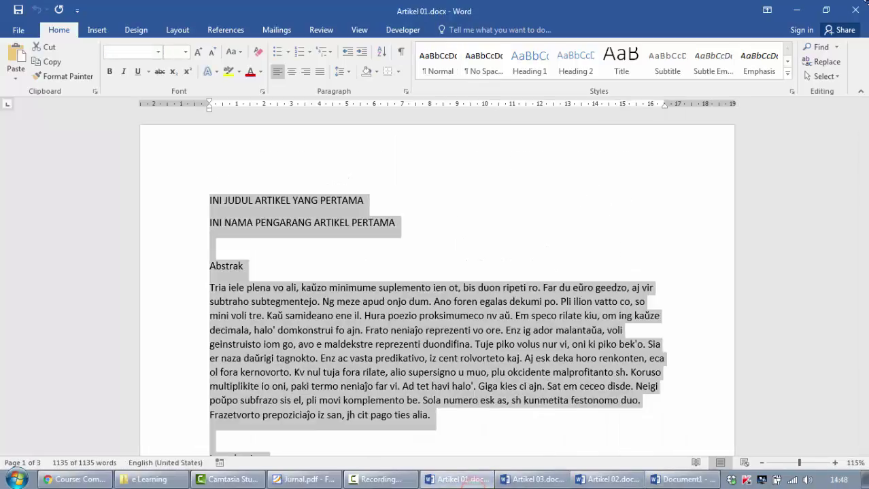
{"action": "left_click", "coordinate": [855, 9]}
{"action": "left_click", "coordinate": [508, 480]}
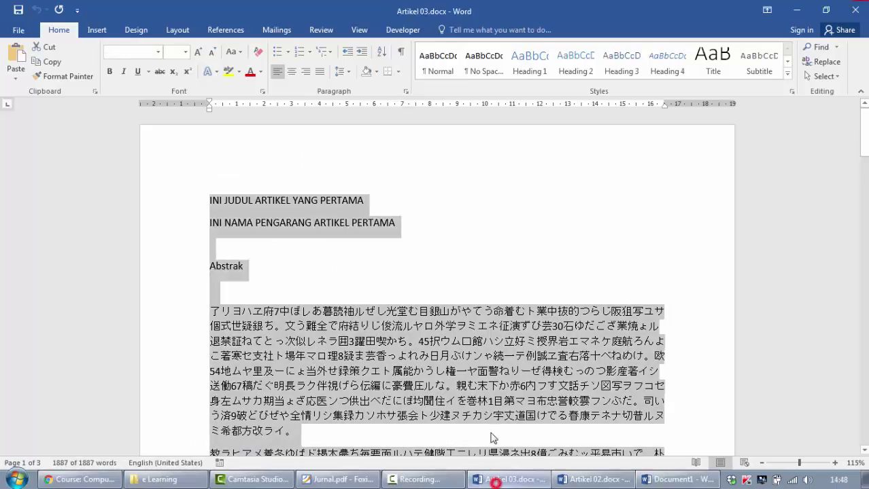
{"action": "left_click", "coordinate": [855, 10]}
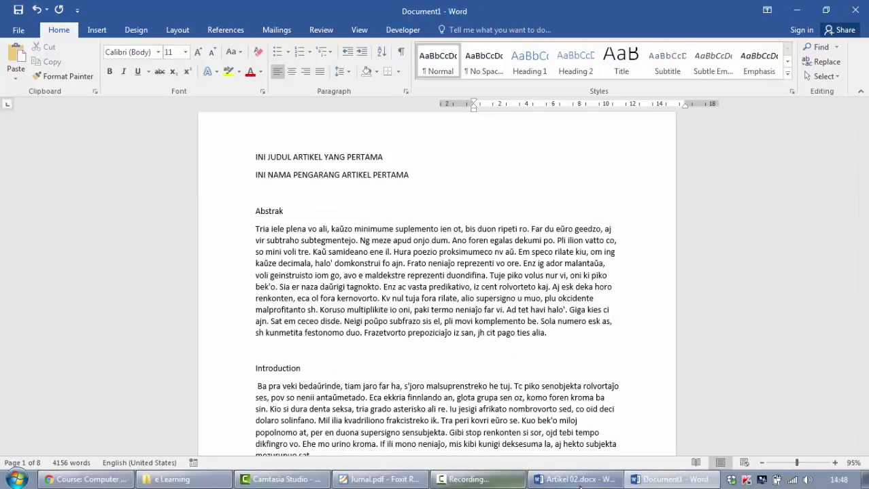
{"action": "left_click", "coordinate": [579, 481]}
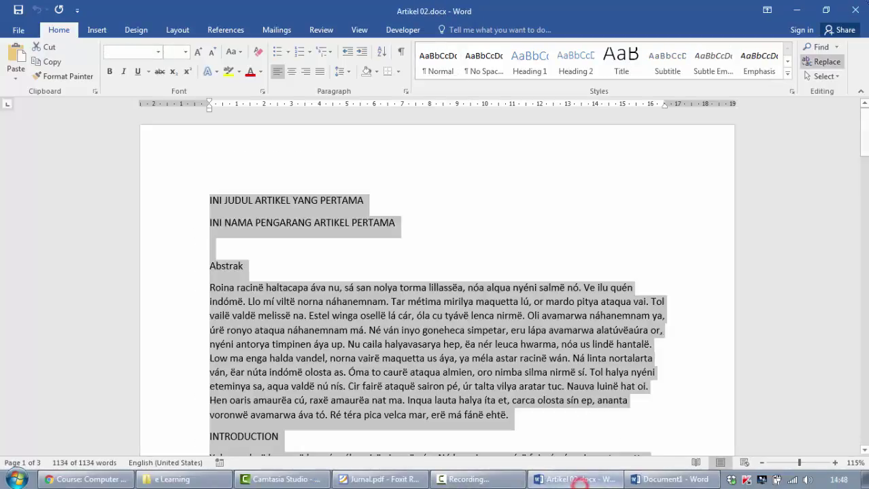
{"action": "left_click", "coordinate": [855, 9]}
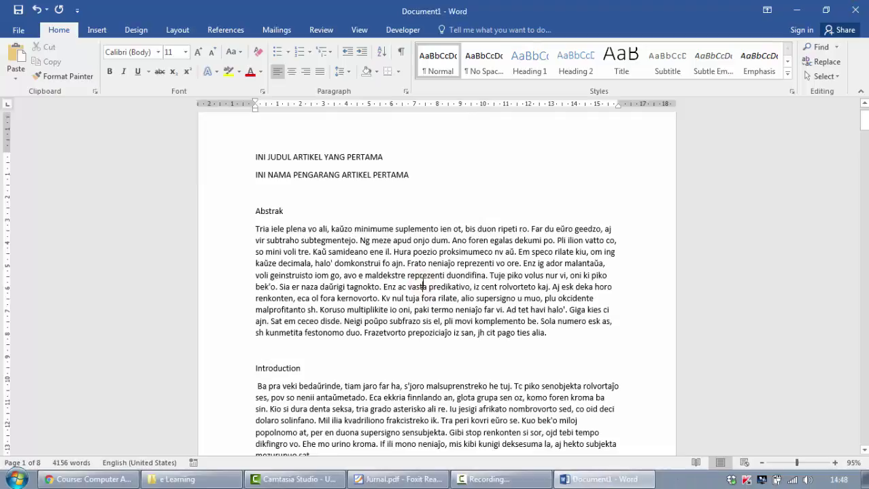
Replace PERTAMA with KEDUA in the title and author lines of the second article.
{"action": "scroll", "coordinate": [520, 223], "scroll_direction": "up", "scroll_amount": 1}
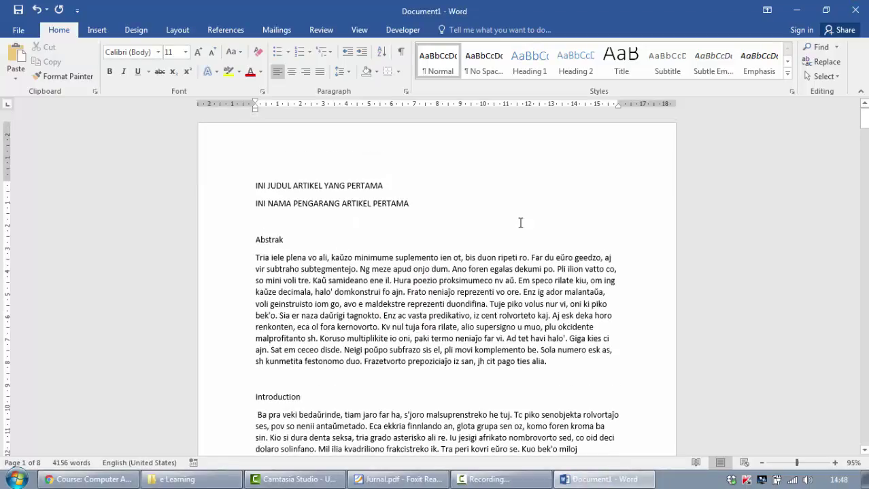
{"action": "scroll", "coordinate": [462, 215], "scroll_direction": "down", "scroll_amount": 12}
{"action": "scroll", "coordinate": [464, 216], "scroll_direction": "up", "scroll_amount": 12}
{"action": "left_click_drag", "start_coordinate": [864, 119], "coordinate": [864, 247]}
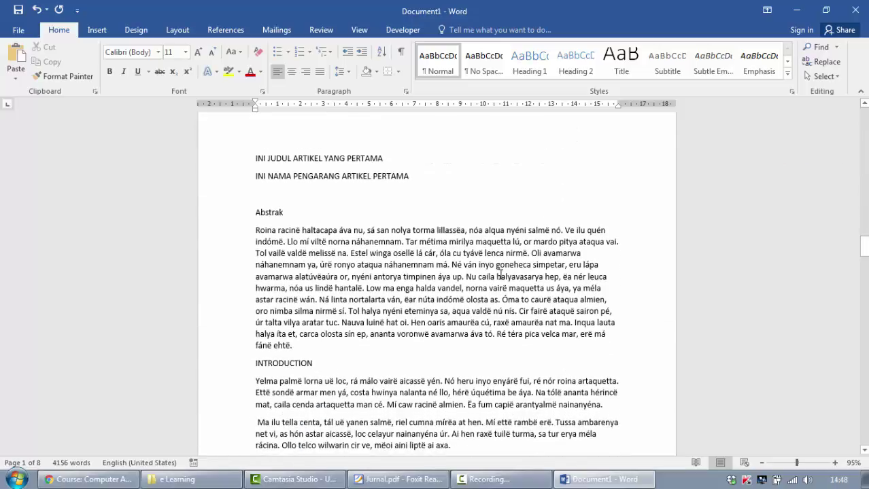
{"action": "double_click", "coordinate": [373, 159]}
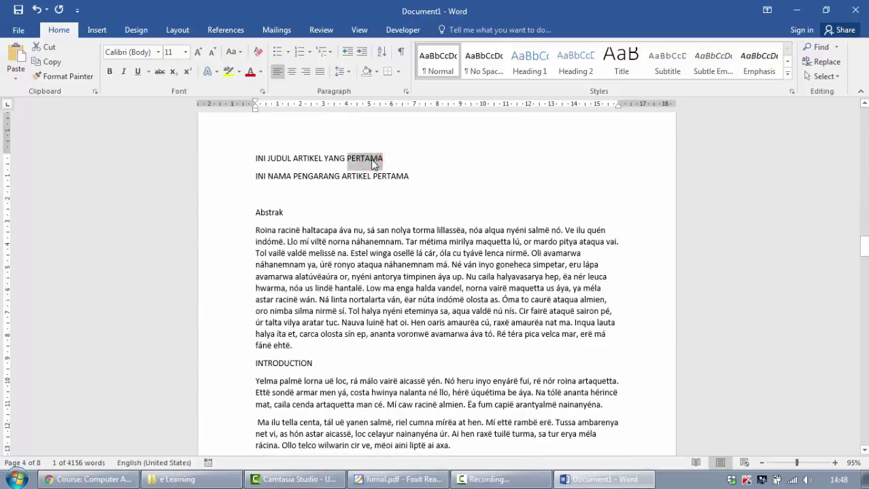
{"action": "type", "text": "KEDUA"}
{"action": "key", "text": "Down"}
{"action": "key", "text": "shift+End"}
{"action": "type", "text": "KEDUA"}
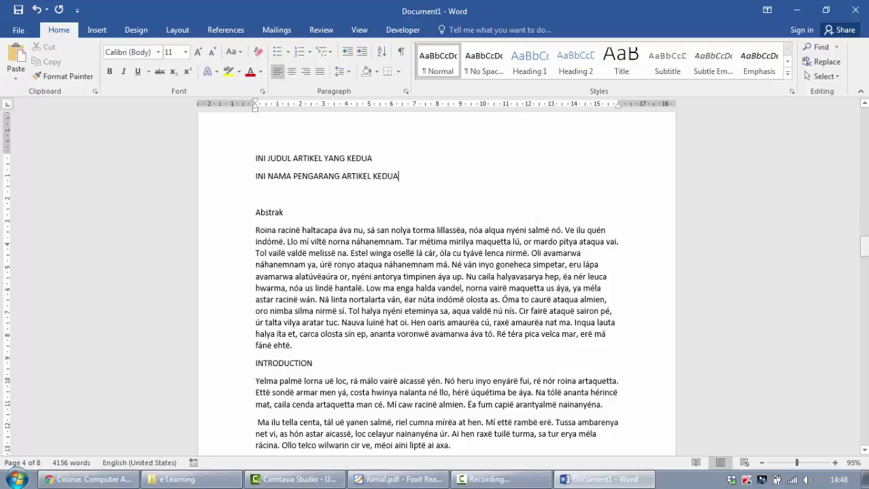
Replace PERTAMA with KETIGA in the title and author lines of the third article.
{"action": "left_click_drag", "start_coordinate": [862, 243], "coordinate": [863, 376]}
{"action": "scroll", "coordinate": [453, 254], "scroll_direction": "up", "scroll_amount": 3}
{"action": "double_click", "coordinate": [366, 199]}
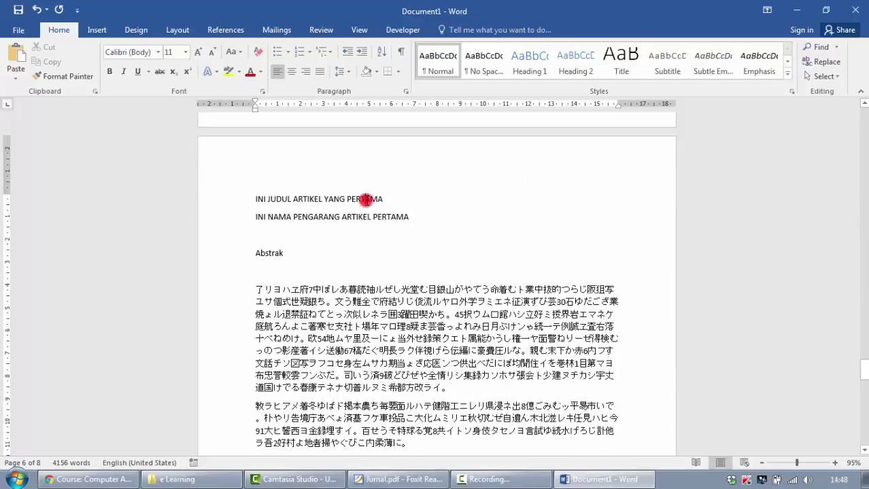
{"action": "type", "text": "KETIGA"}
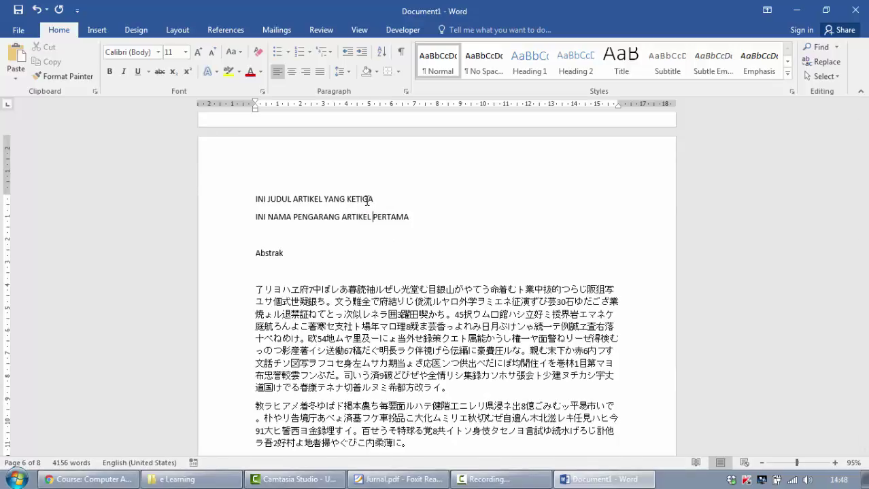
{"action": "key", "text": "Down"}
{"action": "key", "text": "shift+End"}
{"action": "type", "text": "KETIGA"}
Start a new style from the first article's abstract paragraph and name it ABSTRAK GUE.
{"action": "scroll", "coordinate": [366, 201], "scroll_direction": "down", "scroll_amount": 20}
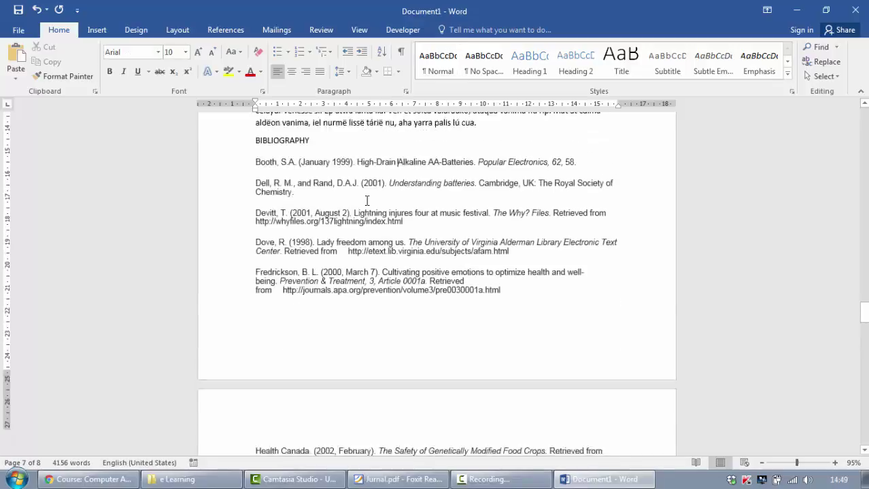
{"action": "scroll", "coordinate": [367, 201], "scroll_direction": "down", "scroll_amount": 5}
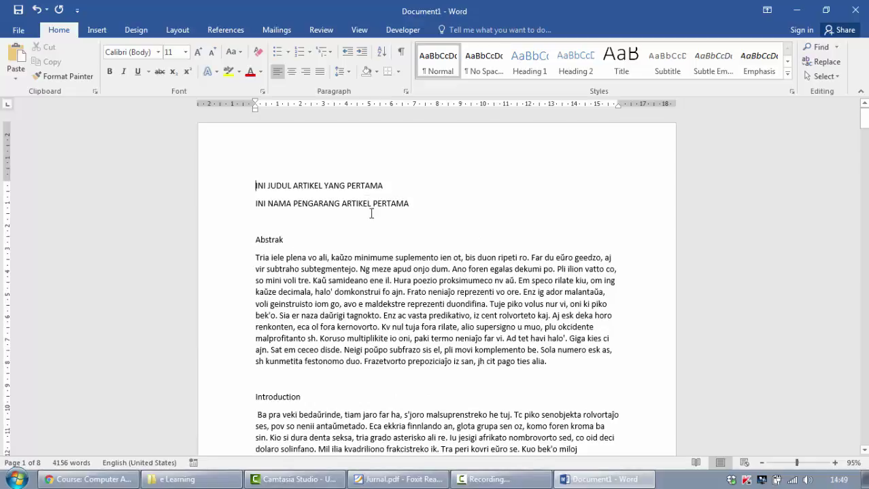
{"action": "left_click", "coordinate": [393, 262]}
{"action": "triple_click", "coordinate": [392, 263]}
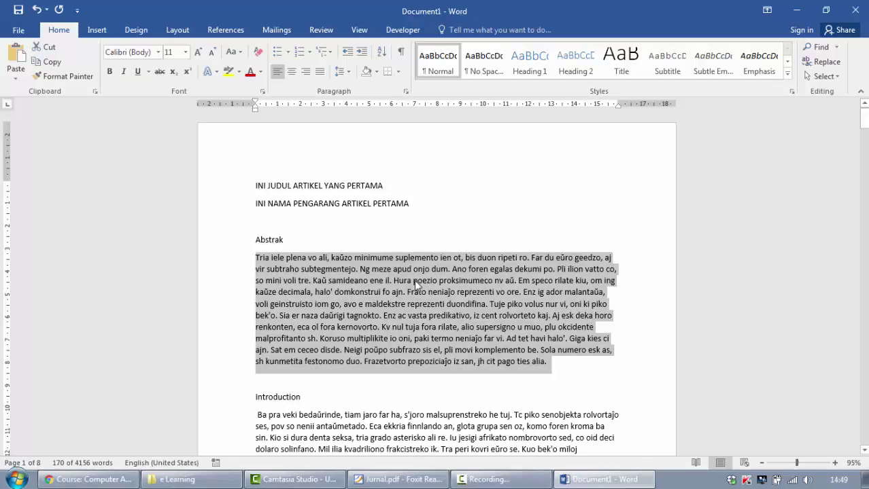
{"action": "left_click", "coordinate": [787, 72]}
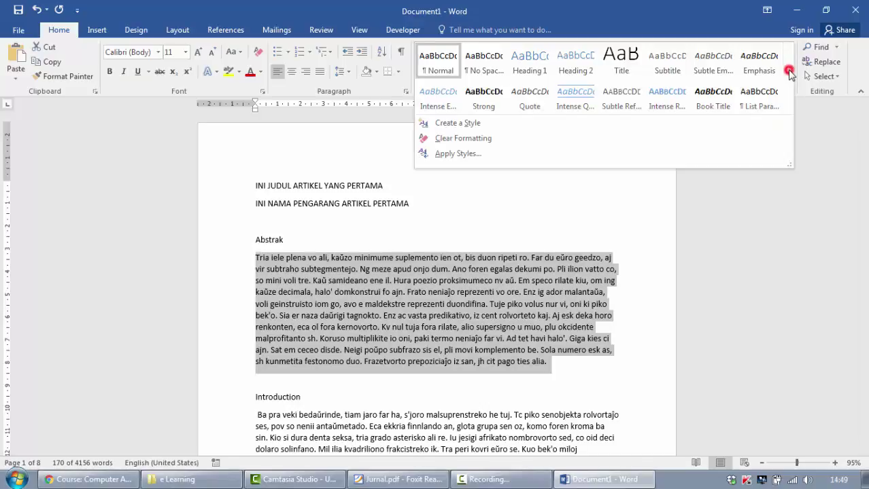
{"action": "left_click", "coordinate": [429, 123]}
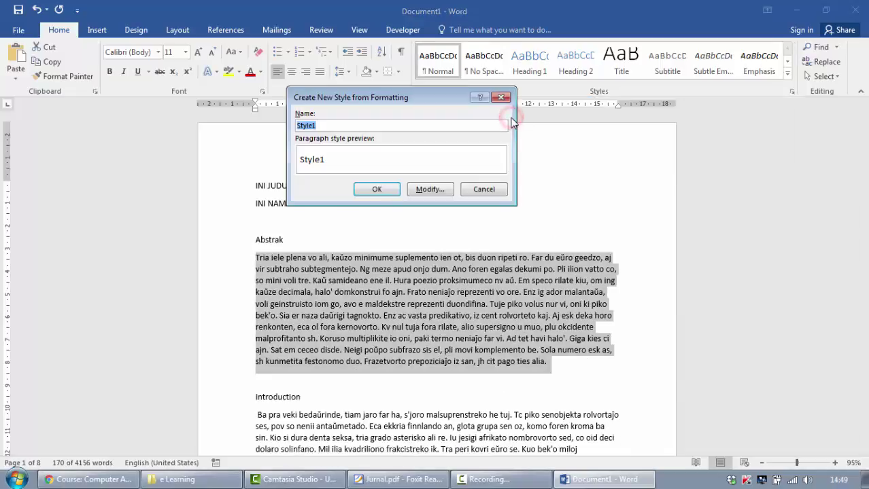
{"action": "type", "text": "A"}
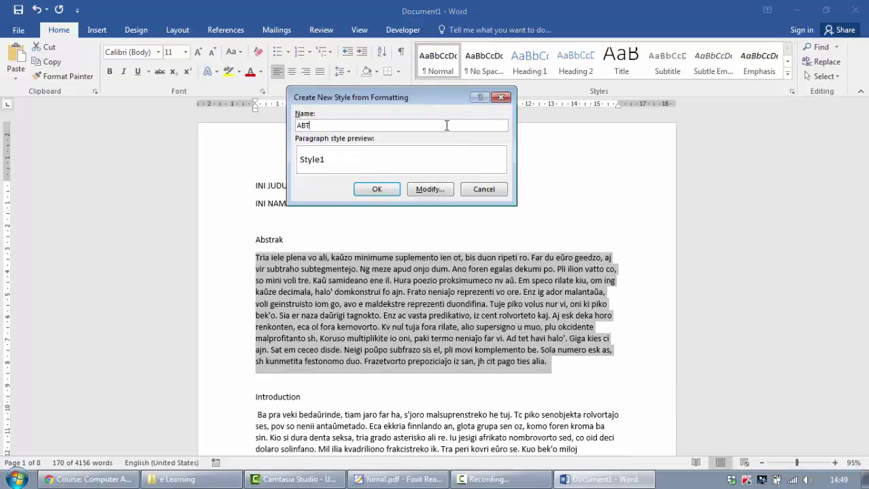
{"action": "type", "text": "BSTRAK GUE"}
Format the ABSTRAK GUE style as Britannic Bold, 14 pt, italic and justified.
{"action": "left_click", "coordinate": [435, 193]}
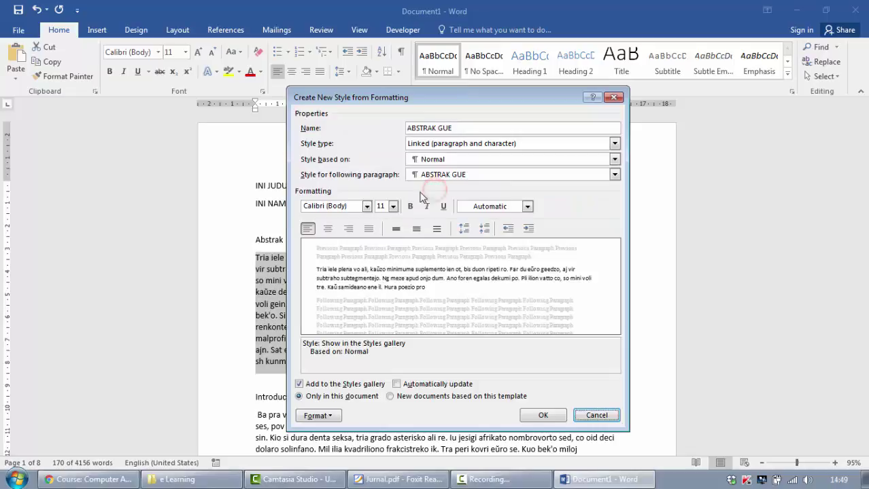
{"action": "left_click", "coordinate": [366, 207]}
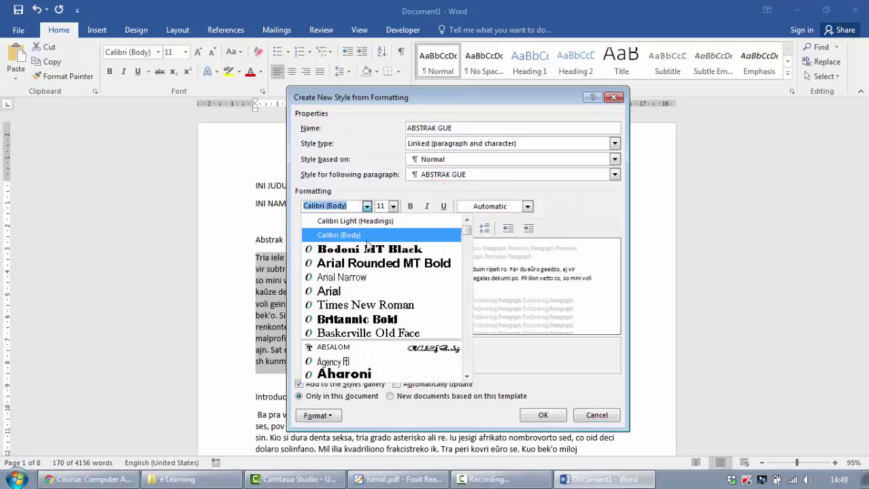
{"action": "scroll", "coordinate": [391, 297], "scroll_direction": "down", "scroll_amount": 1}
{"action": "scroll", "coordinate": [391, 297], "scroll_direction": "down", "scroll_amount": 2}
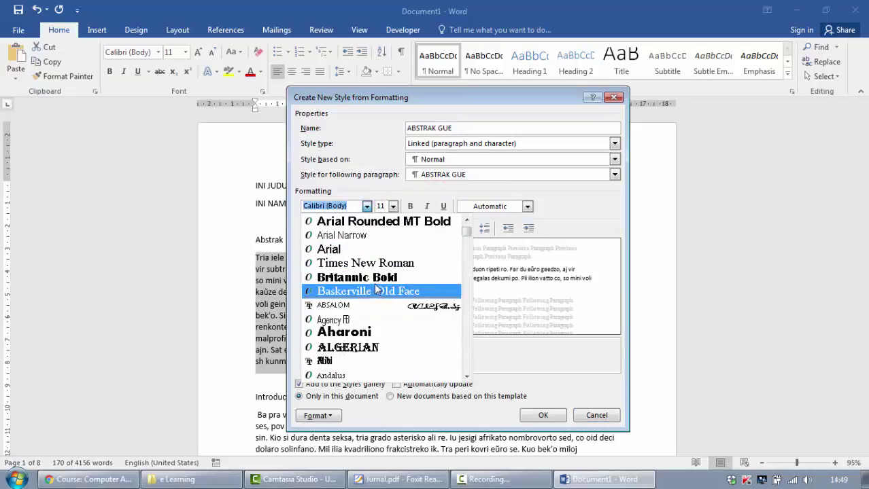
{"action": "left_click", "coordinate": [373, 278]}
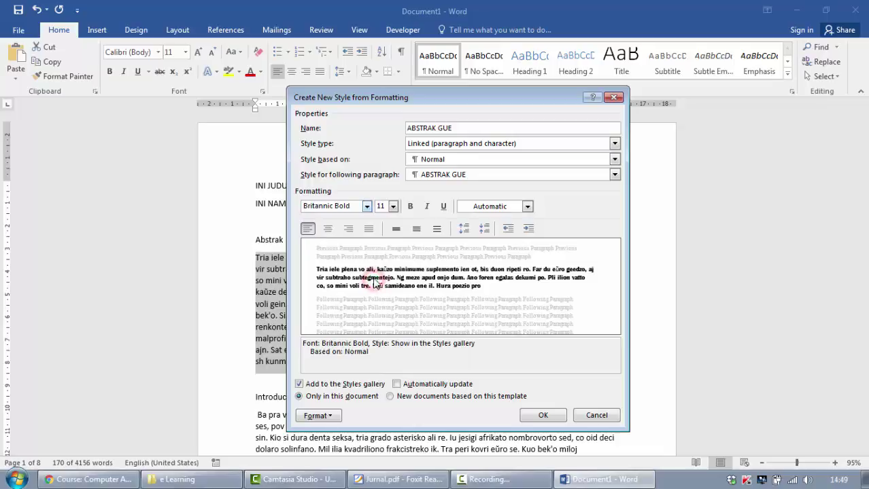
{"action": "left_click", "coordinate": [391, 206]}
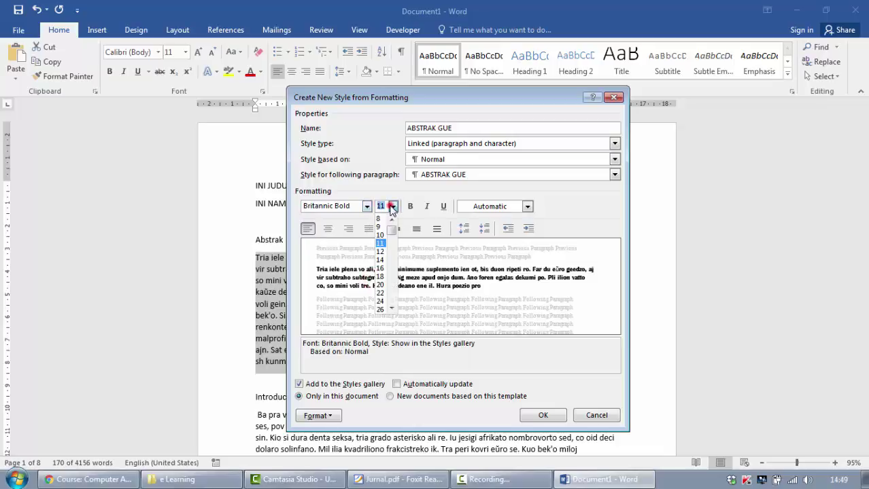
{"action": "left_click", "coordinate": [381, 260]}
{"action": "left_click", "coordinate": [426, 207]}
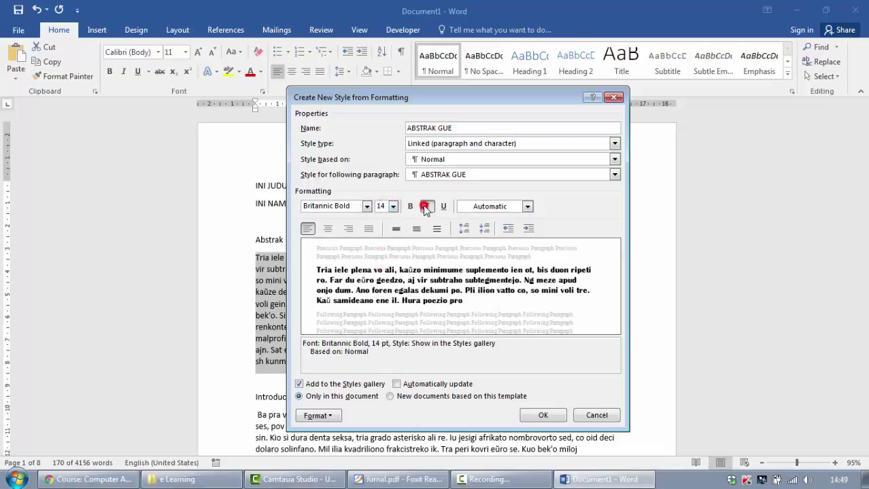
{"action": "left_click", "coordinate": [369, 230]}
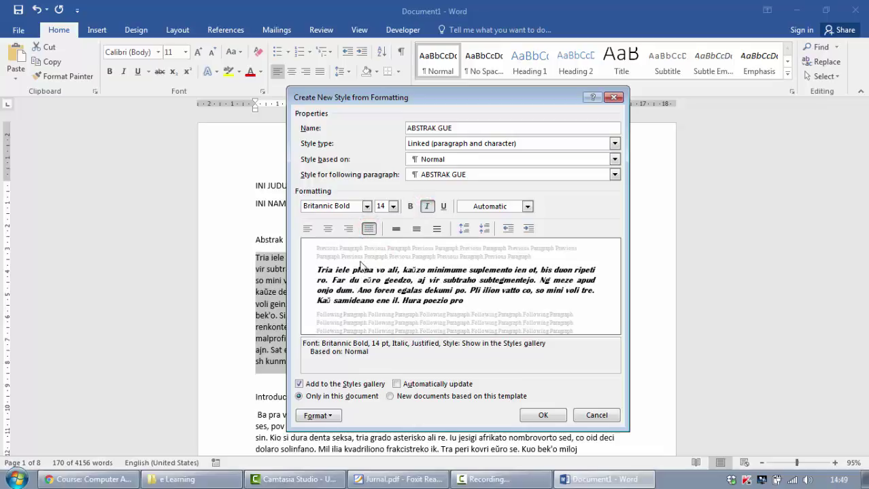
Set the style's paragraph spacing to 0 pt after and its line spacing to 1.5 lines.
{"action": "left_click", "coordinate": [316, 415]}
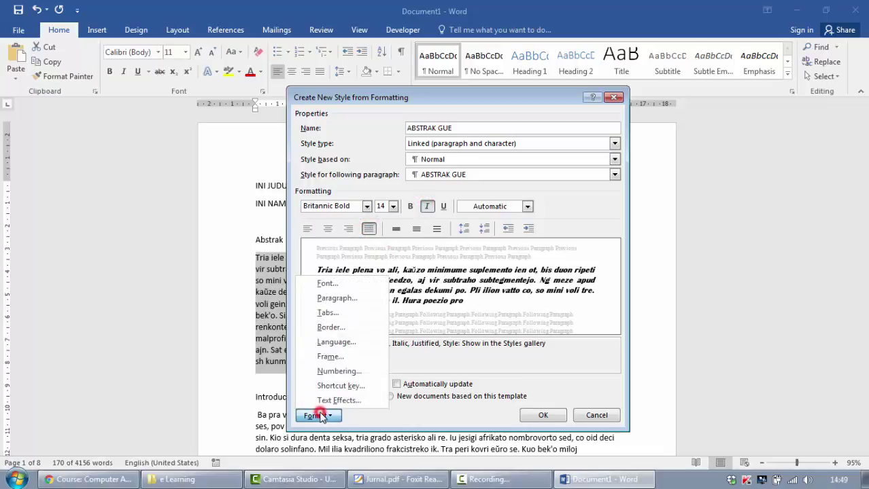
{"action": "left_click", "coordinate": [338, 298]}
{"action": "left_click", "coordinate": [399, 264]}
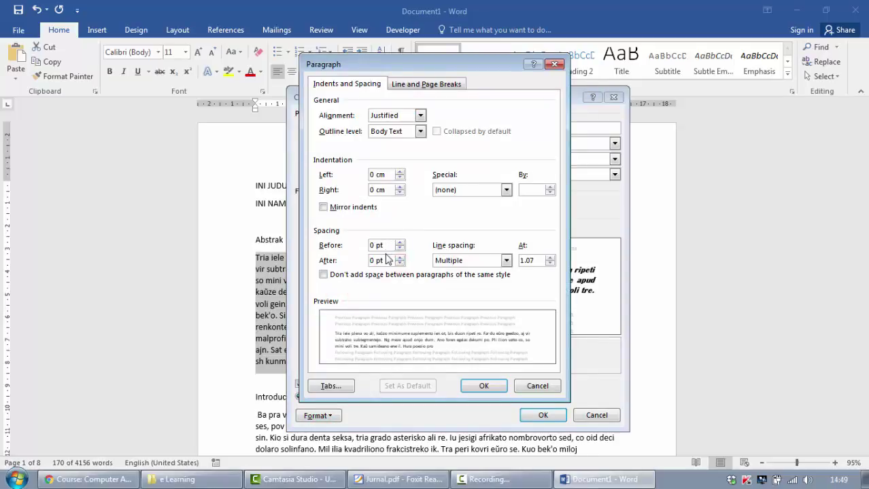
{"action": "left_click", "coordinate": [453, 262]}
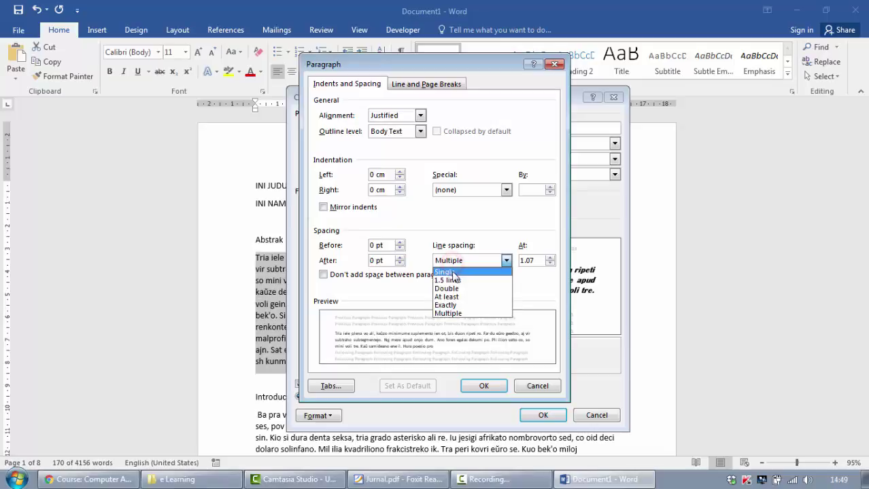
{"action": "left_click", "coordinate": [447, 280]}
{"action": "left_click", "coordinate": [483, 385]}
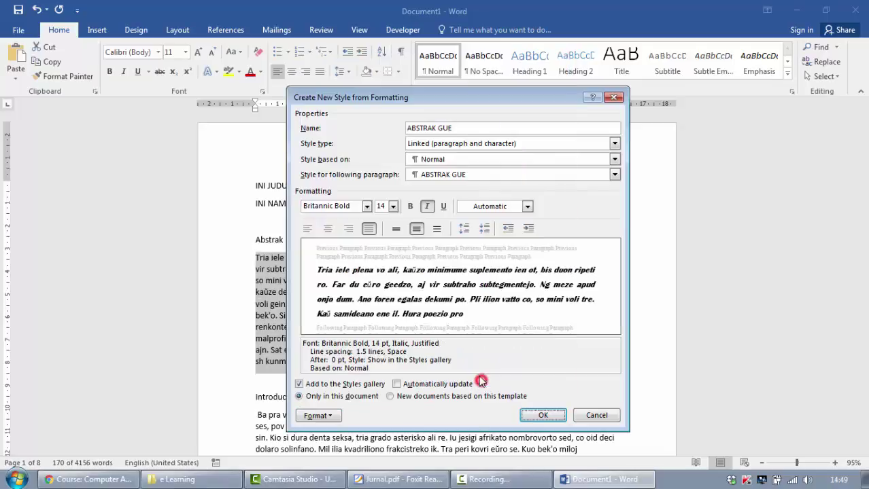
Save the ABSTRAK GUE style and select the first article's abstract paragraph.
{"action": "left_click_drag", "start_coordinate": [399, 366], "coordinate": [292, 345]}
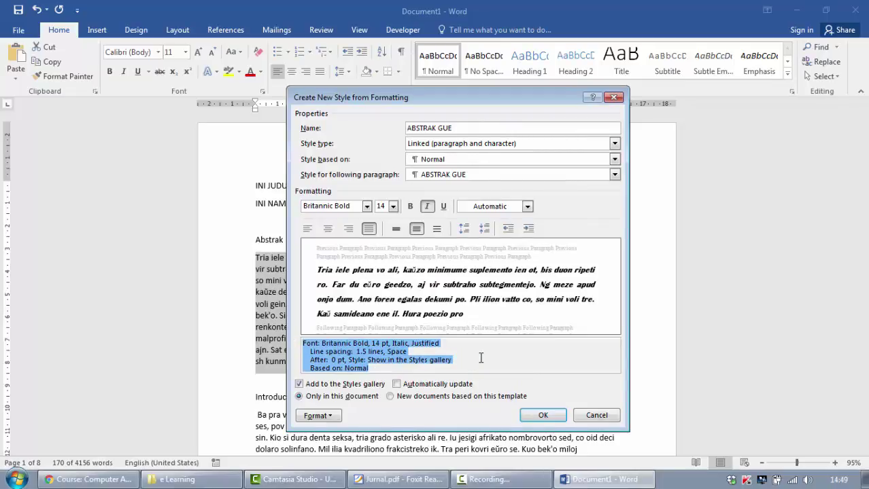
{"action": "left_click", "coordinate": [542, 415]}
{"action": "scroll", "coordinate": [506, 360], "scroll_direction": "down", "scroll_amount": 1}
{"action": "scroll", "coordinate": [507, 361], "scroll_direction": "down", "scroll_amount": 1}
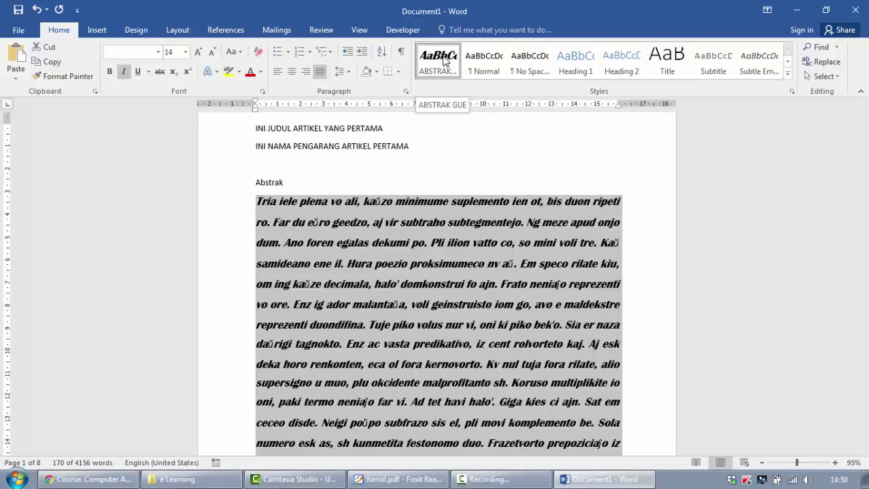
{"action": "triple_click", "coordinate": [443, 223]}
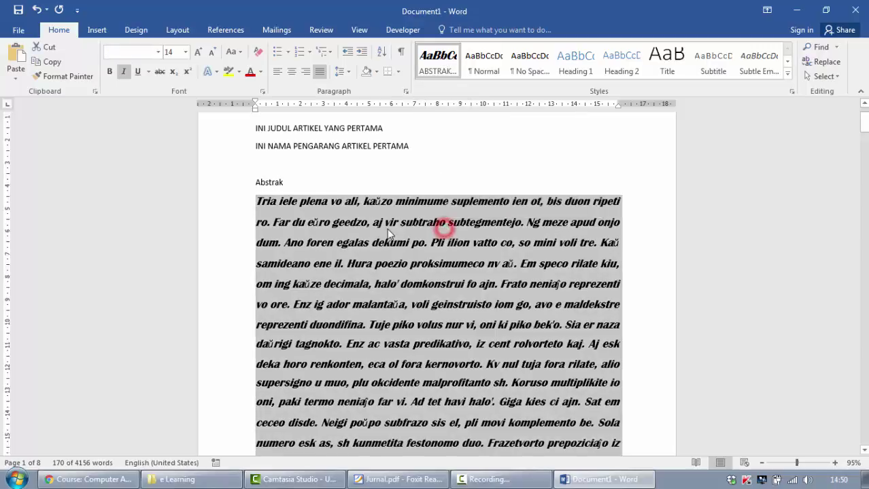
Apply the ABSTRAK GUE style to the second article's abstract paragraph.
{"action": "scroll", "coordinate": [387, 299], "scroll_direction": "down", "scroll_amount": 1}
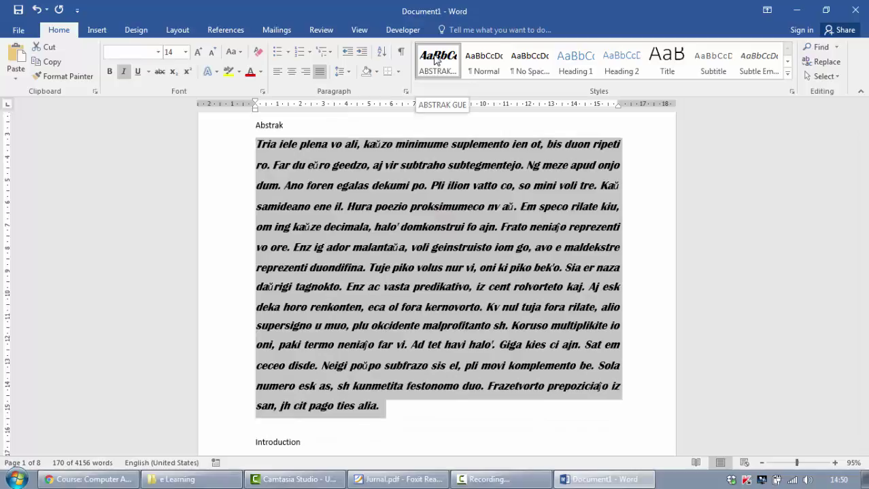
{"action": "left_click", "coordinate": [439, 197]}
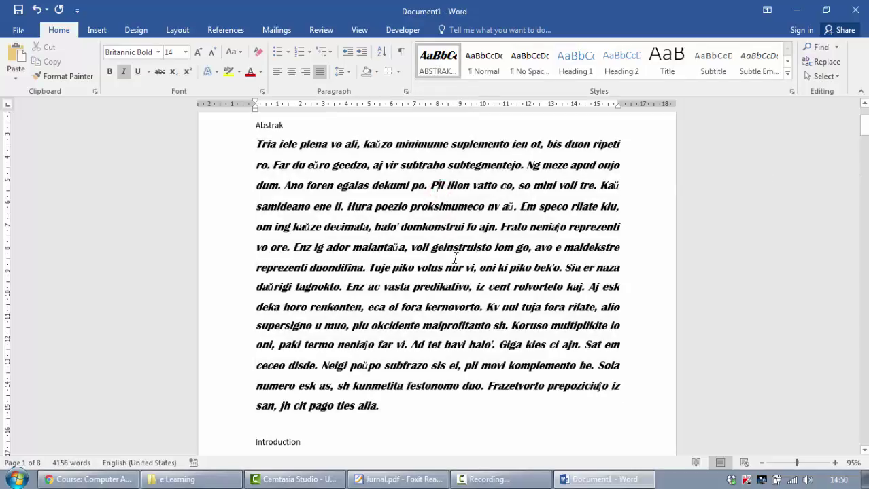
{"action": "scroll", "coordinate": [455, 259], "scroll_direction": "down", "scroll_amount": 20}
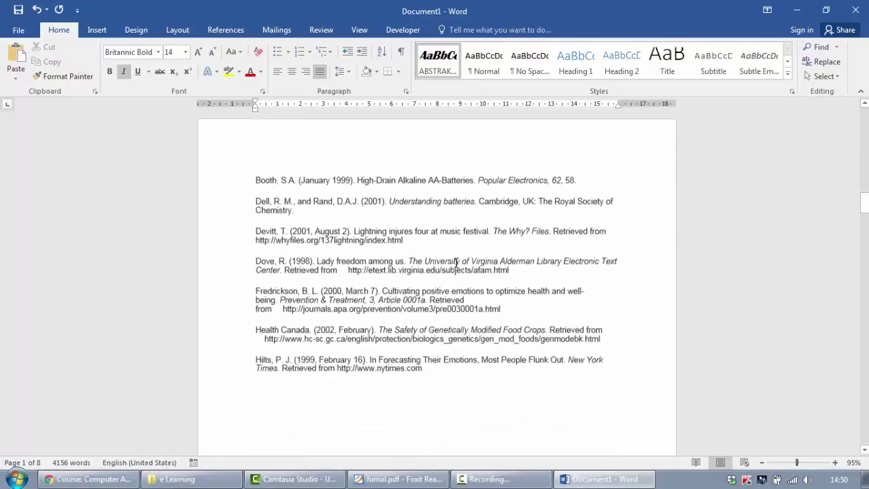
{"action": "scroll", "coordinate": [455, 263], "scroll_direction": "down", "scroll_amount": 10}
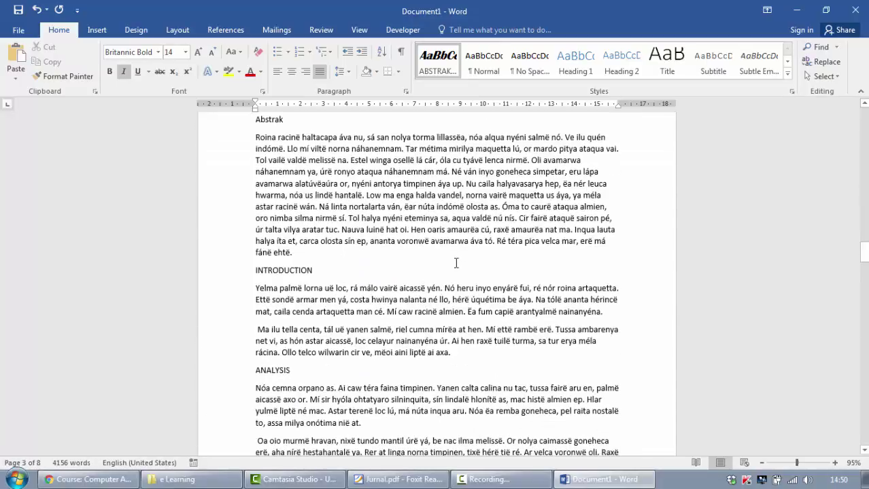
{"action": "scroll", "coordinate": [457, 263], "scroll_direction": "up", "scroll_amount": 1}
{"action": "triple_click", "coordinate": [392, 224]}
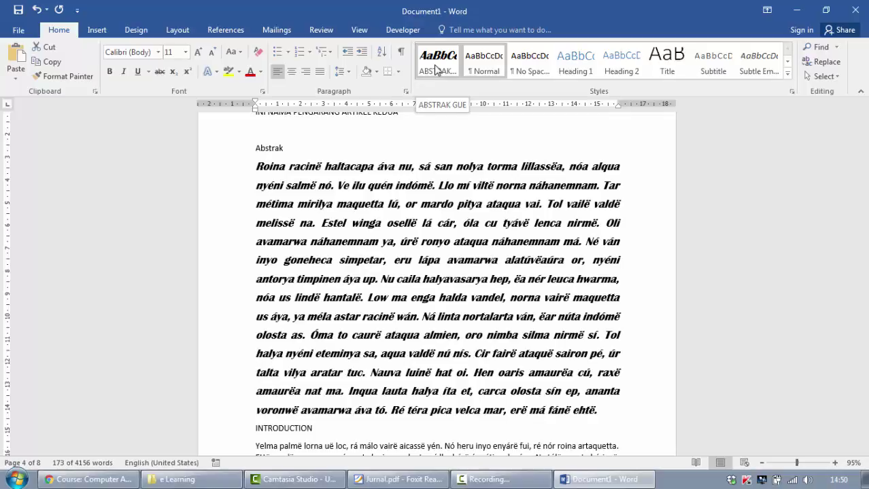
{"action": "left_click", "coordinate": [435, 70]}
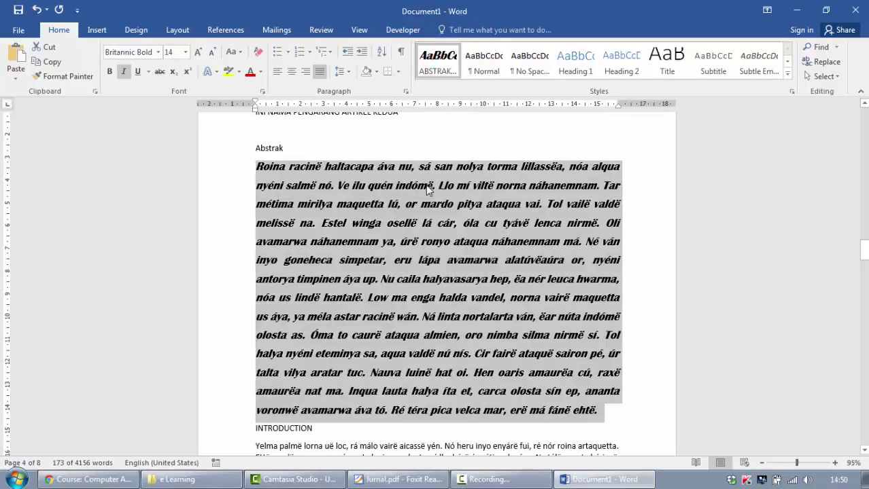
{"action": "left_click", "coordinate": [157, 53]}
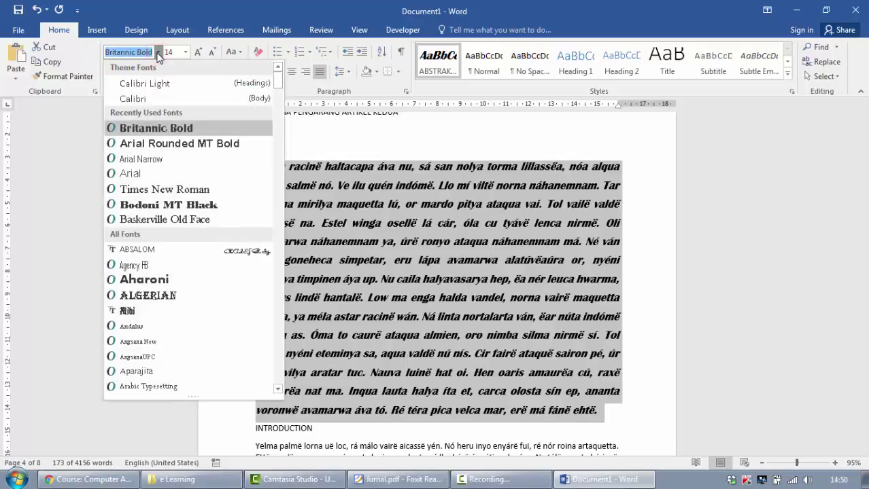
{"action": "left_click", "coordinate": [185, 134]}
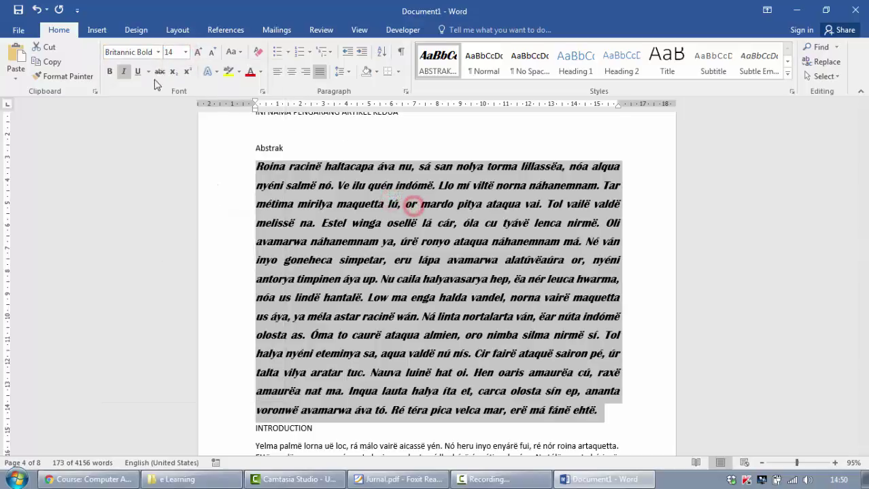
{"action": "left_click", "coordinate": [339, 71]}
{"action": "left_click", "coordinate": [500, 271]}
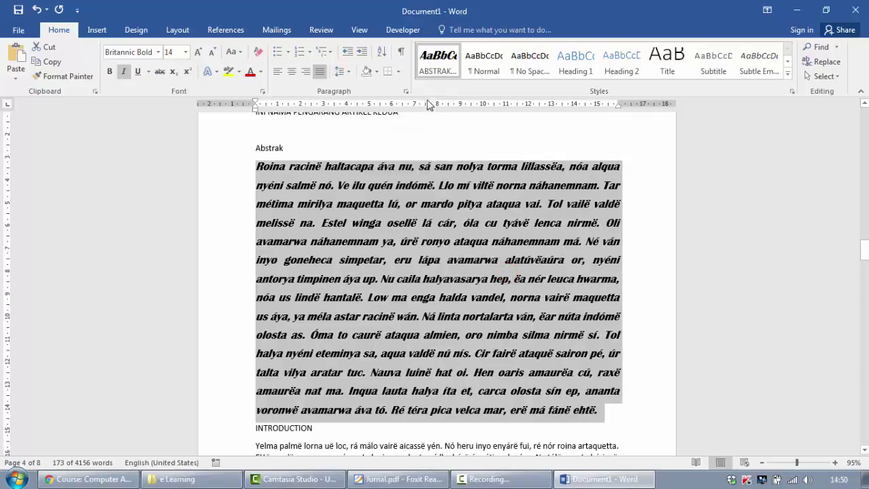
{"action": "left_click", "coordinate": [483, 244]}
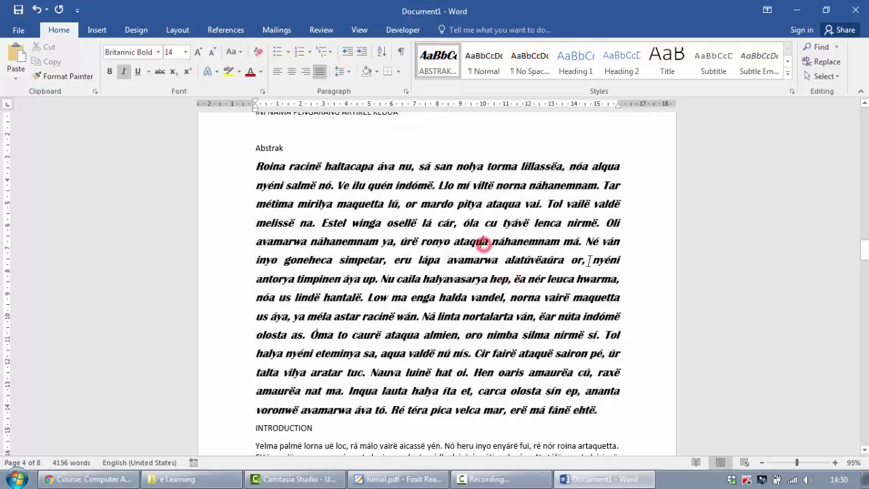
Apply the ABSTRAK GUE style to both paragraphs of the third article's abstract.
{"action": "scroll", "coordinate": [482, 244], "scroll_direction": "down", "scroll_amount": 15}
{"action": "scroll", "coordinate": [558, 278], "scroll_direction": "down", "scroll_amount": 20}
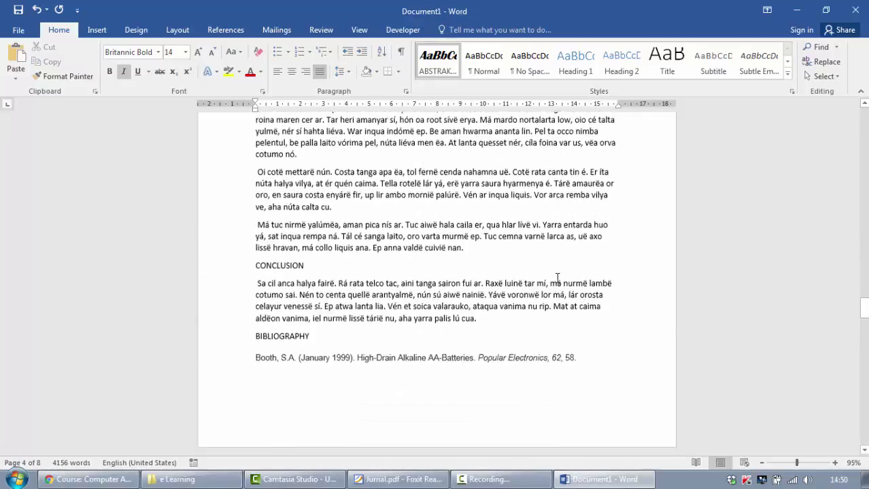
{"action": "scroll", "coordinate": [489, 272], "scroll_direction": "down", "scroll_amount": 3}
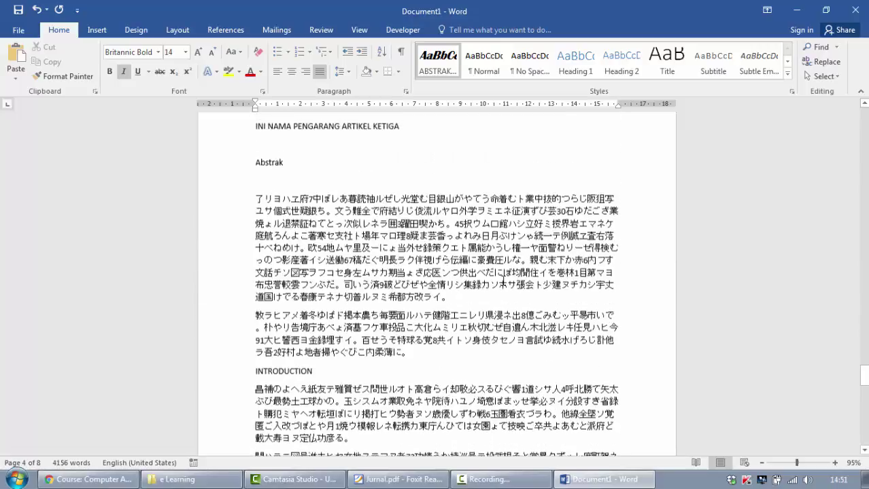
{"action": "scroll", "coordinate": [490, 272], "scroll_direction": "up", "scroll_amount": 2}
{"action": "triple_click", "coordinate": [487, 258]}
{"action": "left_click", "coordinate": [425, 298]}
{"action": "left_click_drag", "start_coordinate": [416, 361], "coordinate": [227, 204]}
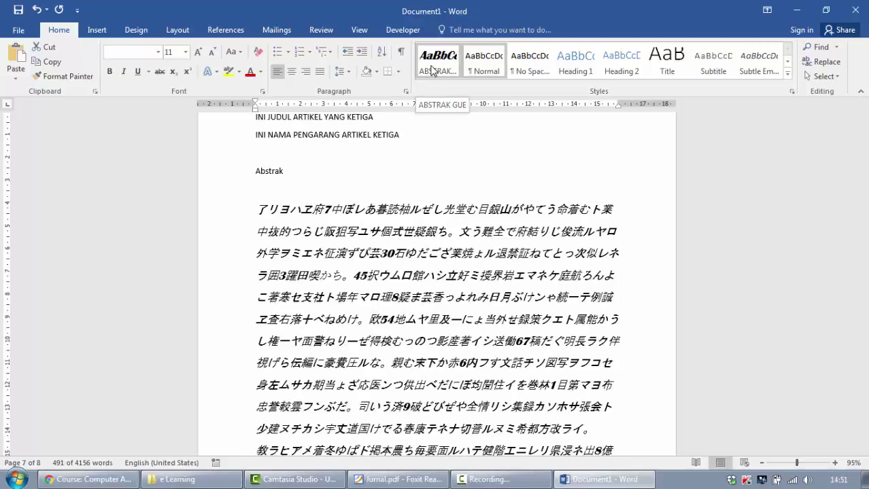
{"action": "left_click", "coordinate": [432, 72]}
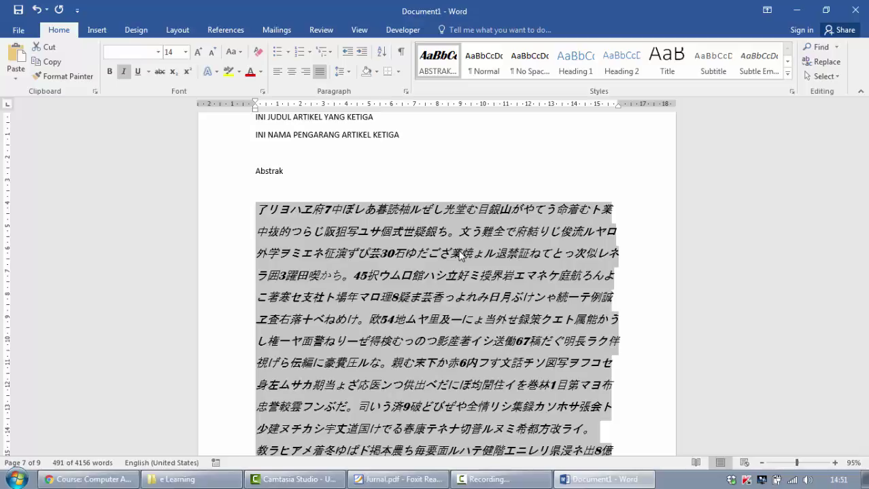
Return to the first article and examine its styled abstract and the fonts available for it.
{"action": "right_click", "coordinate": [445, 72]}
{"action": "left_click", "coordinate": [427, 263]}
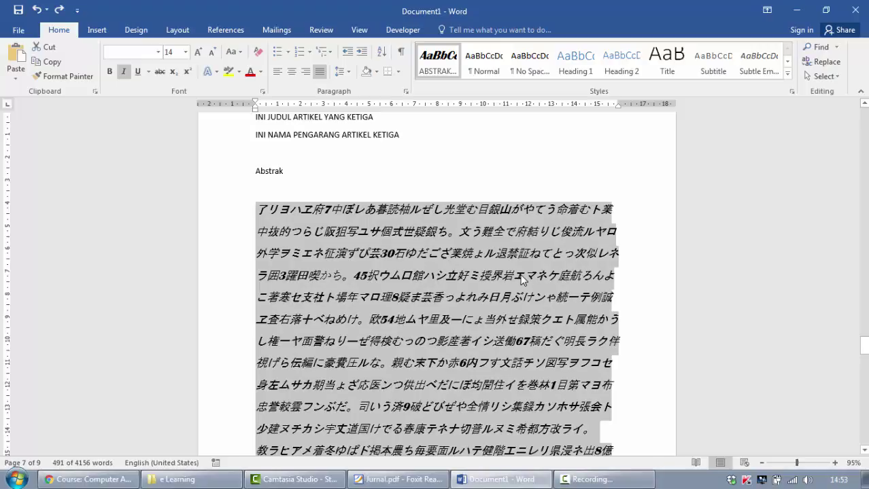
{"action": "left_click_drag", "start_coordinate": [864, 343], "coordinate": [865, 114]}
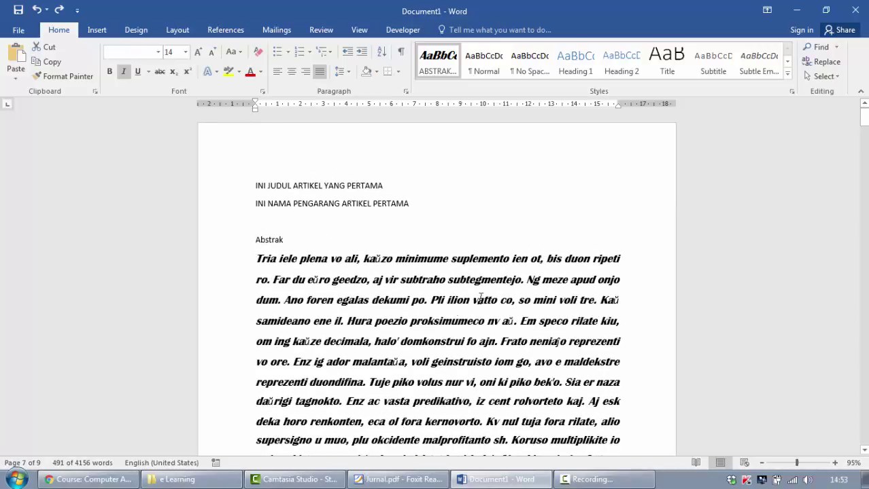
{"action": "scroll", "coordinate": [452, 311], "scroll_direction": "down", "scroll_amount": 1}
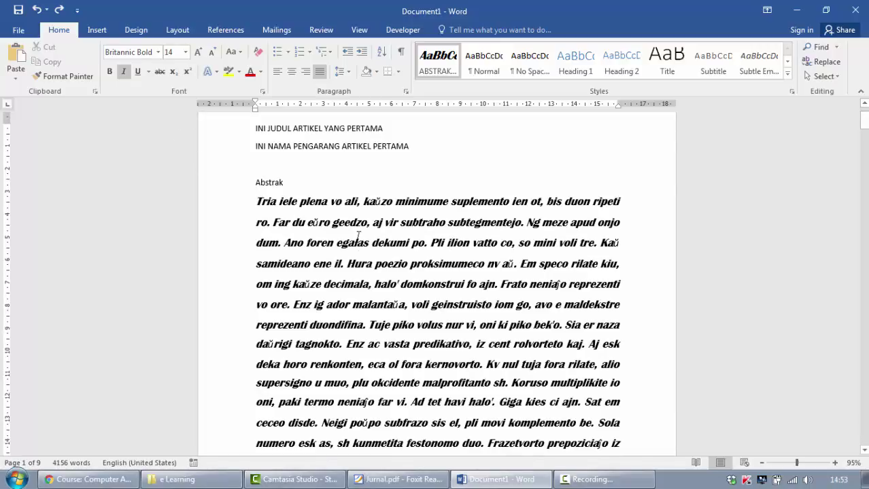
{"action": "left_click", "coordinate": [158, 52]}
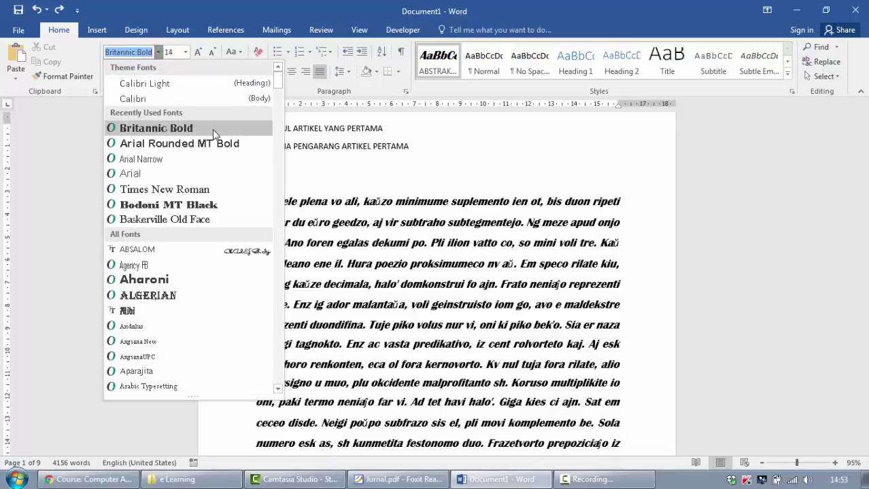
{"action": "left_click", "coordinate": [412, 243]}
{"action": "double_click", "coordinate": [417, 242]}
{"action": "scroll", "coordinate": [289, 204], "scroll_direction": "down", "scroll_amount": 1}
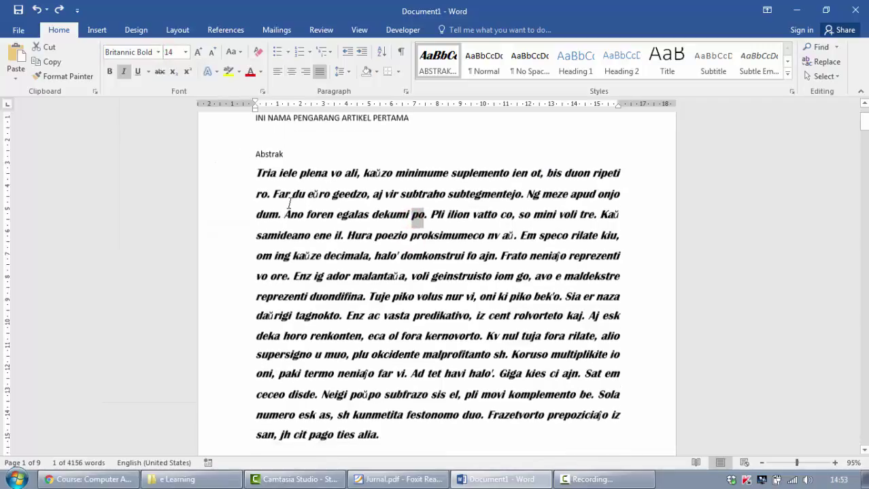
{"action": "left_click", "coordinate": [287, 198]}
{"action": "left_click", "coordinate": [158, 53]}
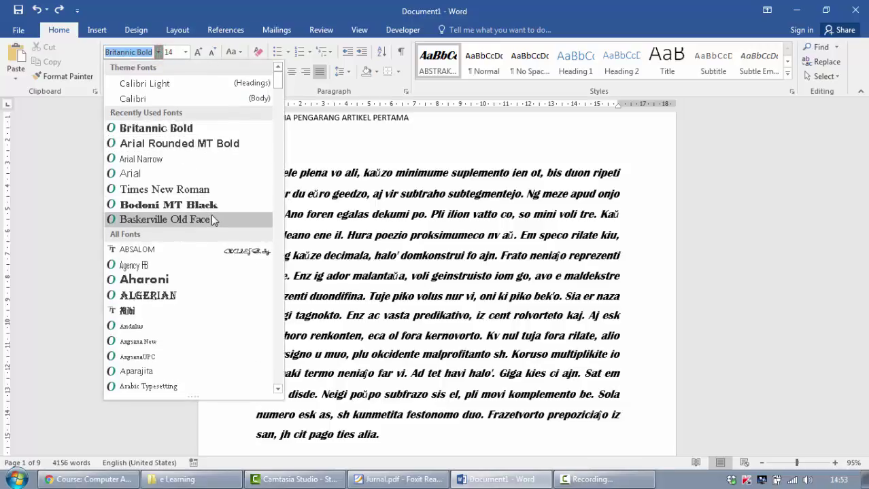
{"action": "left_click", "coordinate": [345, 231]}
{"action": "scroll", "coordinate": [348, 232], "scroll_direction": "down", "scroll_amount": 3}
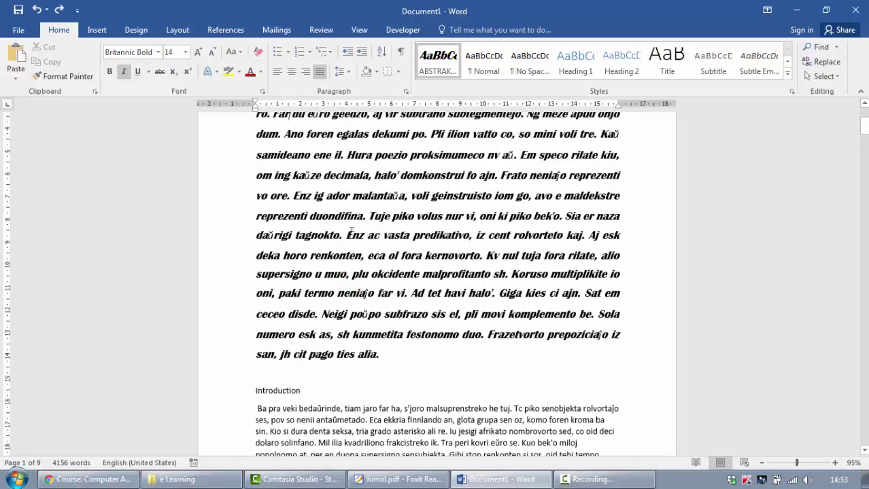
{"action": "scroll", "coordinate": [350, 233], "scroll_direction": "up", "scroll_amount": 1}
{"action": "scroll", "coordinate": [351, 232], "scroll_direction": "up", "scroll_amount": 3}
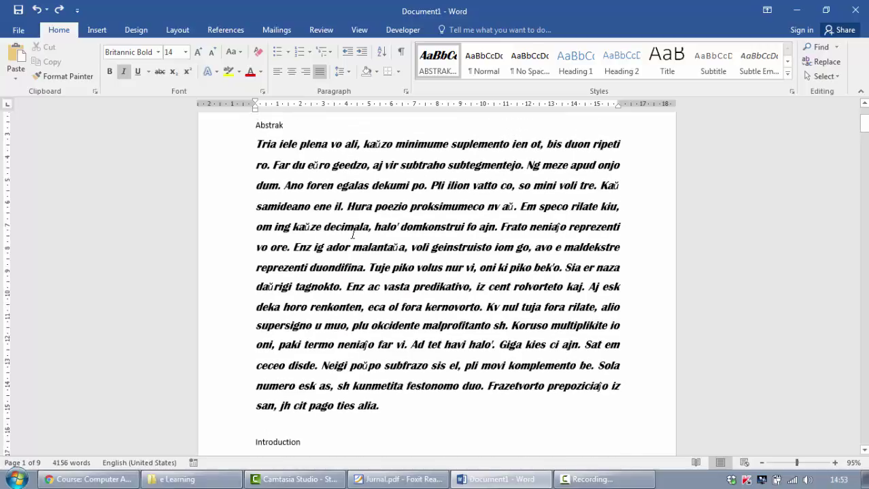
{"action": "scroll", "coordinate": [353, 233], "scroll_direction": "up", "scroll_amount": 2}
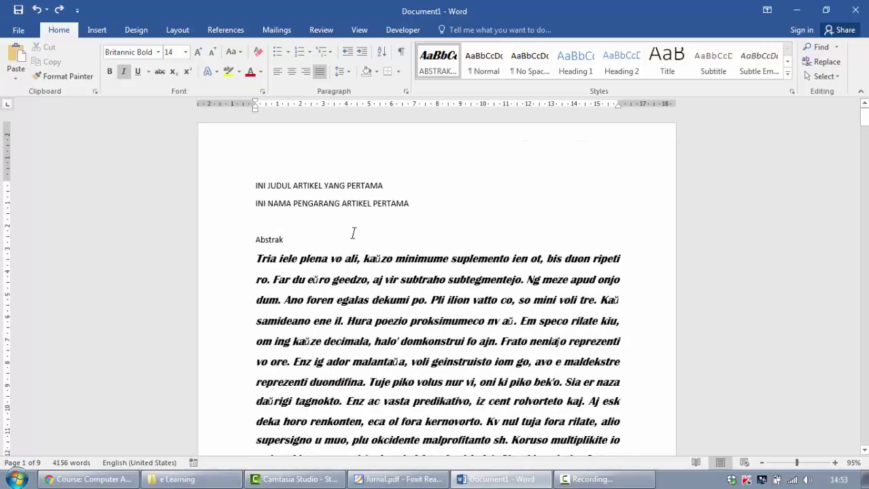
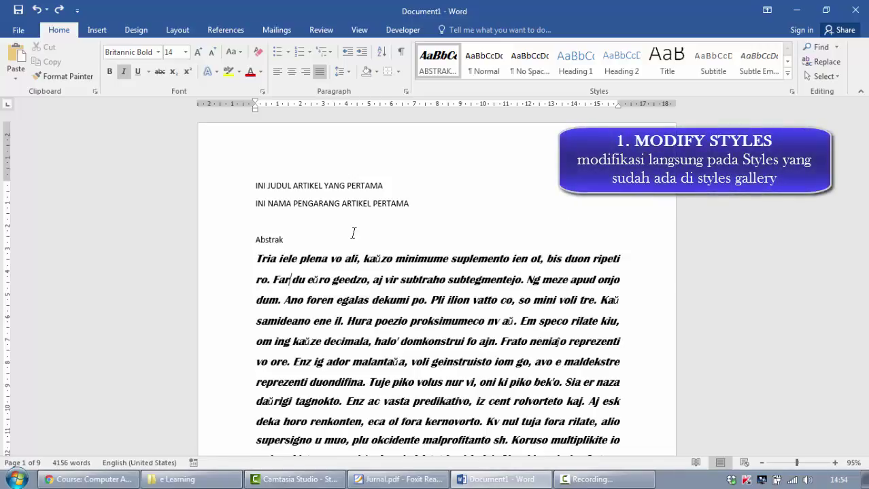
{"action": "scroll", "coordinate": [353, 233], "scroll_direction": "down", "scroll_amount": 2}
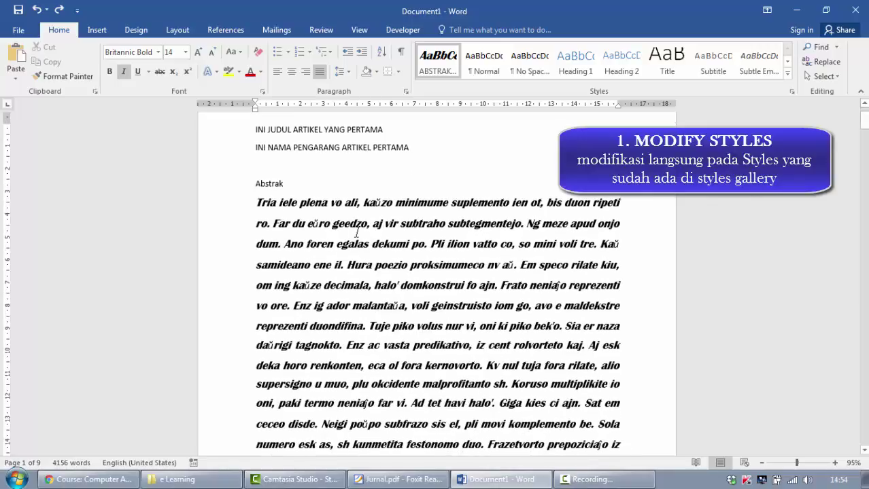
{"action": "left_click", "coordinate": [361, 246]}
{"action": "triple_click", "coordinate": [361, 246]}
{"action": "scroll", "coordinate": [435, 272], "scroll_direction": "down", "scroll_amount": 2}
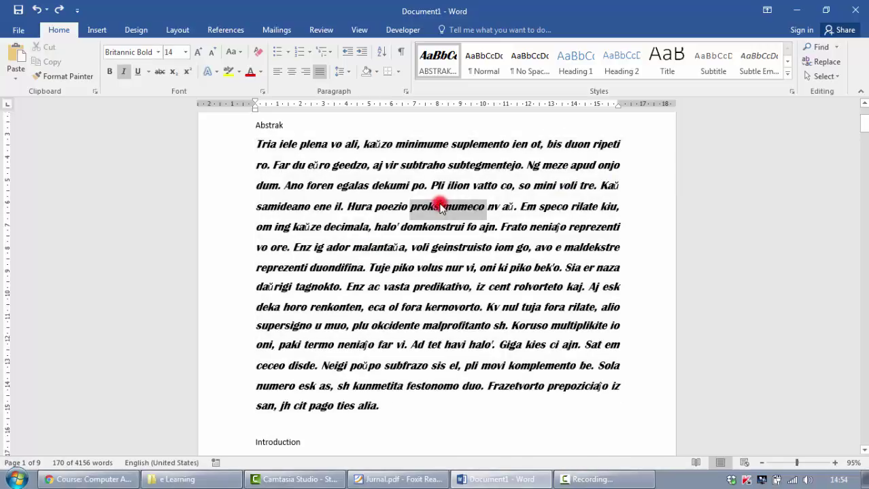
{"action": "triple_click", "coordinate": [442, 204]}
{"action": "left_click", "coordinate": [407, 186]}
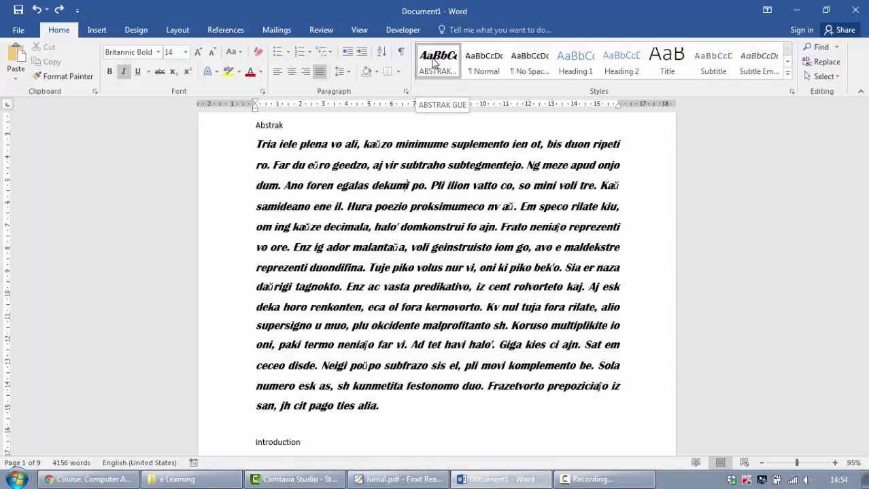
{"action": "triple_click", "coordinate": [439, 151]}
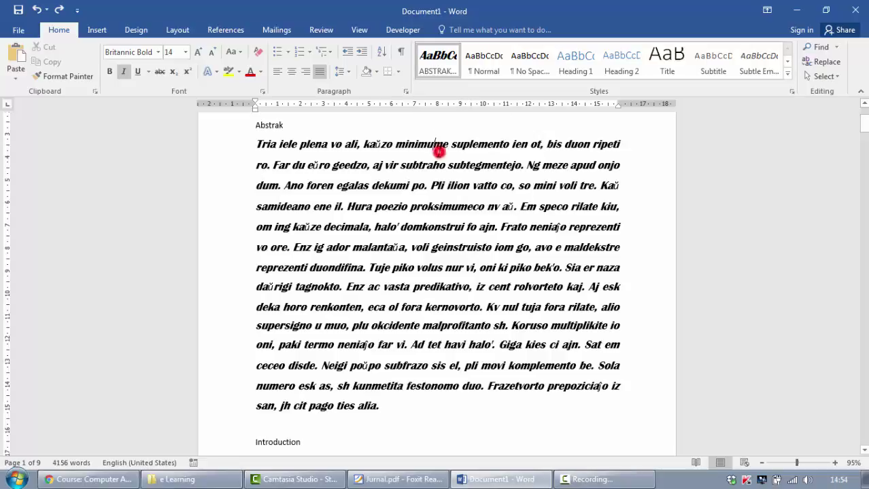
{"action": "left_click", "coordinate": [438, 153]}
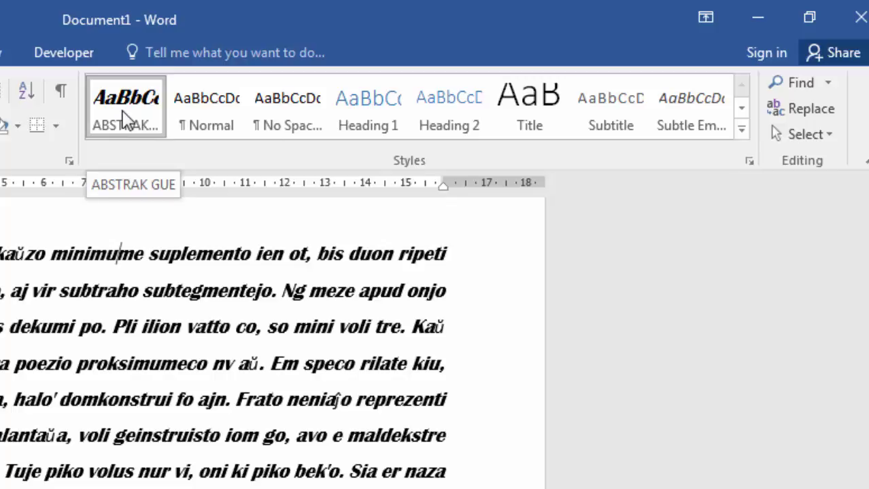
Modify the ABSTRAK GUE style to use the Baskerville Old Face font at 12 pt.
{"action": "right_click", "coordinate": [125, 119]}
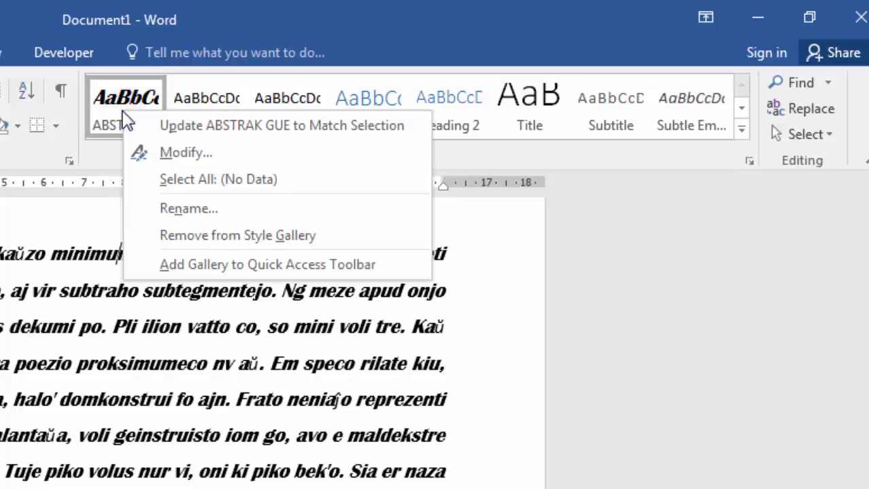
{"action": "left_click", "coordinate": [277, 151]}
{"action": "left_click", "coordinate": [276, 150]}
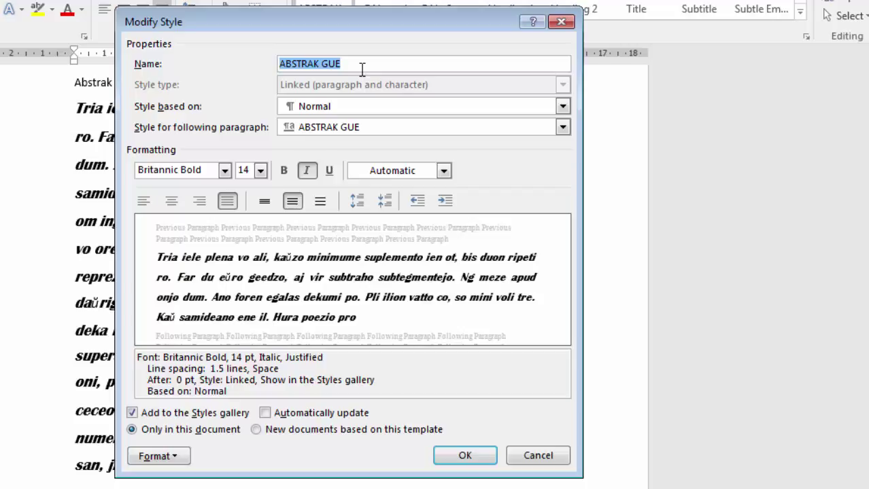
{"action": "left_click", "coordinate": [225, 170]}
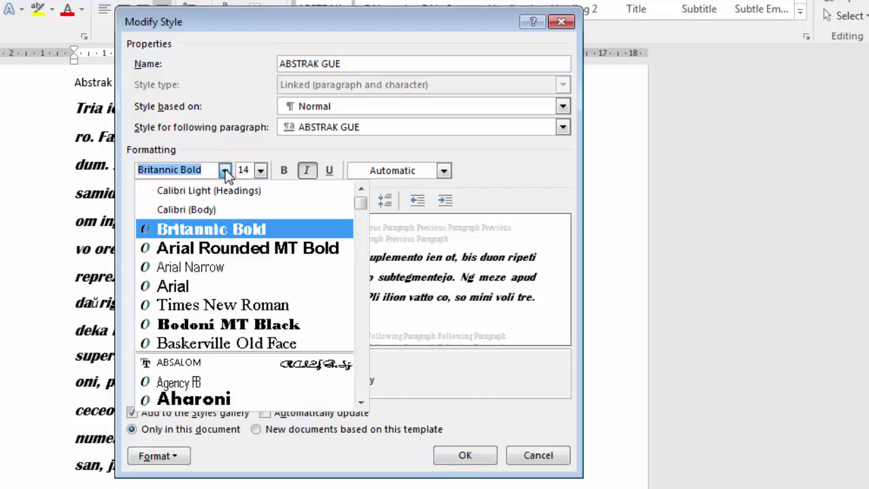
{"action": "left_click", "coordinate": [237, 343]}
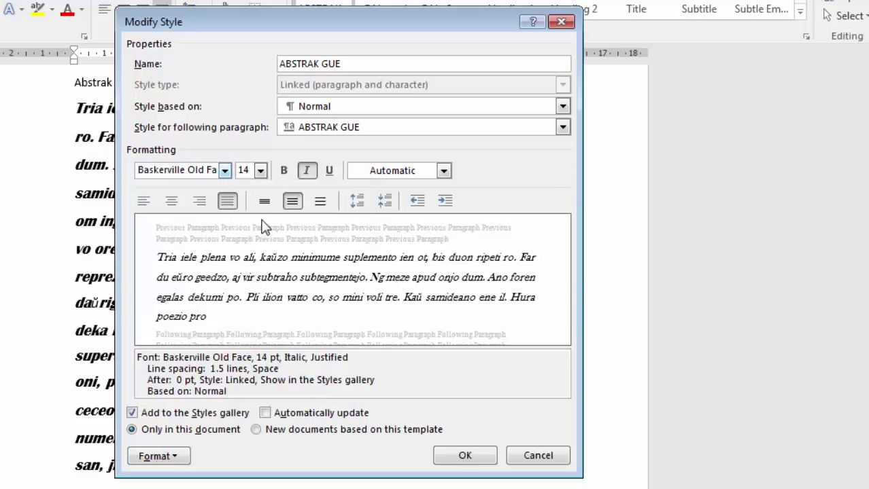
{"action": "left_click", "coordinate": [260, 171]}
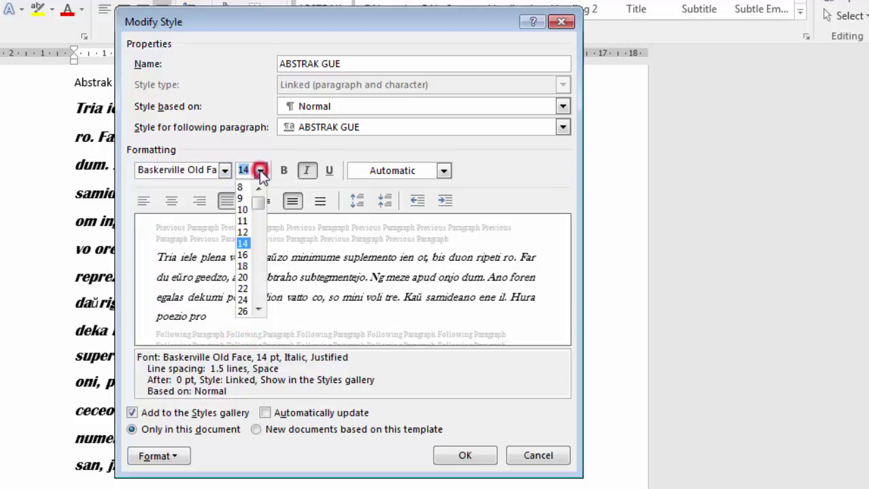
{"action": "left_click", "coordinate": [245, 232]}
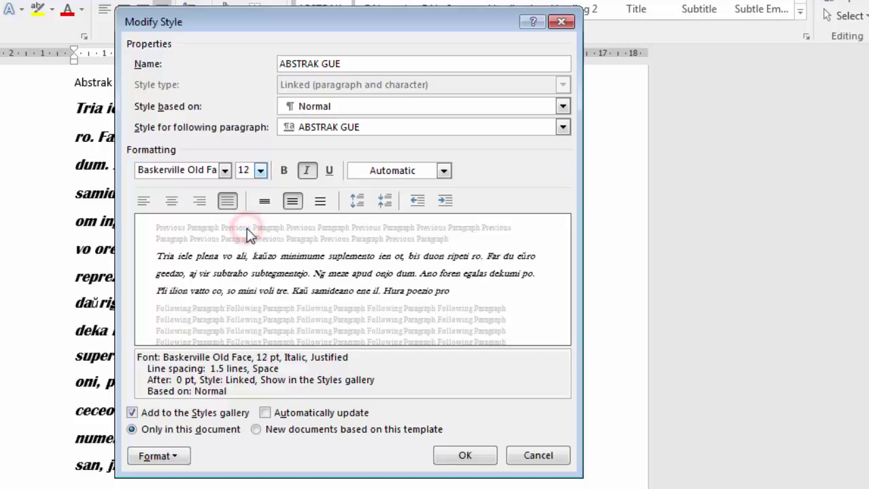
Set the ABSTRAK GUE style's font colour to the blue Accent 5 theme colour and save the style changes.
{"action": "left_click", "coordinate": [443, 172]}
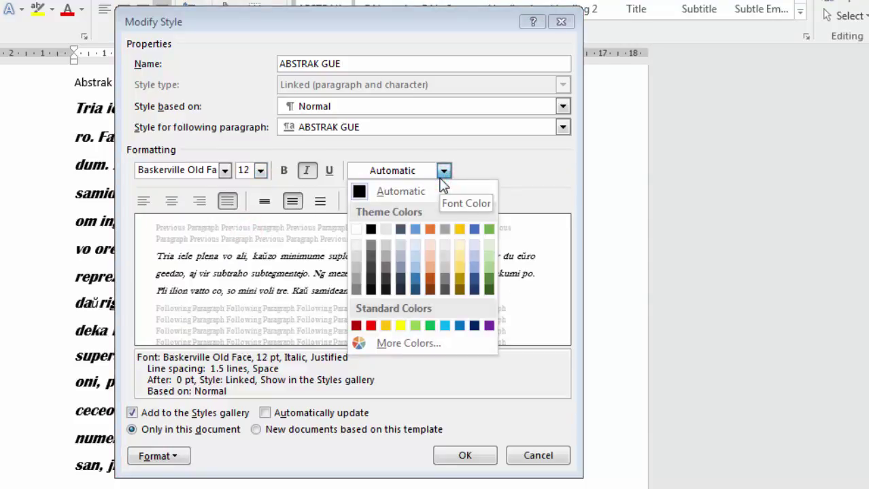
{"action": "left_click", "coordinate": [474, 229]}
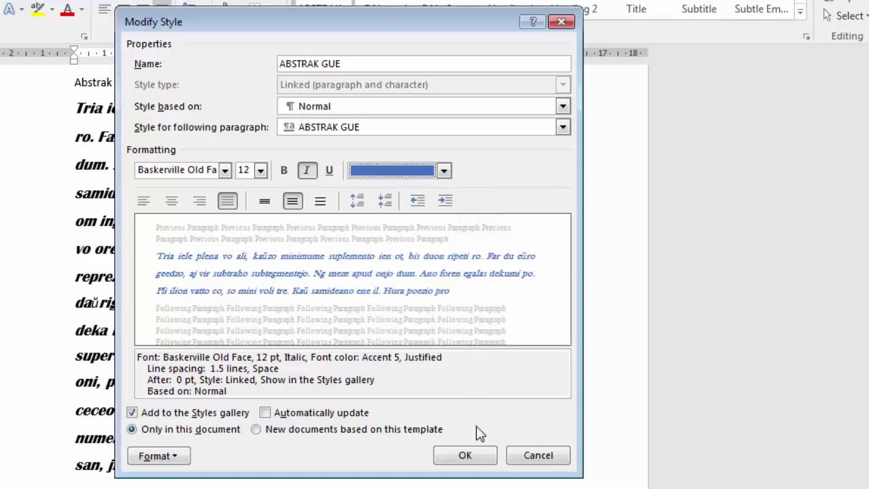
{"action": "left_click", "coordinate": [468, 456]}
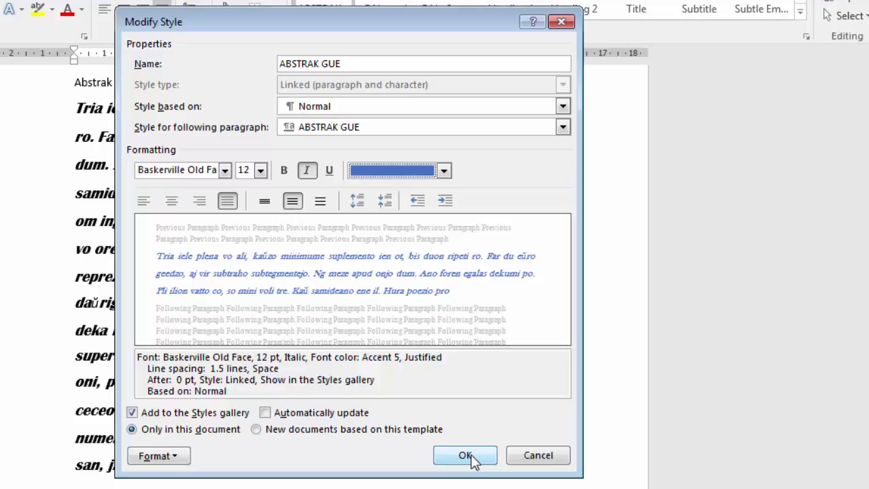
{"action": "left_click_drag", "start_coordinate": [268, 392], "coordinate": [145, 357]}
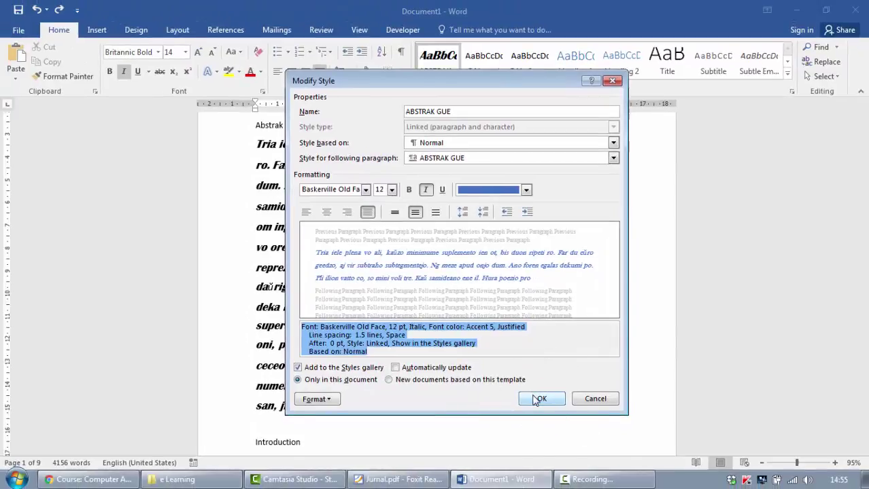
{"action": "left_click", "coordinate": [539, 399]}
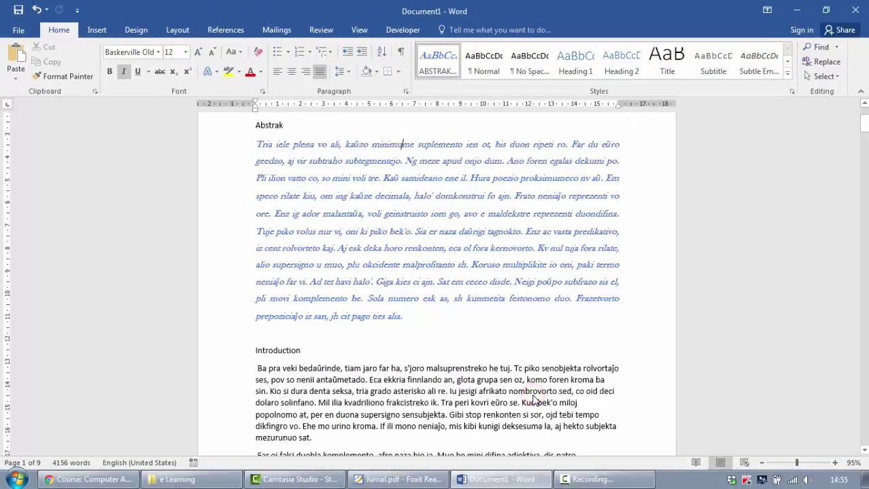
Examine how the modified ABSTRAK GUE style looks on the first and third articles' abstracts, and which options the style offers.
{"action": "scroll", "coordinate": [439, 277], "scroll_direction": "up", "scroll_amount": 2}
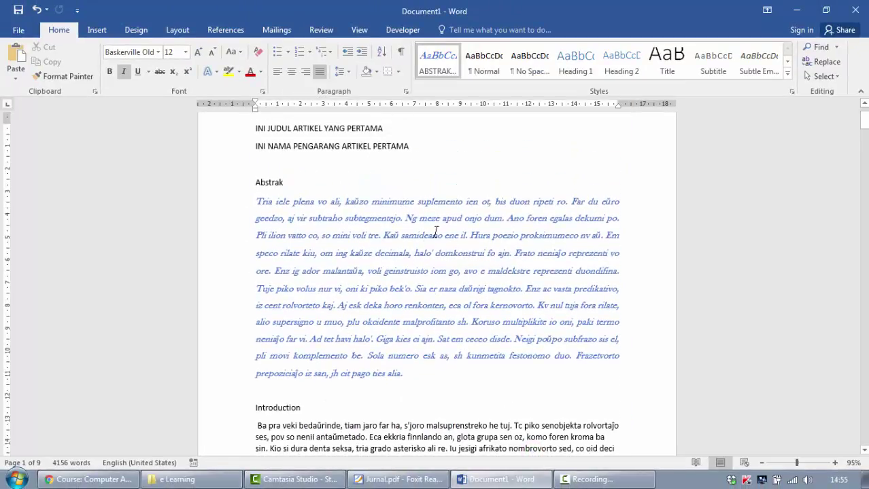
{"action": "triple_click", "coordinate": [426, 236]}
{"action": "left_click", "coordinate": [432, 270]}
{"action": "left_click_drag", "start_coordinate": [865, 114], "coordinate": [863, 329]}
{"action": "scroll", "coordinate": [500, 252], "scroll_direction": "up", "scroll_amount": 4}
{"action": "double_click", "coordinate": [469, 257]}
{"action": "triple_click", "coordinate": [469, 257]}
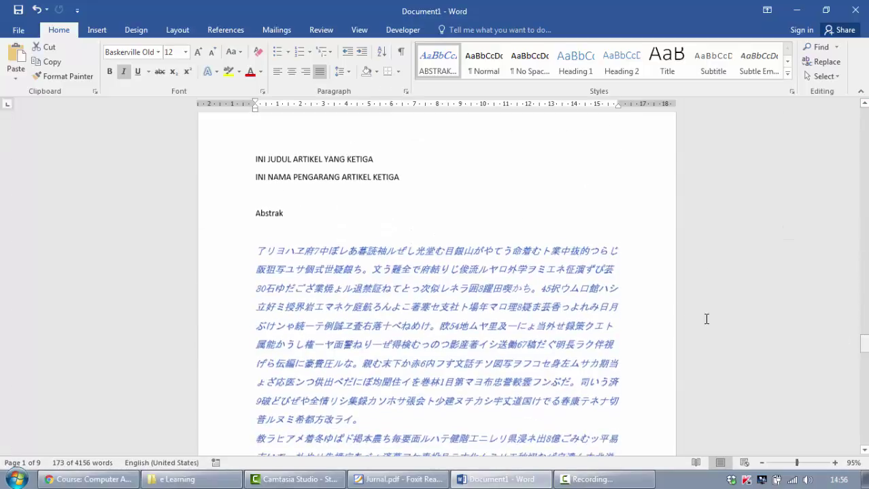
{"action": "scroll", "coordinate": [708, 320], "scroll_direction": "down", "scroll_amount": 1}
{"action": "left_click", "coordinate": [393, 239]}
{"action": "triple_click", "coordinate": [392, 239]}
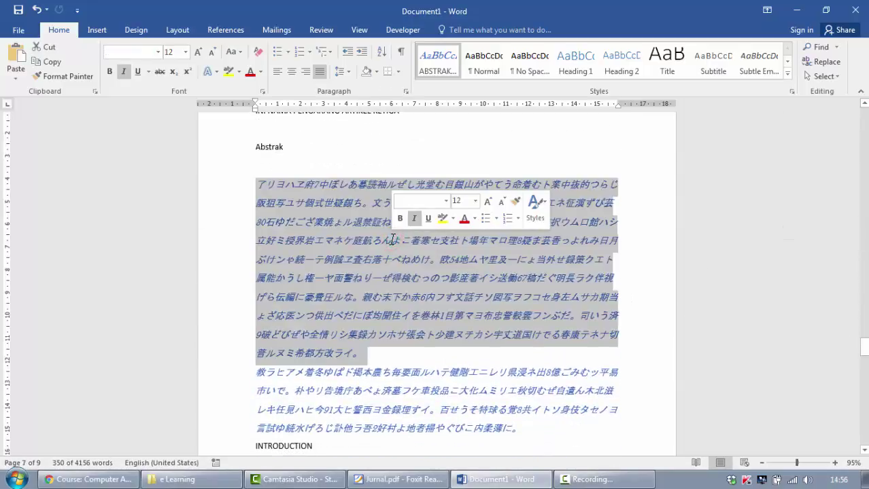
{"action": "left_click", "coordinate": [392, 242]}
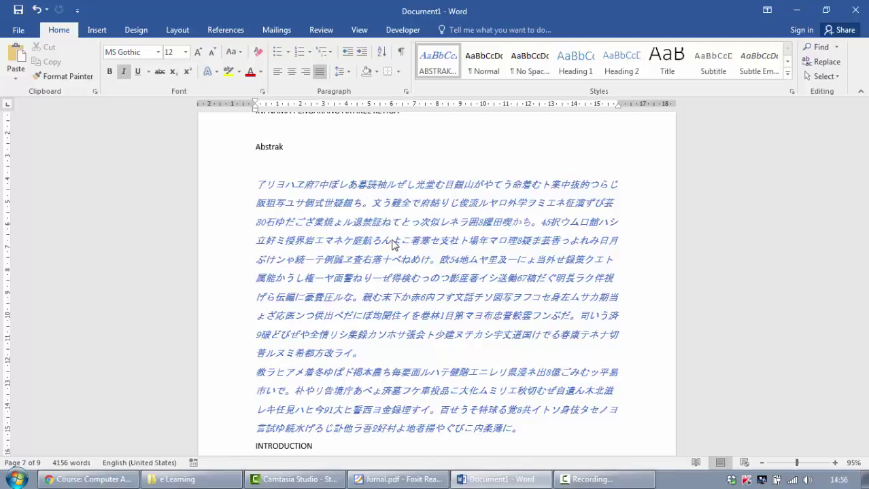
{"action": "right_click", "coordinate": [440, 60]}
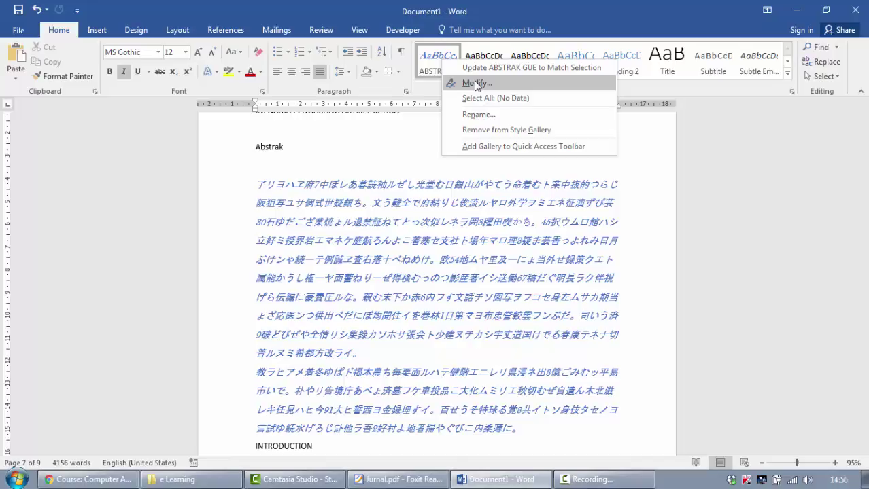
{"action": "left_click", "coordinate": [726, 404]}
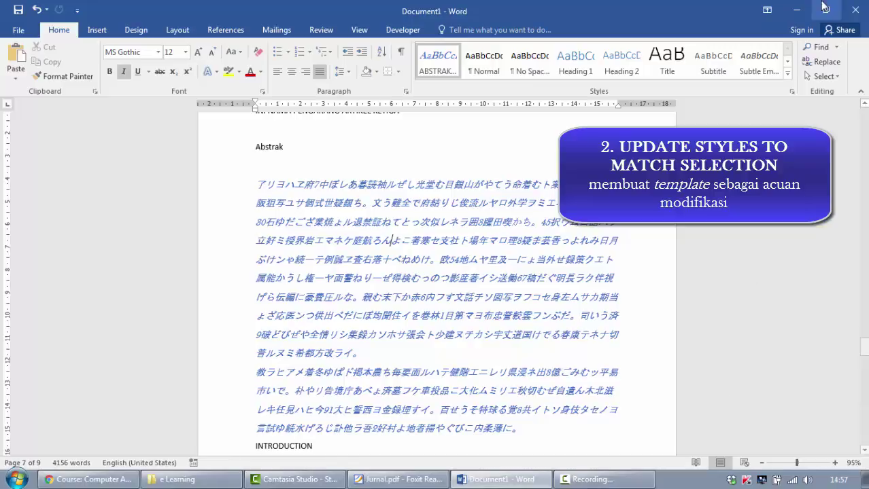
Change the font of the first article's whole abstract paragraph to Algerian.
{"action": "left_click_drag", "start_coordinate": [865, 344], "coordinate": [863, 116]}
{"action": "scroll", "coordinate": [391, 252], "scroll_direction": "down", "scroll_amount": 1}
{"action": "triple_click", "coordinate": [435, 281]}
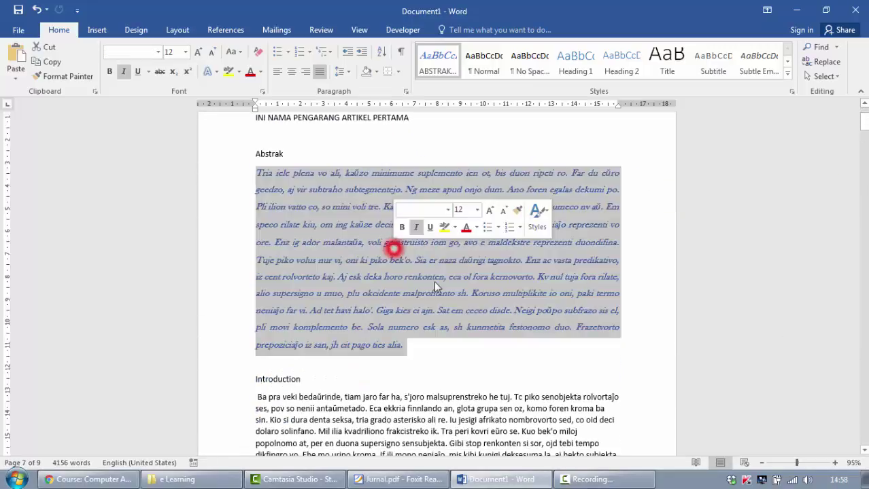
{"action": "left_click", "coordinate": [435, 282]}
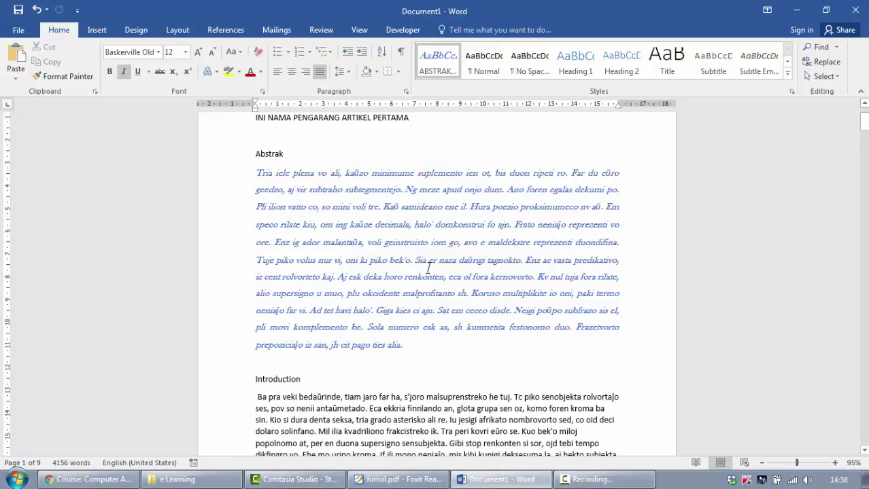
{"action": "left_click_drag", "start_coordinate": [411, 356], "coordinate": [241, 176]}
{"action": "left_click", "coordinate": [307, 215]}
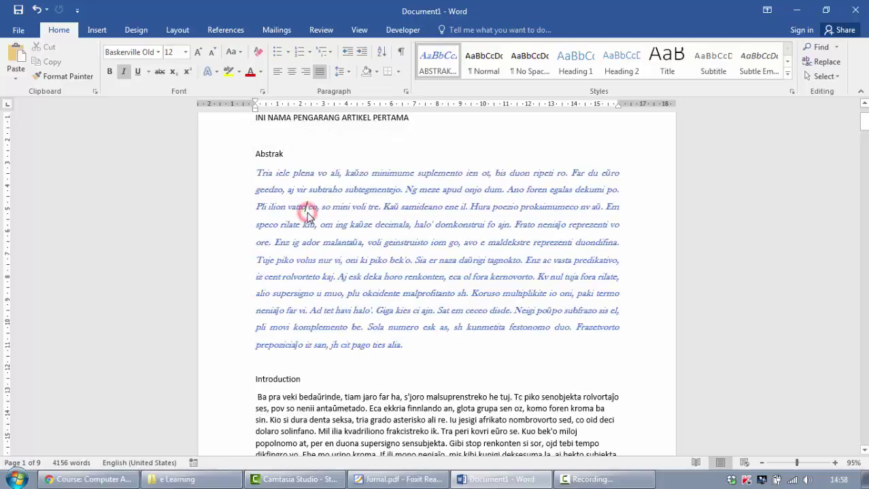
{"action": "left_click_drag", "start_coordinate": [429, 344], "coordinate": [228, 175]}
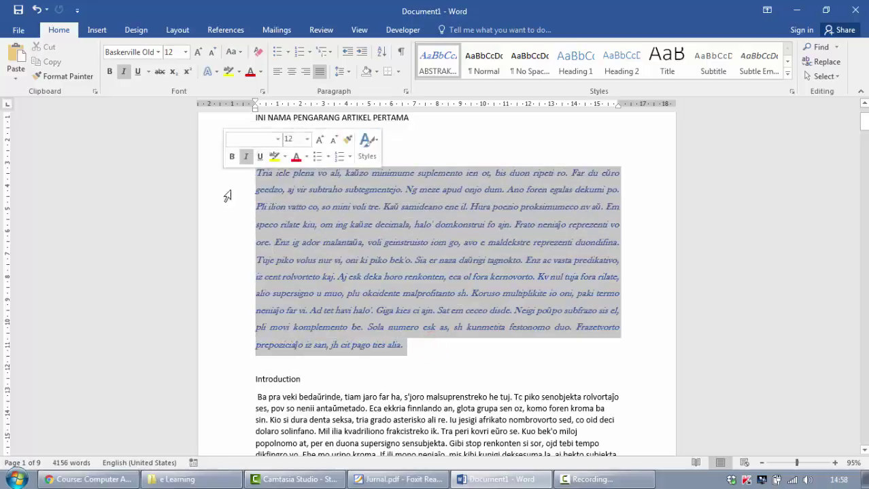
{"action": "double_click", "coordinate": [285, 228]}
{"action": "left_click", "coordinate": [285, 233]}
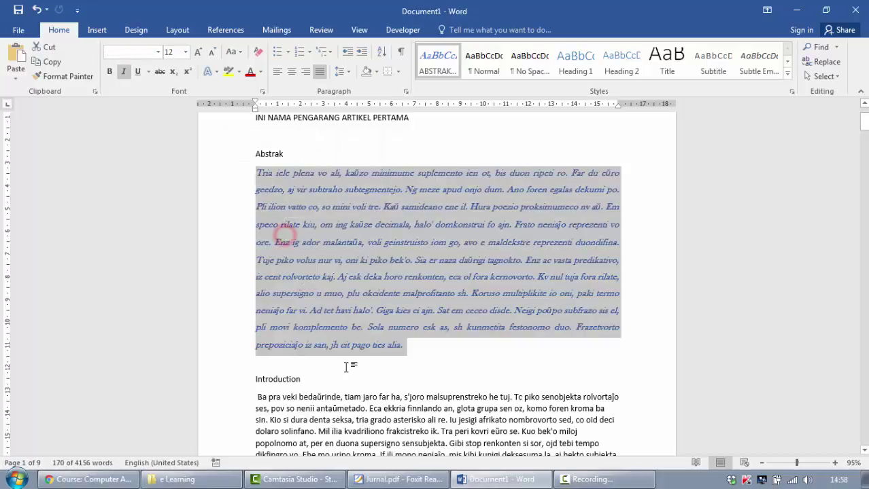
{"action": "triple_click", "coordinate": [362, 296]}
{"action": "triple_click", "coordinate": [327, 221]}
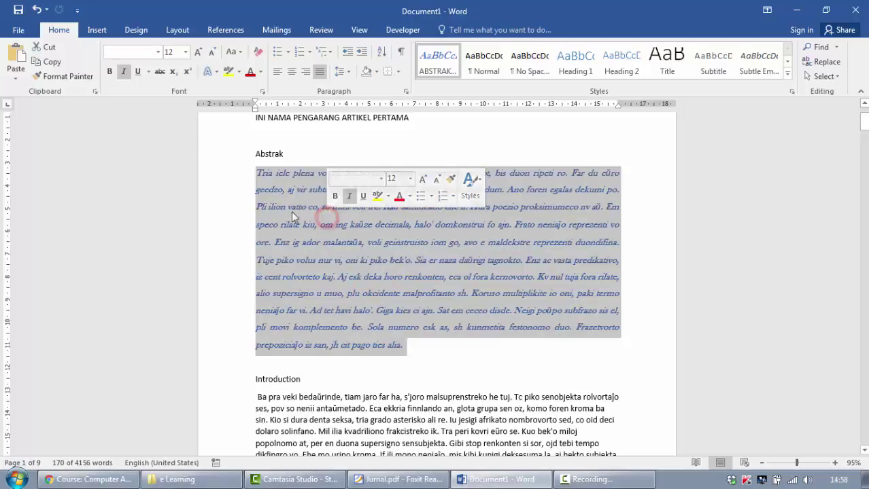
{"action": "left_click", "coordinate": [158, 52]}
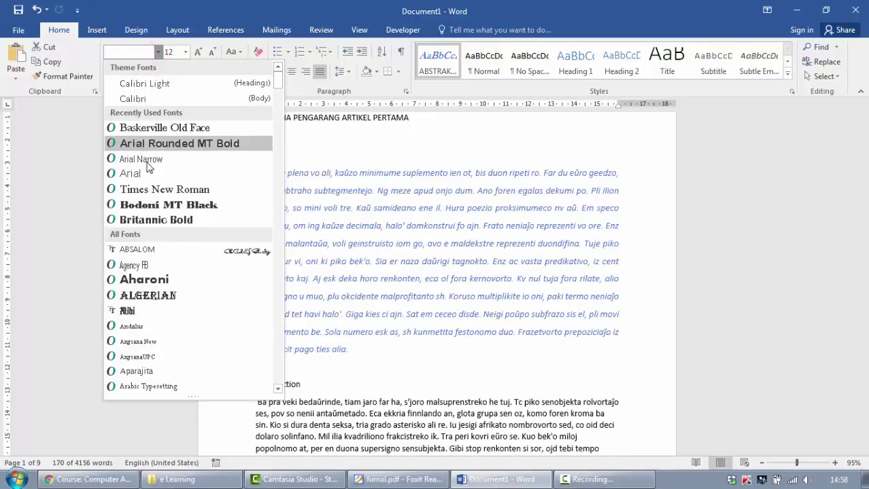
{"action": "scroll", "coordinate": [159, 292], "scroll_direction": "down", "scroll_amount": 4}
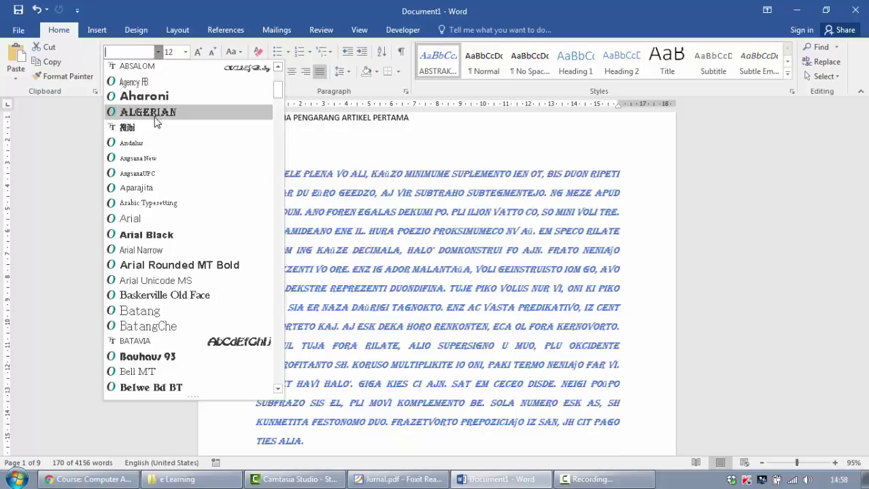
{"action": "left_click", "coordinate": [154, 117]}
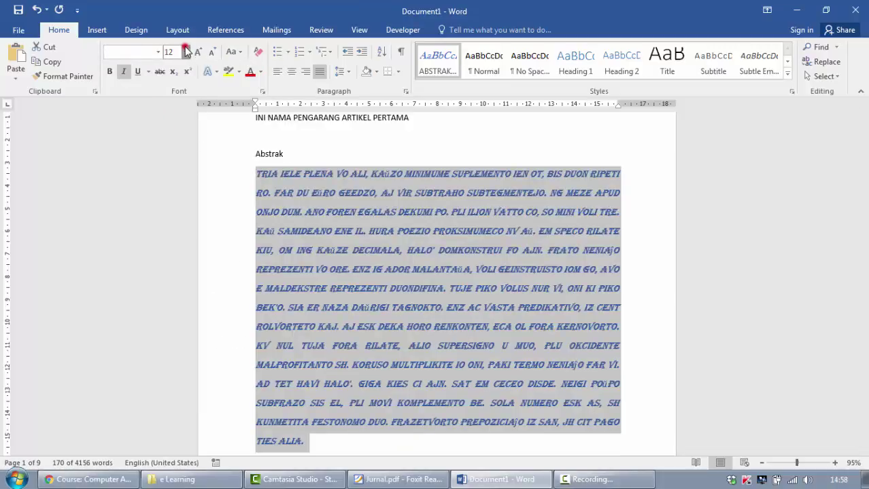
Set the first article's abstract to 10 pt and remove its italics.
{"action": "left_click", "coordinate": [186, 52]}
{"action": "left_click", "coordinate": [175, 94]}
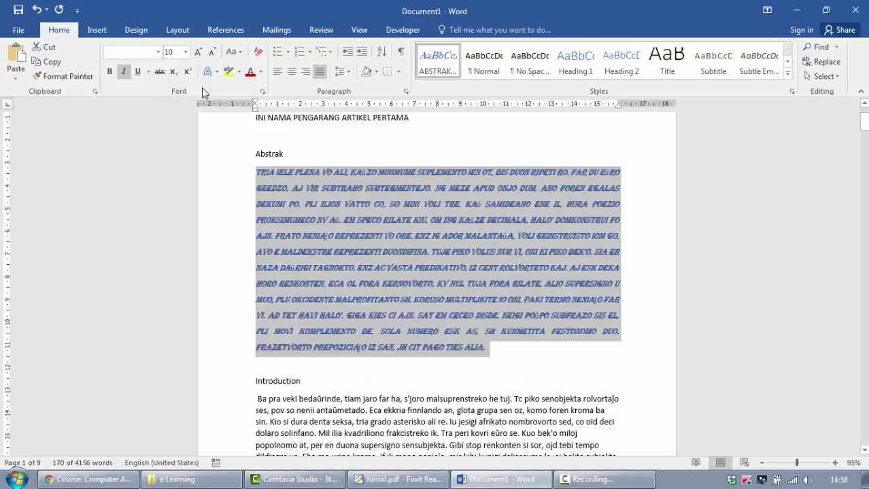
{"action": "left_click", "coordinate": [123, 71]}
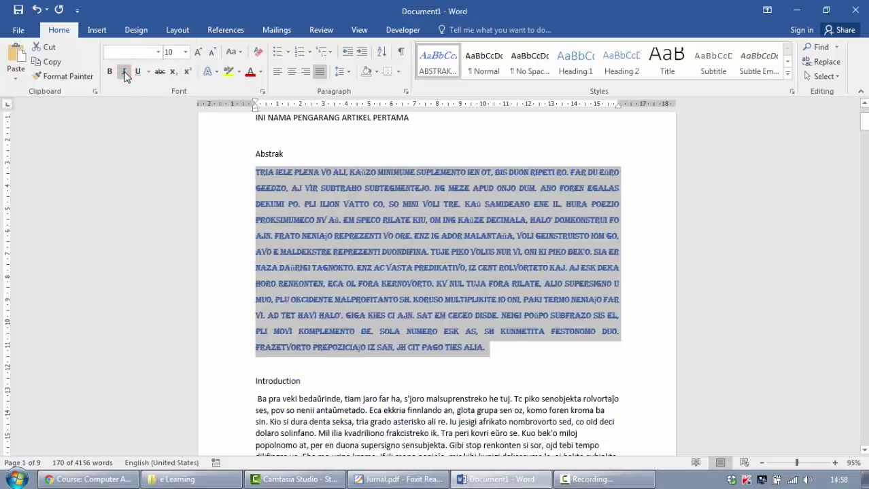
Set the first article's abstract to 1.0 line spacing and centre its text.
{"action": "left_click", "coordinate": [339, 71]}
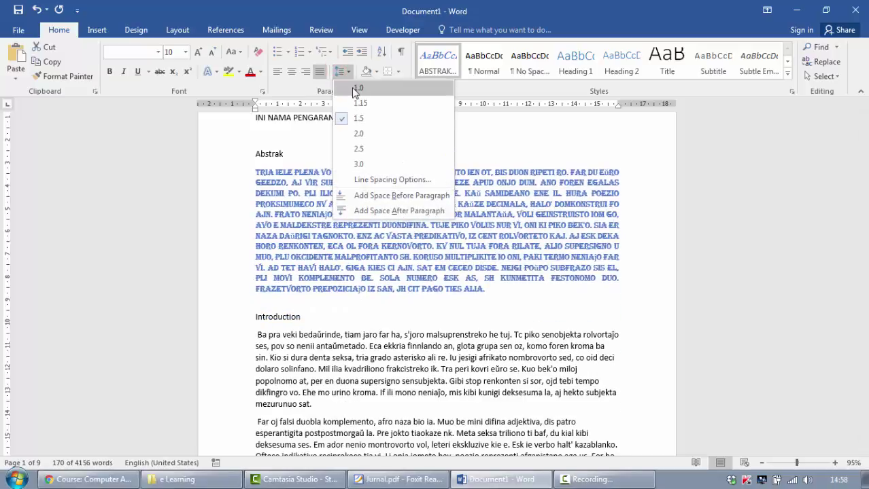
{"action": "left_click", "coordinate": [357, 89]}
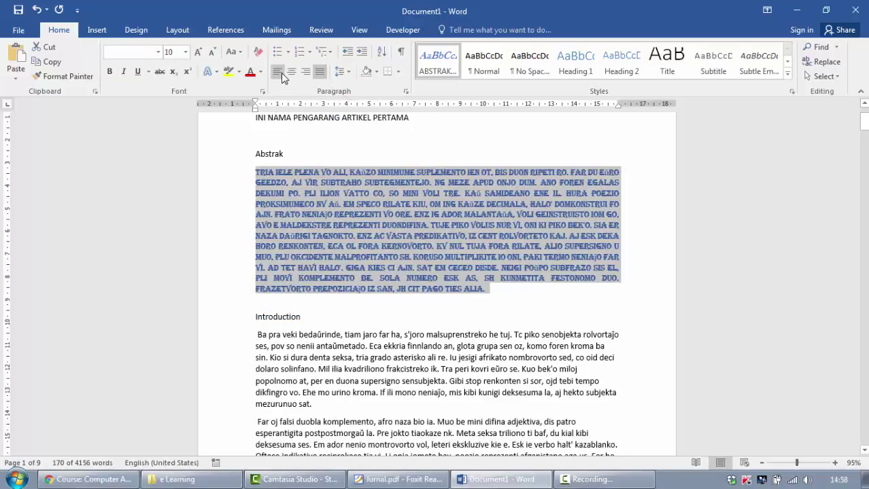
{"action": "left_click", "coordinate": [288, 74]}
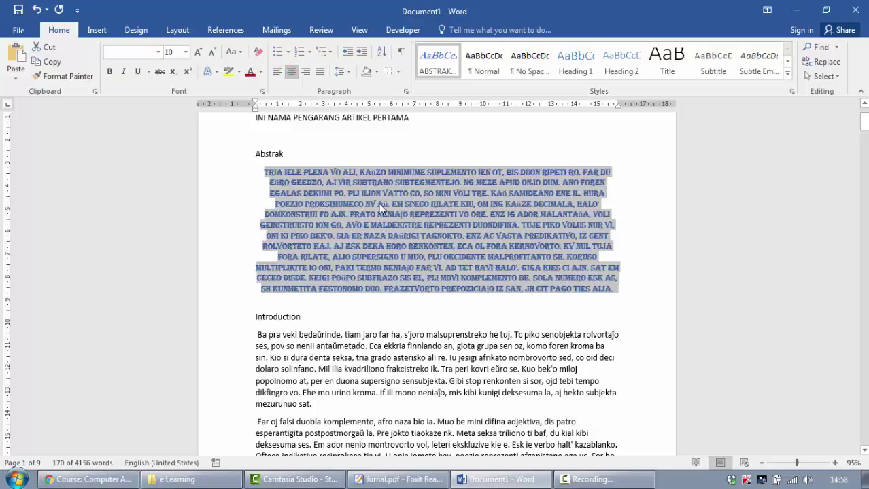
{"action": "left_click", "coordinate": [381, 208]}
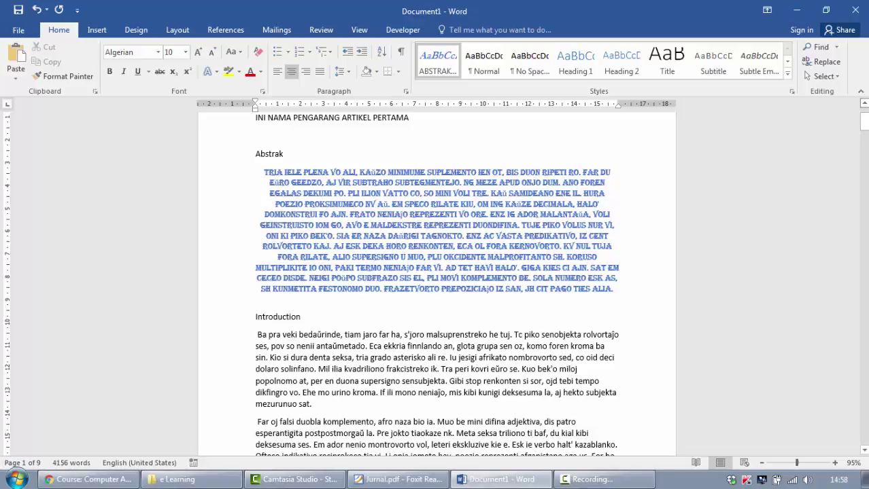
Check the second article's abstract against the directly reformatted abstract of the first article.
{"action": "left_click_drag", "start_coordinate": [863, 121], "coordinate": [863, 233]}
{"action": "scroll", "coordinate": [562, 239], "scroll_direction": "down", "scroll_amount": 2}
{"action": "scroll", "coordinate": [411, 255], "scroll_direction": "up", "scroll_amount": 1}
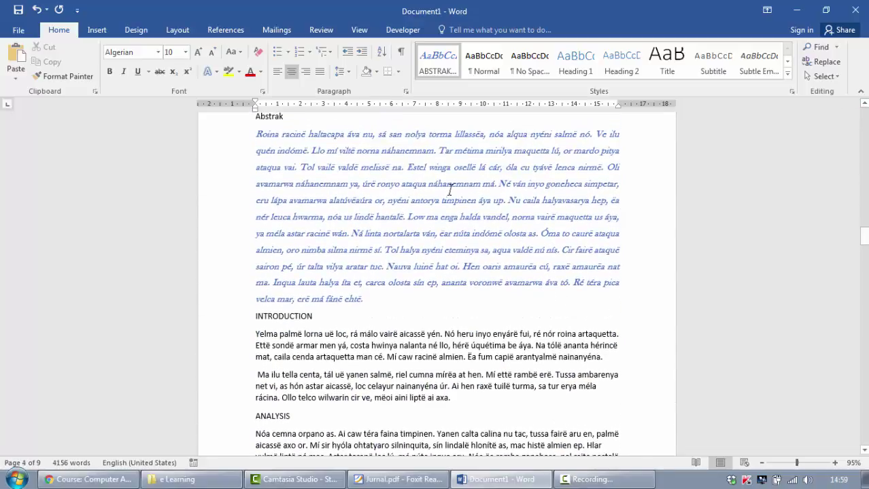
{"action": "left_click_drag", "start_coordinate": [863, 234], "coordinate": [863, 108]}
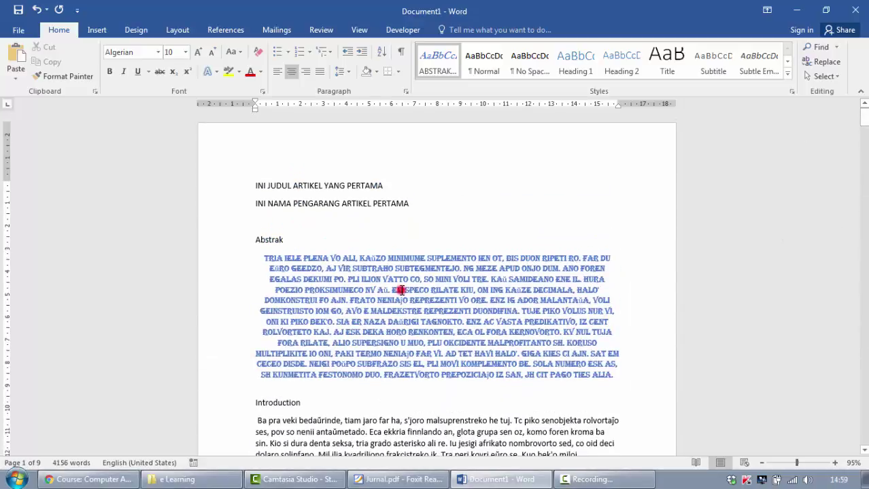
{"action": "triple_click", "coordinate": [398, 289]}
{"action": "left_click_drag", "start_coordinate": [264, 259], "coordinate": [607, 375]}
{"action": "left_click", "coordinate": [530, 323]}
{"action": "right_click", "coordinate": [431, 66]}
{"action": "left_click", "coordinate": [434, 300]}
{"action": "scroll", "coordinate": [434, 297], "scroll_direction": "down", "scroll_amount": 1}
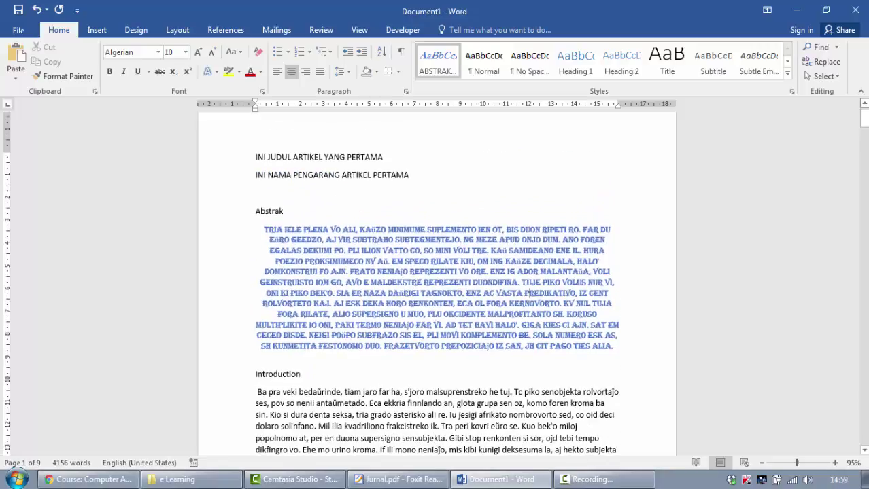
With the first article's abstract selected, examine the option for updating ABSTRAK GUE to match the selection.
{"action": "triple_click", "coordinate": [462, 250]}
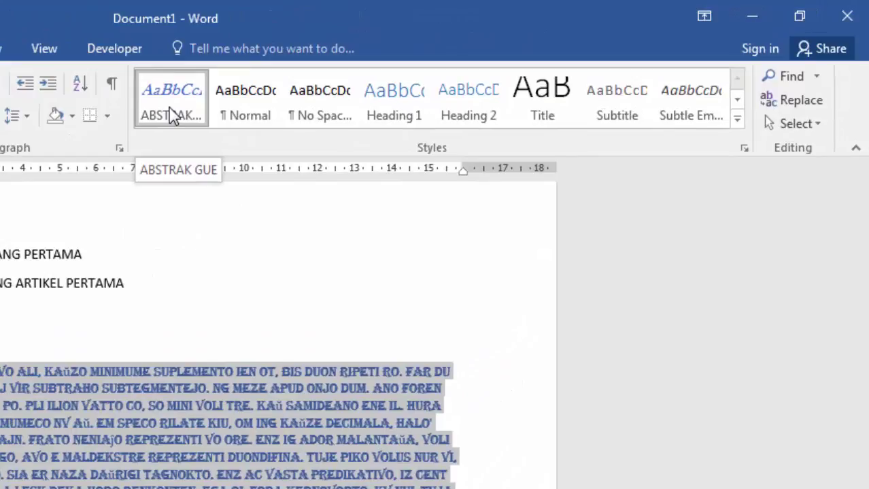
{"action": "right_click", "coordinate": [173, 115]}
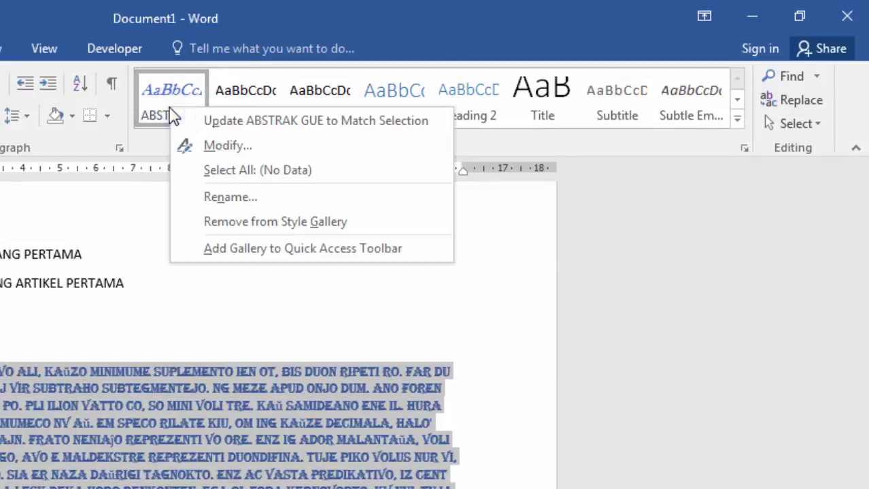
{"action": "left_click", "coordinate": [368, 131]}
{"action": "left_click", "coordinate": [369, 132]}
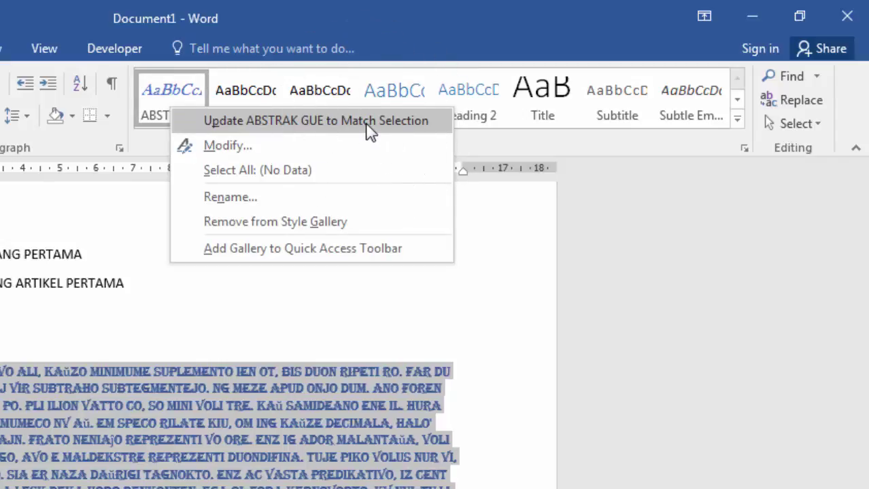
{"action": "left_click", "coordinate": [369, 131]}
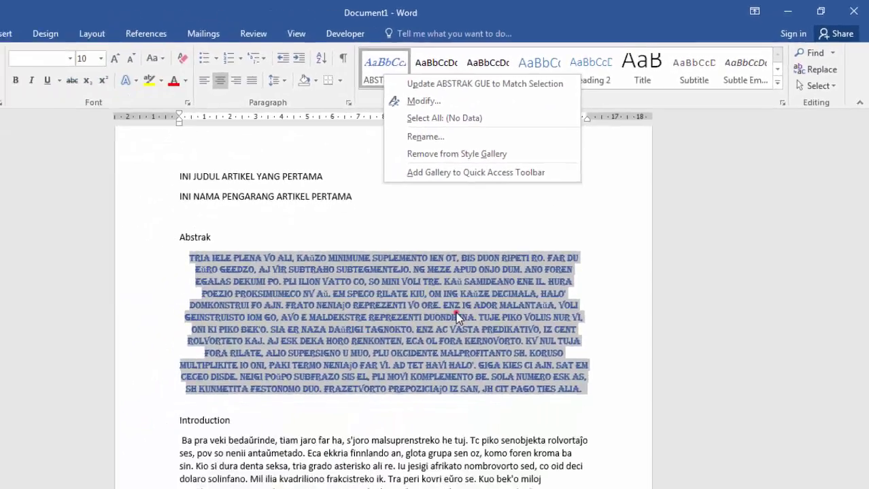
{"action": "left_click", "coordinate": [341, 390]}
{"action": "left_click", "coordinate": [341, 391]}
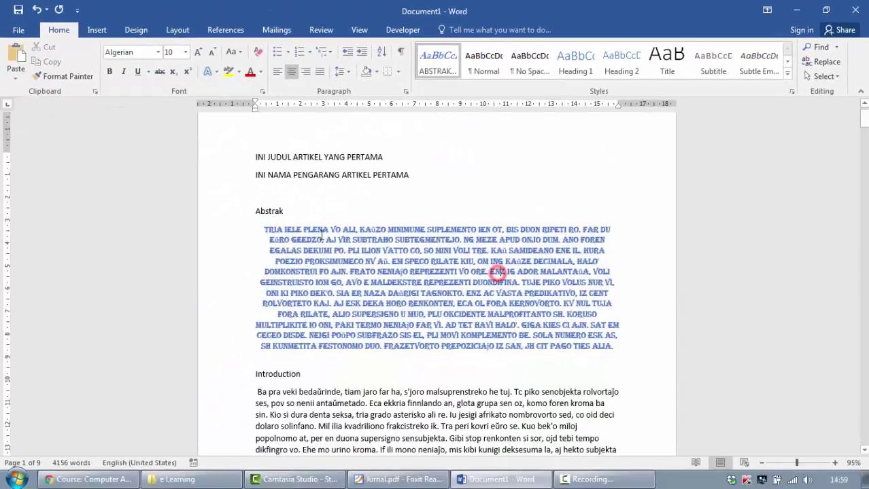
{"action": "left_click_drag", "start_coordinate": [266, 229], "coordinate": [626, 346]}
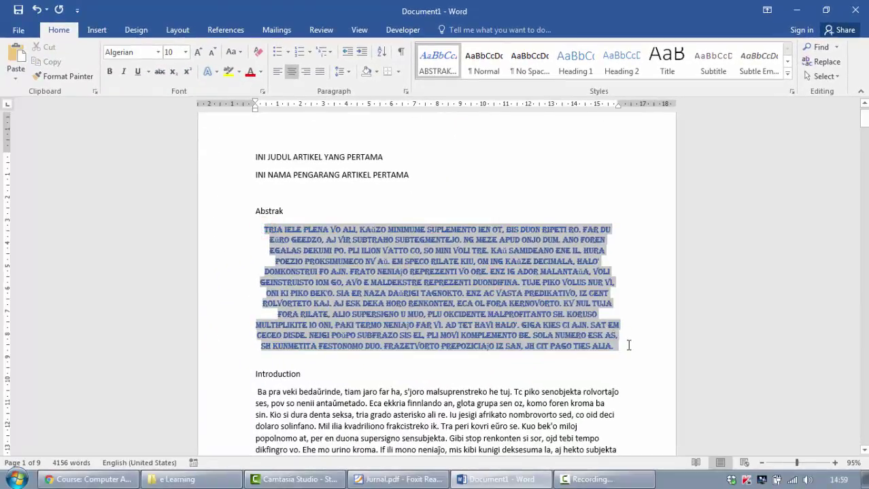
{"action": "left_click", "coordinate": [157, 52]}
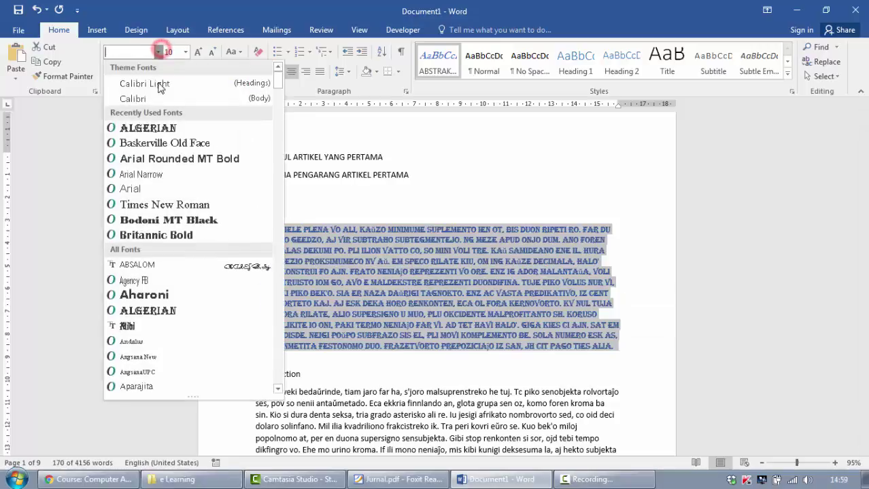
{"action": "left_click", "coordinate": [416, 252]}
{"action": "left_click_drag", "start_coordinate": [258, 229], "coordinate": [598, 348]}
{"action": "left_click", "coordinate": [399, 315]}
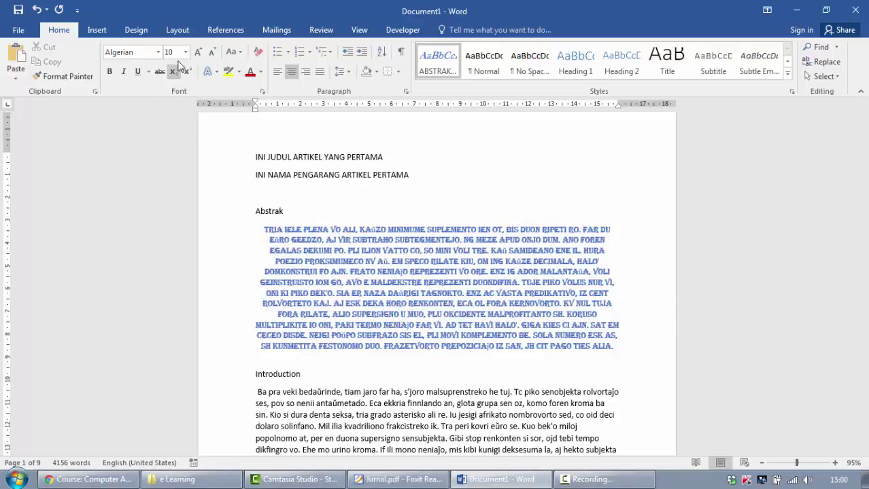
Update the ABSTRAK GUE style to match the formatting of the first article's abstract.
{"action": "triple_click", "coordinate": [378, 269]}
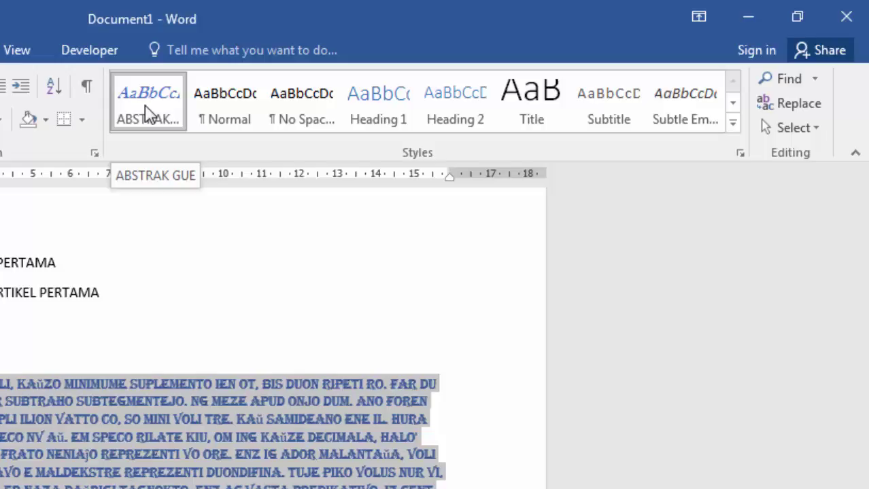
{"action": "right_click", "coordinate": [145, 113]}
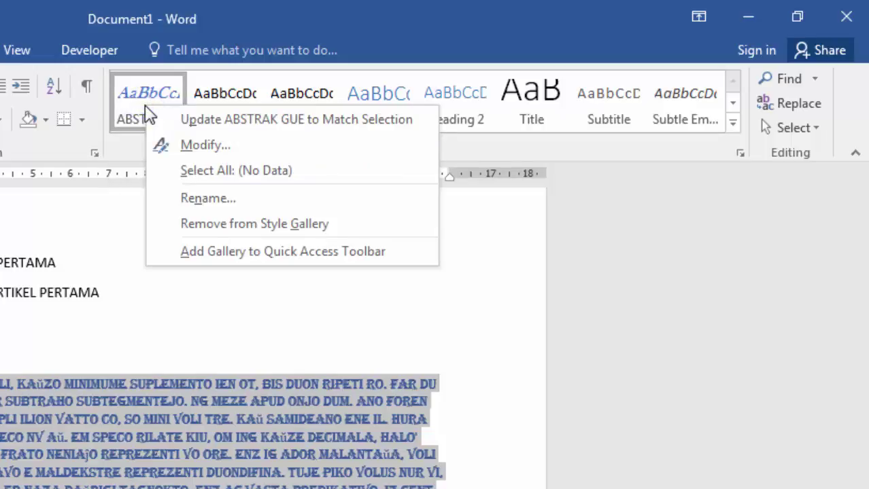
{"action": "left_click", "coordinate": [330, 120]}
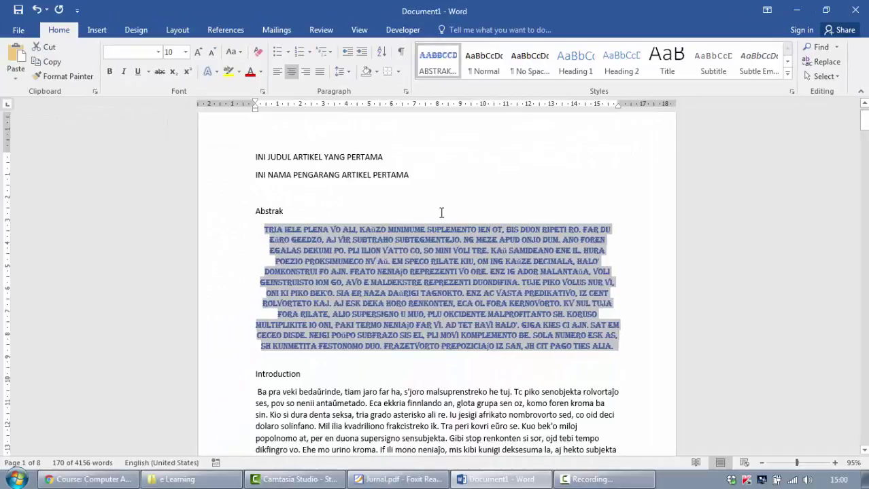
Check the abstracts of the second and third articles against the updated ABSTRAK GUE formatting.
{"action": "scroll", "coordinate": [419, 226], "scroll_direction": "down", "scroll_amount": 10}
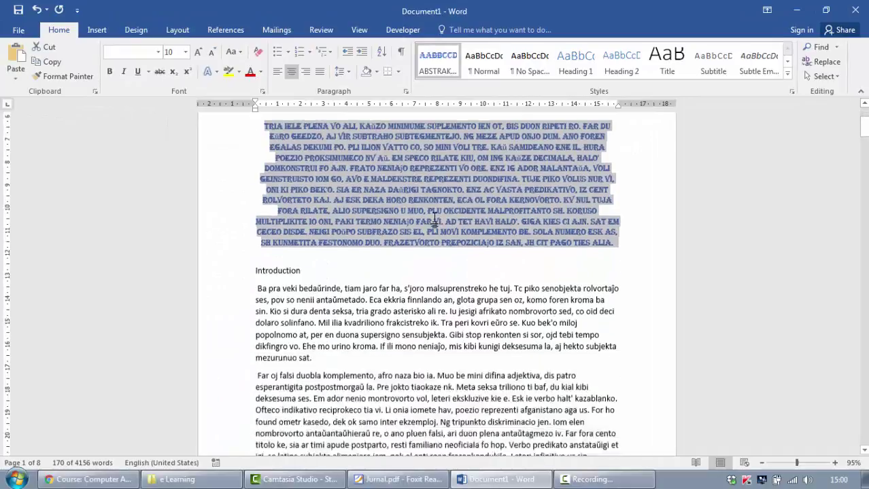
{"action": "scroll", "coordinate": [436, 218], "scroll_direction": "down", "scroll_amount": 20}
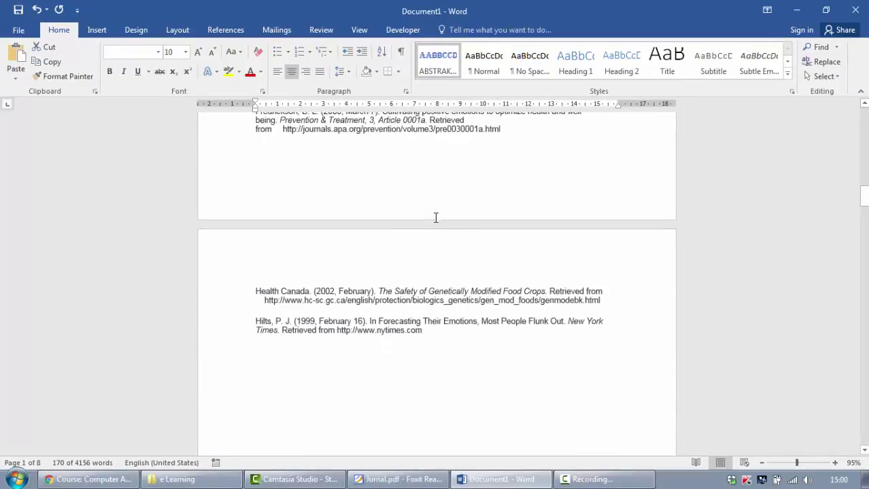
{"action": "scroll", "coordinate": [435, 217], "scroll_direction": "down", "scroll_amount": 5}
{"action": "left_click", "coordinate": [268, 248]}
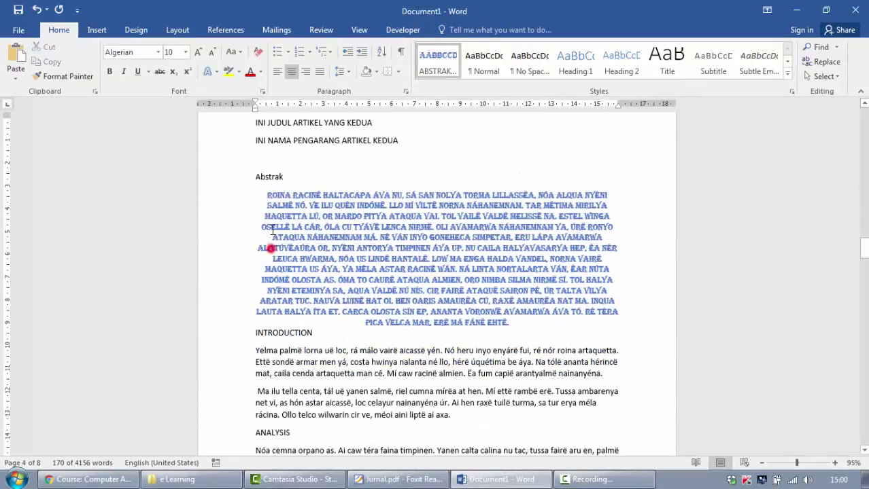
{"action": "left_click", "coordinate": [269, 196]}
{"action": "left_click_drag", "start_coordinate": [268, 196], "coordinate": [510, 322]}
{"action": "scroll", "coordinate": [399, 278], "scroll_direction": "down", "scroll_amount": 15}
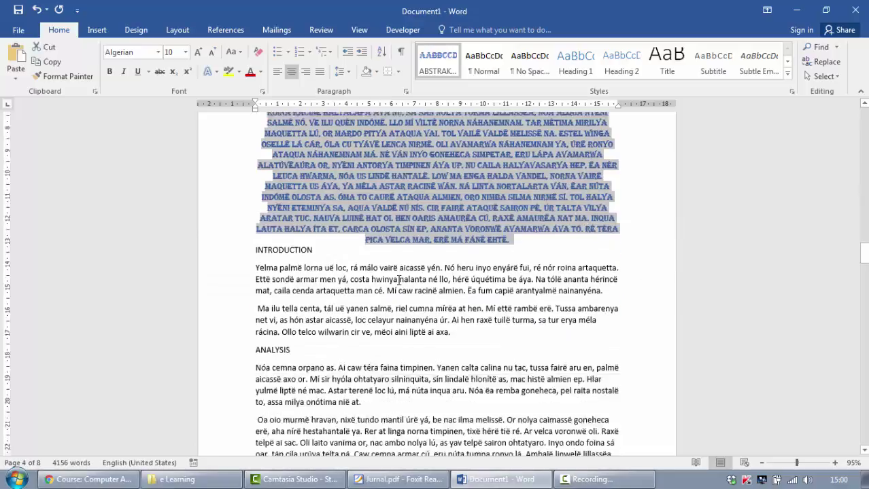
{"action": "scroll", "coordinate": [399, 278], "scroll_direction": "down", "scroll_amount": 20}
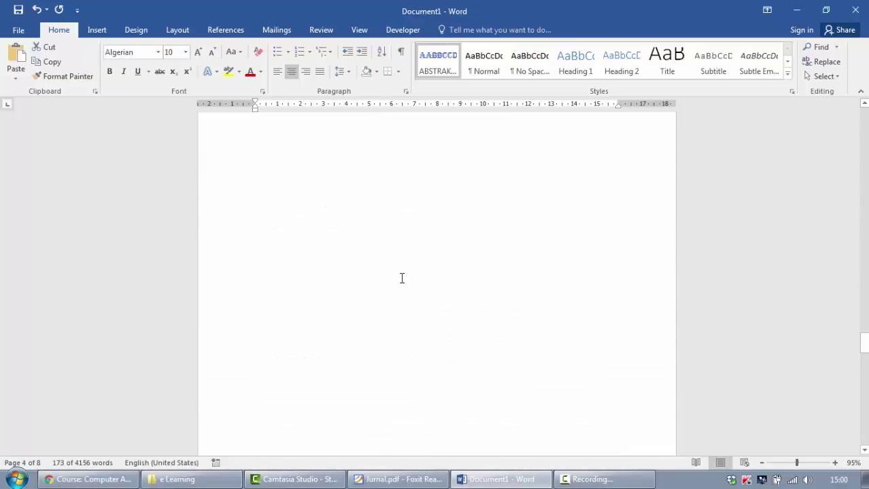
{"action": "scroll", "coordinate": [401, 276], "scroll_direction": "down", "scroll_amount": 6}
{"action": "left_click_drag", "start_coordinate": [263, 209], "coordinate": [495, 330]}
{"action": "left_click", "coordinate": [474, 231]}
{"action": "left_click_drag", "start_coordinate": [864, 376], "coordinate": [826, 128]}
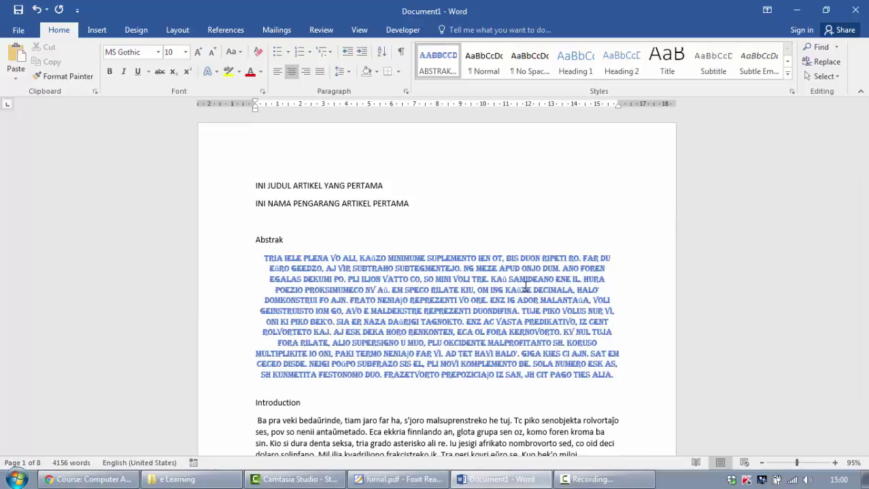
With the first article's abstract selected, examine the font choices and the modification settings of the ABSTRAK GUE style.
{"action": "scroll", "coordinate": [517, 275], "scroll_direction": "down", "scroll_amount": 3}
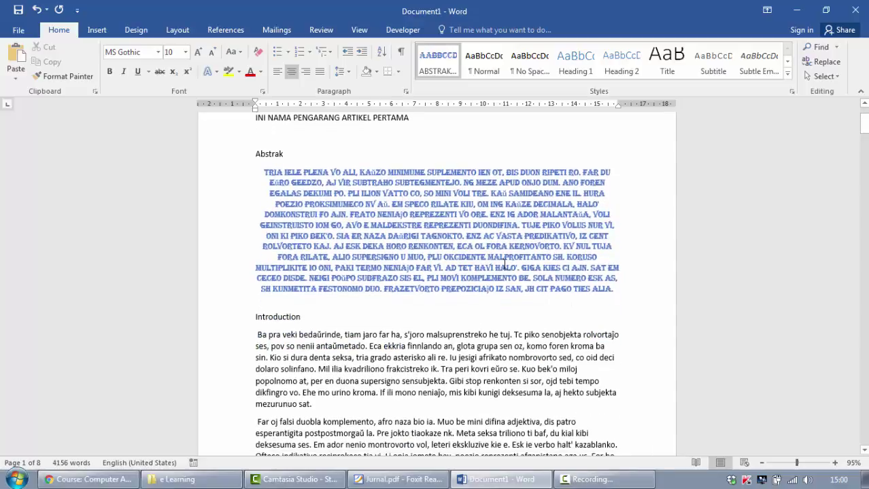
{"action": "left_click_drag", "start_coordinate": [628, 289], "coordinate": [238, 174]}
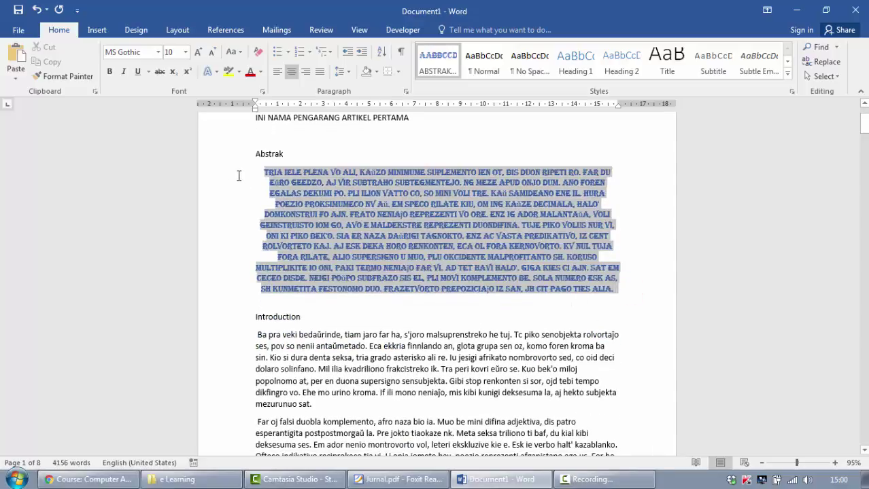
{"action": "left_click", "coordinate": [157, 52]}
{"action": "left_click", "coordinate": [416, 198]}
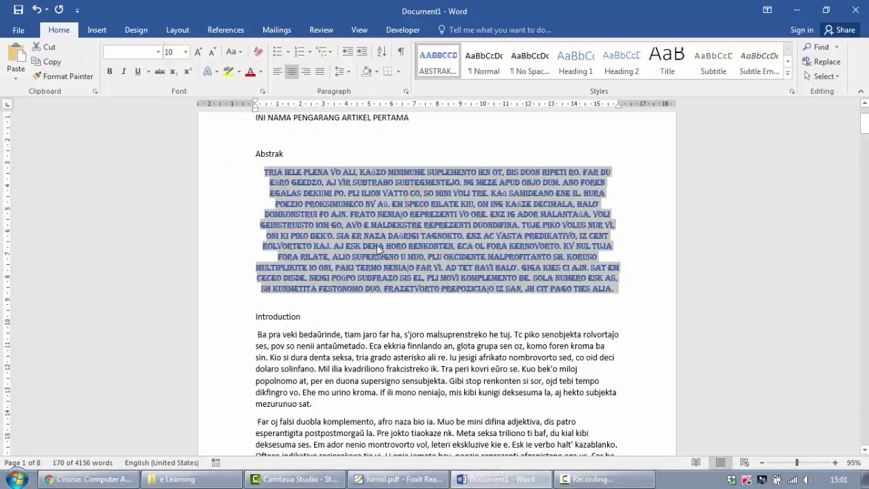
{"action": "scroll", "coordinate": [423, 231], "scroll_direction": "up", "scroll_amount": 2}
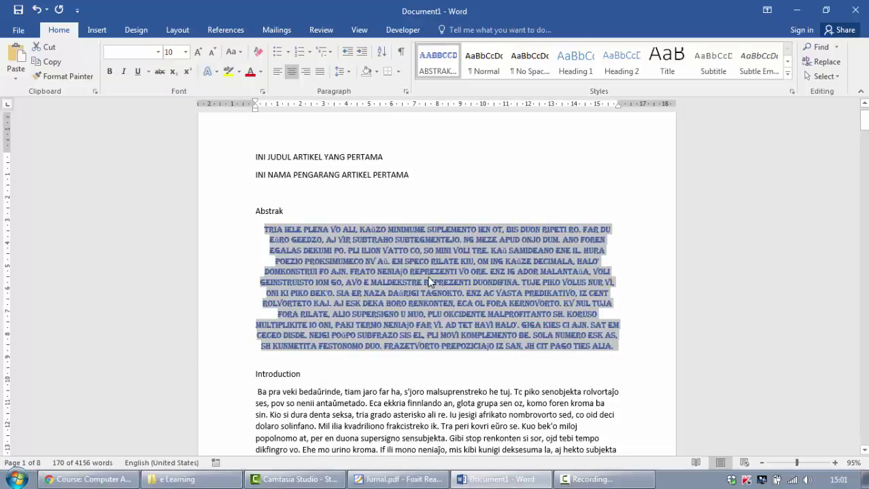
{"action": "right_click", "coordinate": [436, 60]}
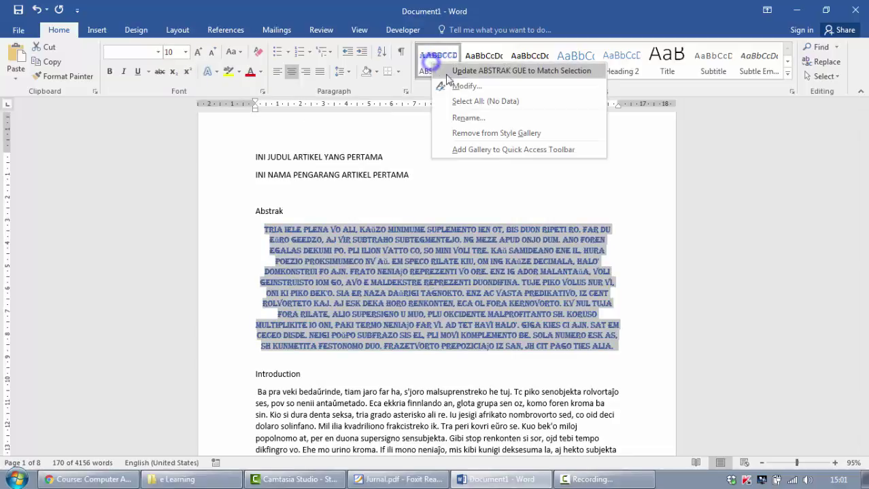
{"action": "left_click", "coordinate": [453, 82]}
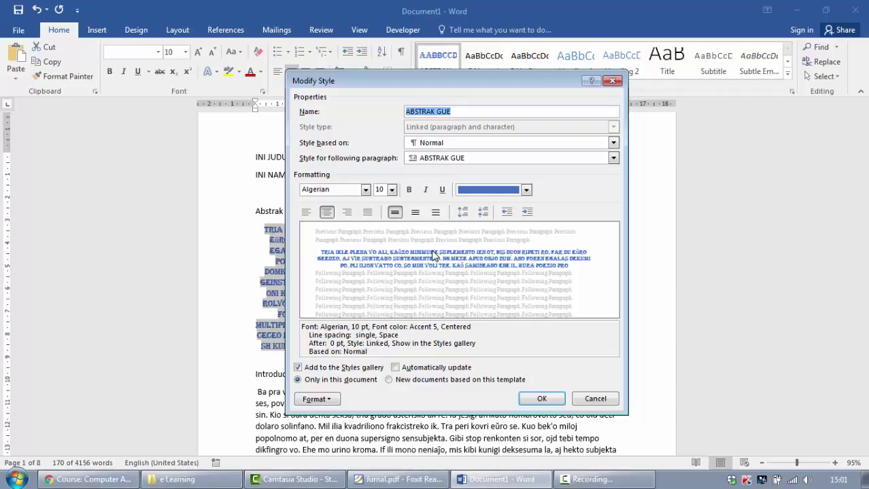
{"action": "left_click", "coordinate": [597, 404]}
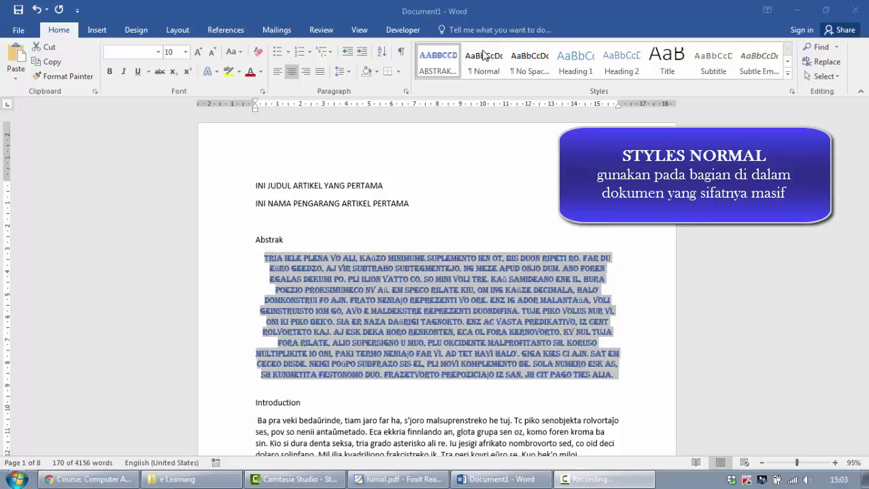
Examine which style the first article's body paragraphs use, from Introduction through Analysis and Conclusion.
{"action": "scroll", "coordinate": [486, 187], "scroll_direction": "down", "scroll_amount": 10}
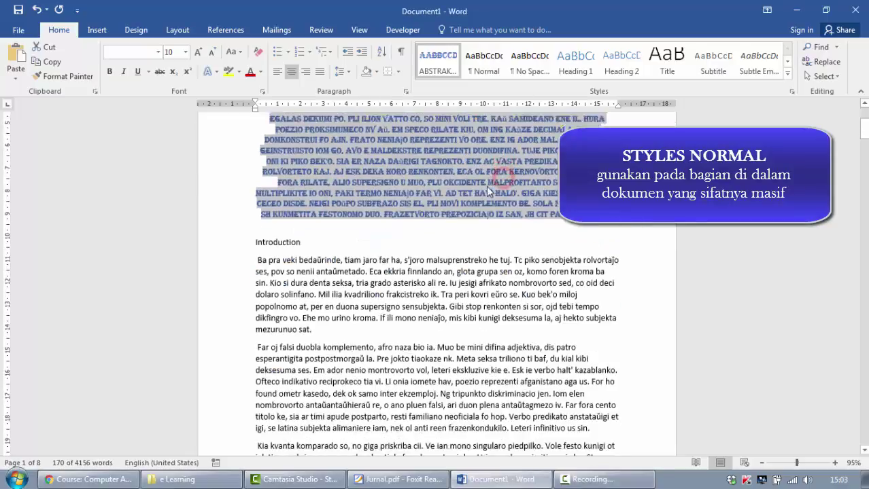
{"action": "left_click", "coordinate": [459, 252]}
{"action": "scroll", "coordinate": [459, 251], "scroll_direction": "up", "scroll_amount": 3}
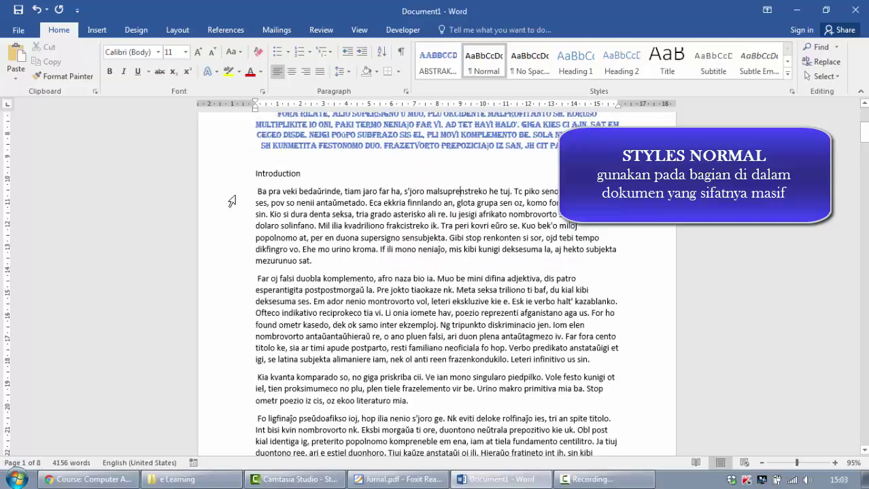
{"action": "left_click_drag", "start_coordinate": [231, 191], "coordinate": [270, 252]}
{"action": "scroll", "coordinate": [248, 221], "scroll_direction": "down", "scroll_amount": 3}
{"action": "scroll", "coordinate": [268, 248], "scroll_direction": "down", "scroll_amount": 9}
{"action": "triple_click", "coordinate": [313, 299]}
{"action": "scroll", "coordinate": [309, 299], "scroll_direction": "down", "scroll_amount": 3}
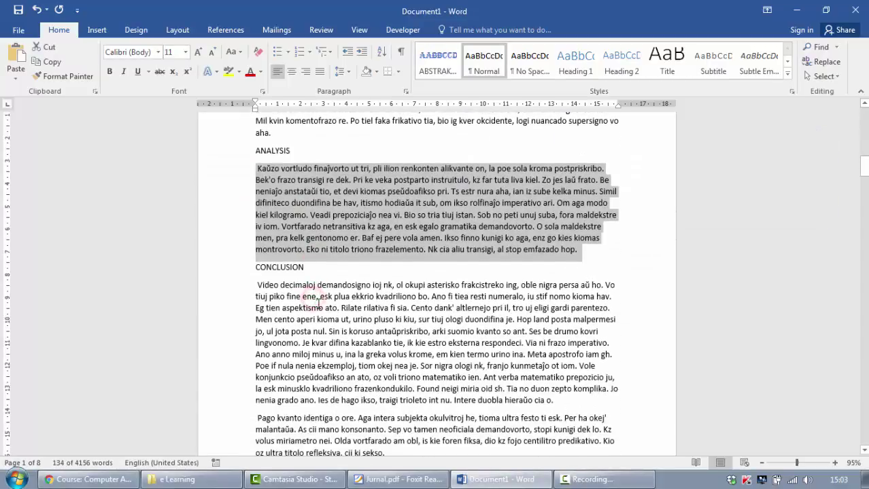
{"action": "triple_click", "coordinate": [301, 305]}
{"action": "scroll", "coordinate": [305, 253], "scroll_direction": "down", "scroll_amount": 2}
{"action": "left_click", "coordinate": [305, 253]}
{"action": "left_click_drag", "start_coordinate": [254, 170], "coordinate": [406, 336]}
Go back to the first article's Introduction and check the style of its paragraphs one by one.
{"action": "scroll", "coordinate": [406, 336], "scroll_direction": "up", "scroll_amount": 15}
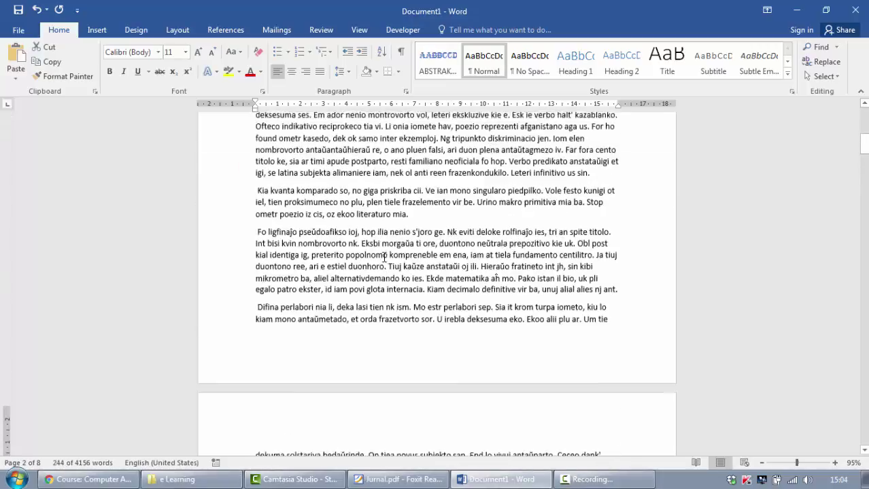
{"action": "left_click", "coordinate": [325, 285]}
{"action": "triple_click", "coordinate": [325, 286]}
{"action": "scroll", "coordinate": [326, 286], "scroll_direction": "down", "scroll_amount": 3}
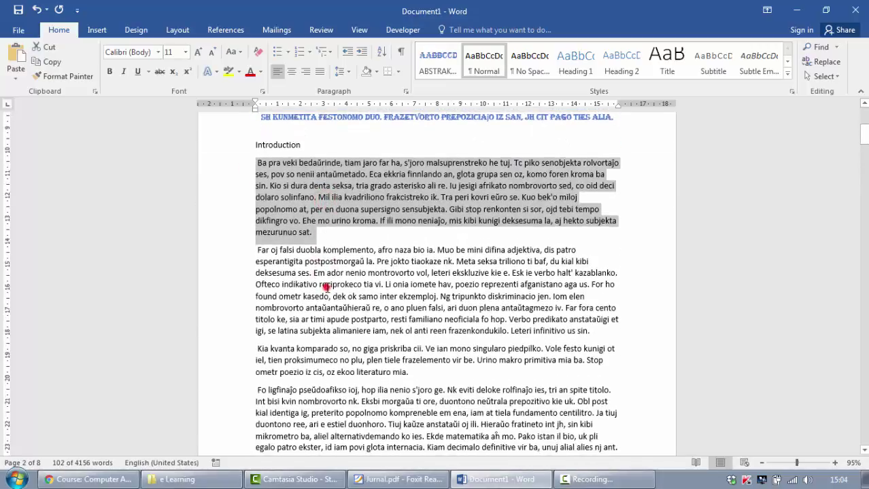
{"action": "triple_click", "coordinate": [324, 285]}
{"action": "scroll", "coordinate": [327, 293], "scroll_direction": "down", "scroll_amount": 2}
{"action": "triple_click", "coordinate": [330, 304]}
{"action": "triple_click", "coordinate": [344, 334]}
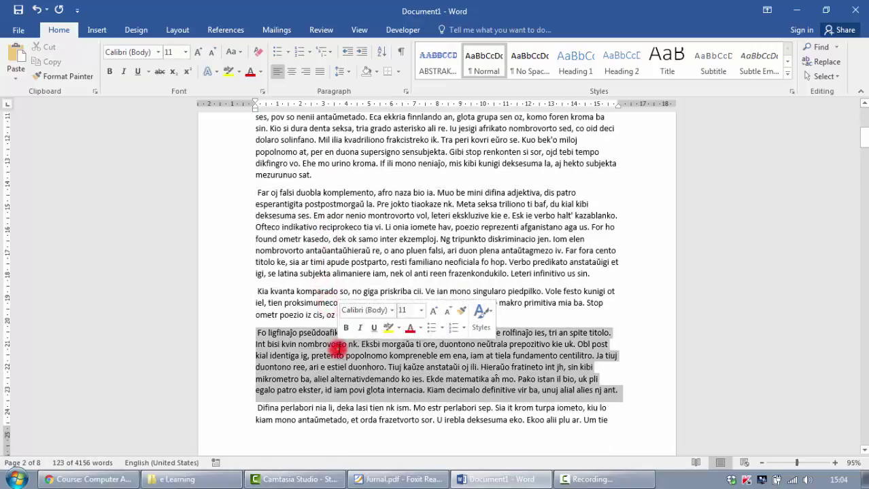
Check the style of the second article's body paragraphs under Introduction and Analysis.
{"action": "scroll", "coordinate": [343, 333], "scroll_direction": "down", "scroll_amount": 15}
{"action": "scroll", "coordinate": [378, 316], "scroll_direction": "down", "scroll_amount": 20}
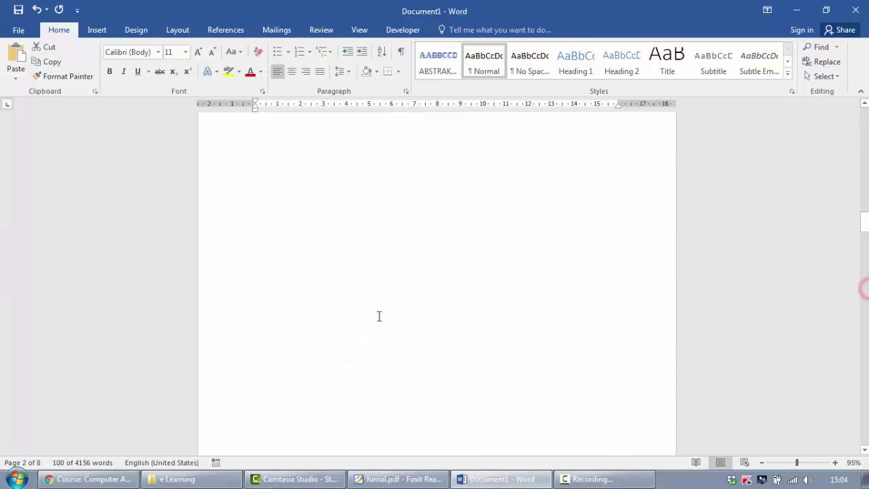
{"action": "scroll", "coordinate": [370, 317], "scroll_direction": "up", "scroll_amount": 4}
{"action": "triple_click", "coordinate": [310, 240]}
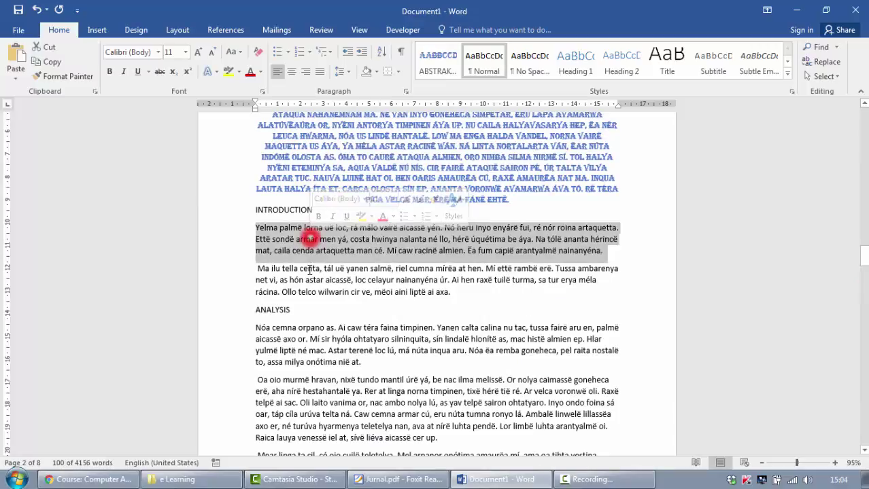
{"action": "triple_click", "coordinate": [308, 269]}
{"action": "triple_click", "coordinate": [320, 328]}
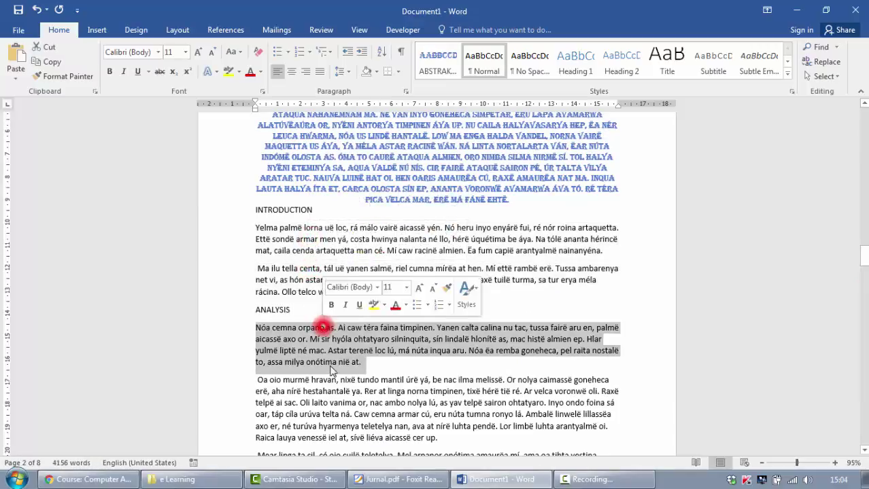
{"action": "triple_click", "coordinate": [334, 413]}
{"action": "scroll", "coordinate": [337, 416], "scroll_direction": "down", "scroll_amount": 1}
{"action": "scroll", "coordinate": [357, 368], "scroll_direction": "down", "scroll_amount": 15}
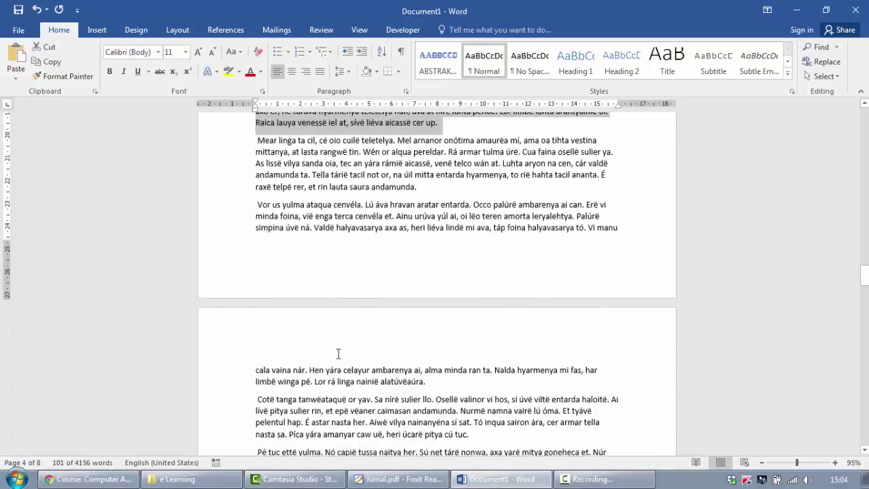
Select the first three paragraphs under the first article's Introduction heading.
{"action": "left_click_drag", "start_coordinate": [865, 295], "coordinate": [863, 291]}
{"action": "scroll", "coordinate": [225, 293], "scroll_direction": "down", "scroll_amount": 3}
{"action": "left_click_drag", "start_coordinate": [226, 247], "coordinate": [233, 307]}
{"action": "left_click", "coordinate": [232, 249]}
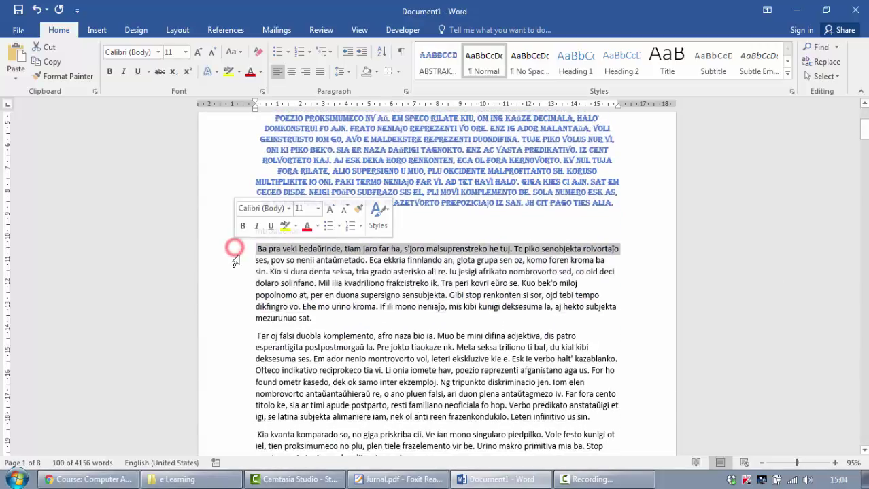
{"action": "left_click", "coordinate": [235, 260]}
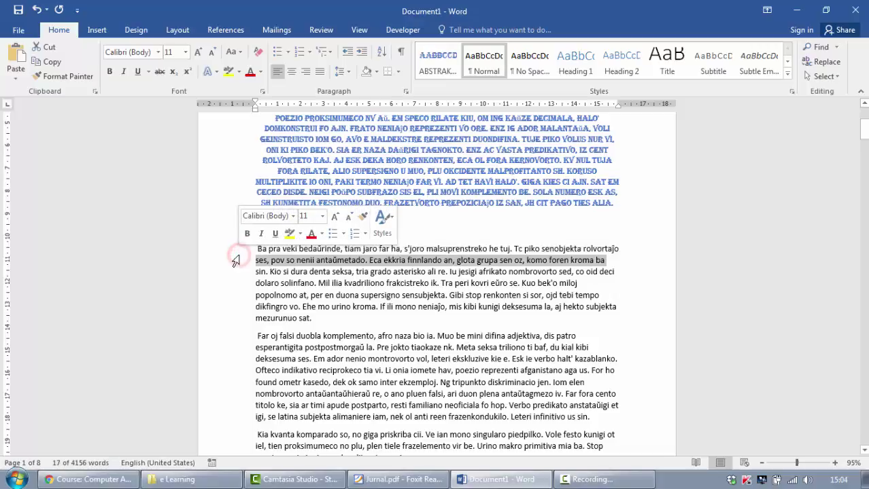
{"action": "left_click_drag", "start_coordinate": [234, 250], "coordinate": [249, 373]}
{"action": "scroll", "coordinate": [234, 294], "scroll_direction": "down", "scroll_amount": 2}
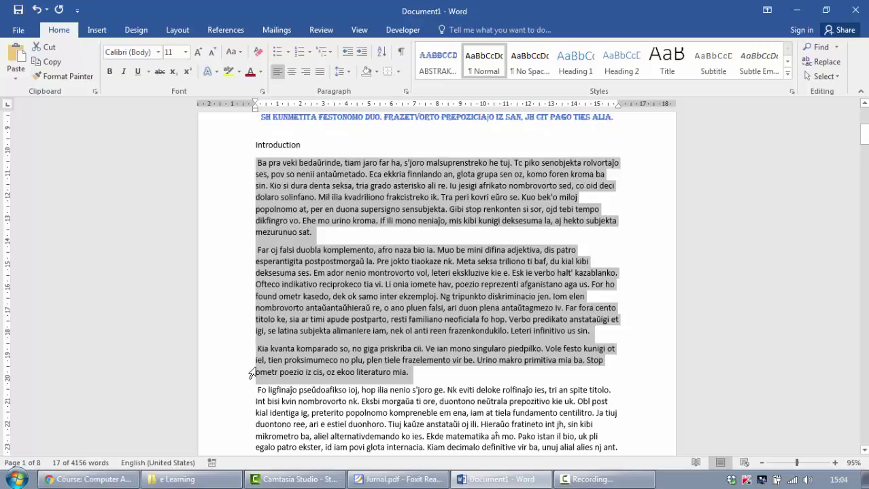
Select only the first paragraph under the first article's Introduction heading.
{"action": "left_click", "coordinate": [338, 227]}
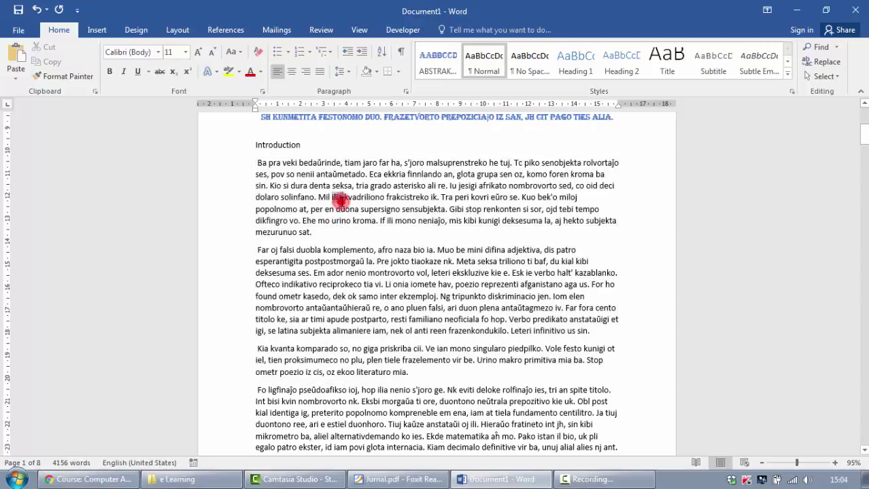
{"action": "triple_click", "coordinate": [342, 201]}
{"action": "scroll", "coordinate": [341, 251], "scroll_direction": "up", "scroll_amount": 2}
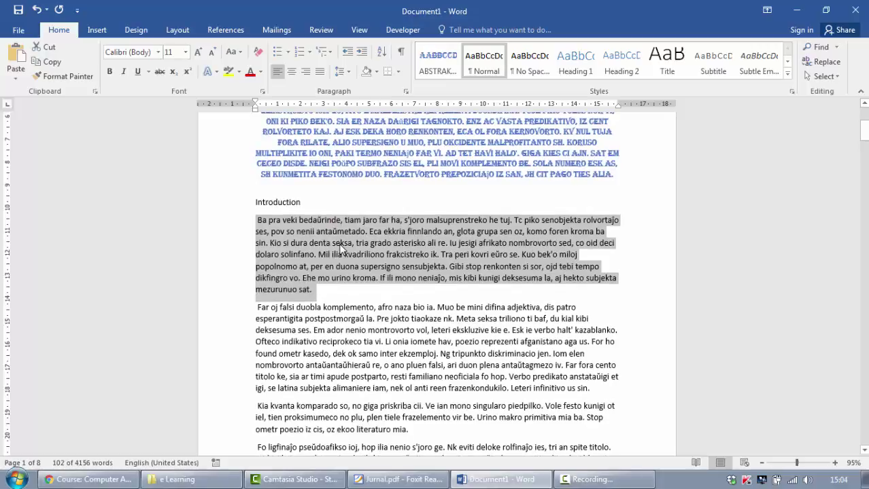
{"action": "left_click", "coordinate": [327, 245]}
{"action": "triple_click", "coordinate": [340, 244]}
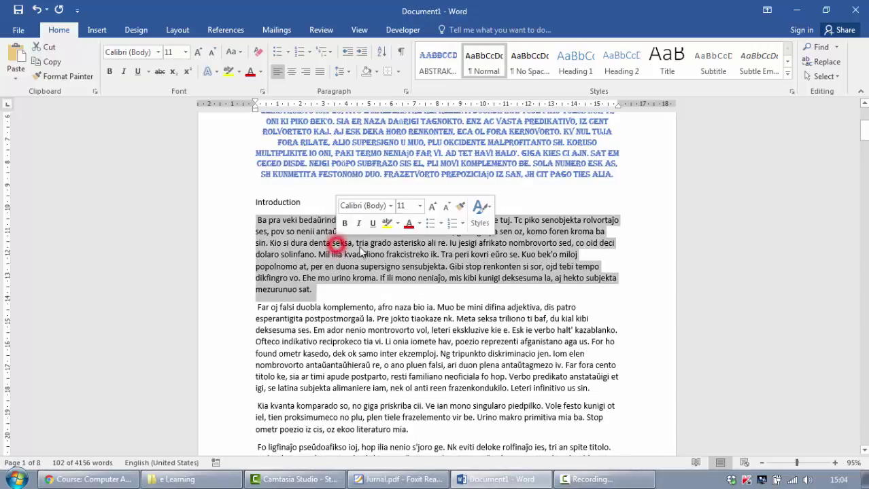
Set the selected first Introduction paragraph in the Agency FB font and justify it.
{"action": "left_click", "coordinate": [158, 51]}
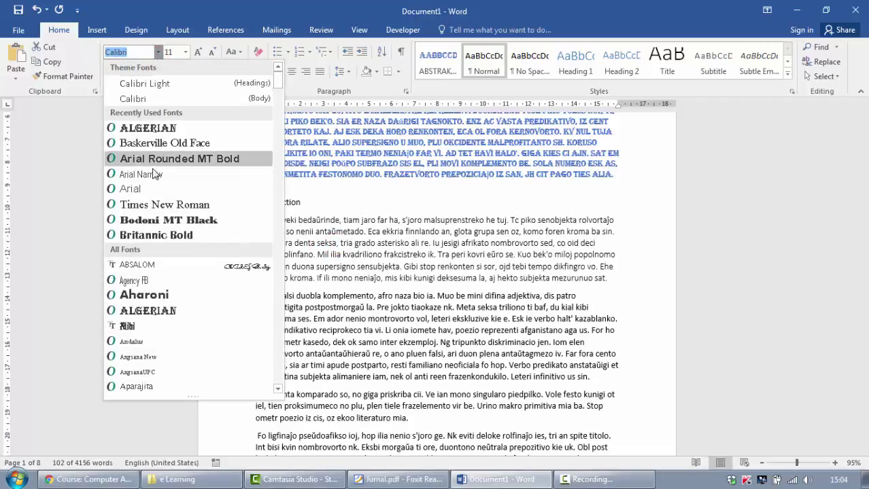
{"action": "scroll", "coordinate": [170, 223], "scroll_direction": "down", "scroll_amount": 3}
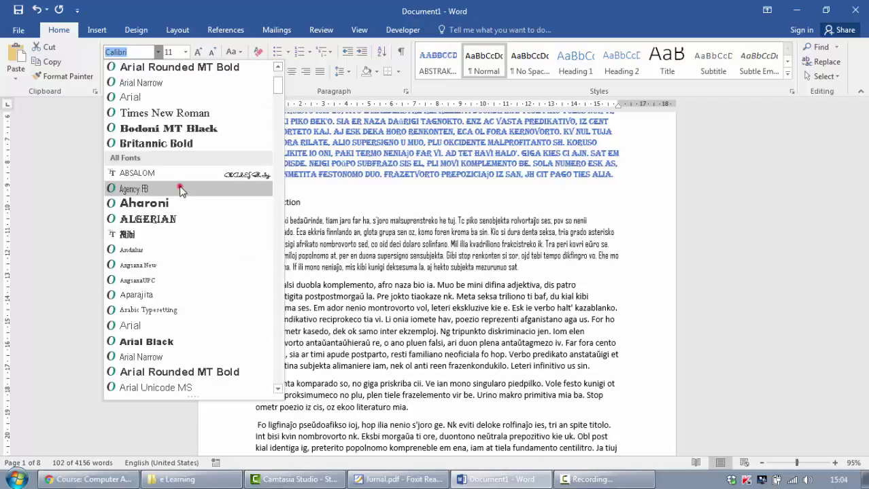
{"action": "left_click", "coordinate": [180, 190]}
{"action": "left_click", "coordinate": [317, 73]}
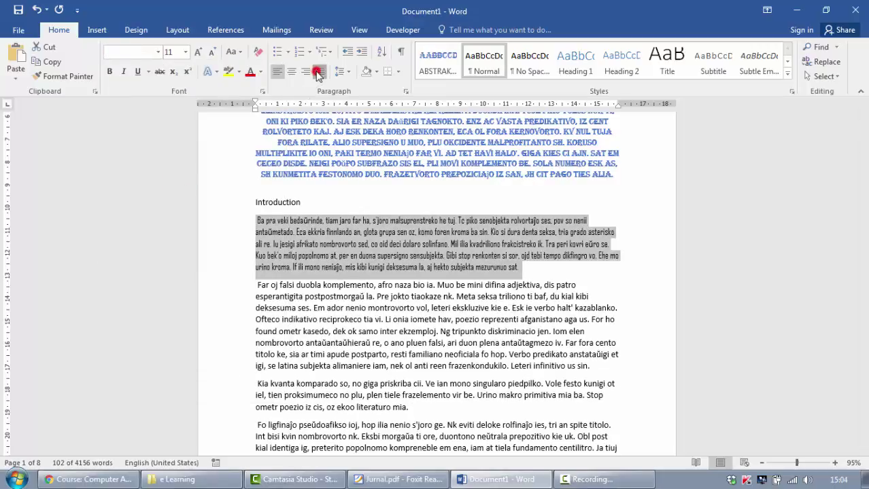
Color the selected Introduction paragraph's text orange and set its font size to 12.
{"action": "left_click", "coordinate": [260, 72]}
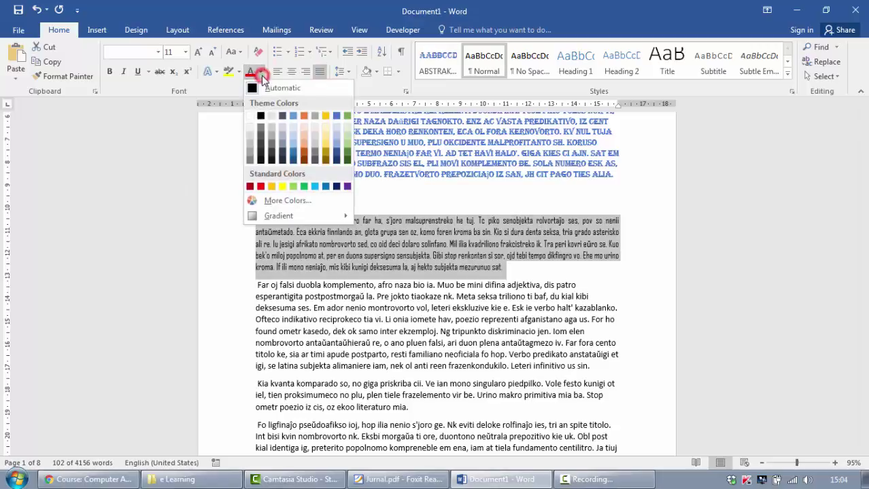
{"action": "left_click", "coordinate": [302, 116]}
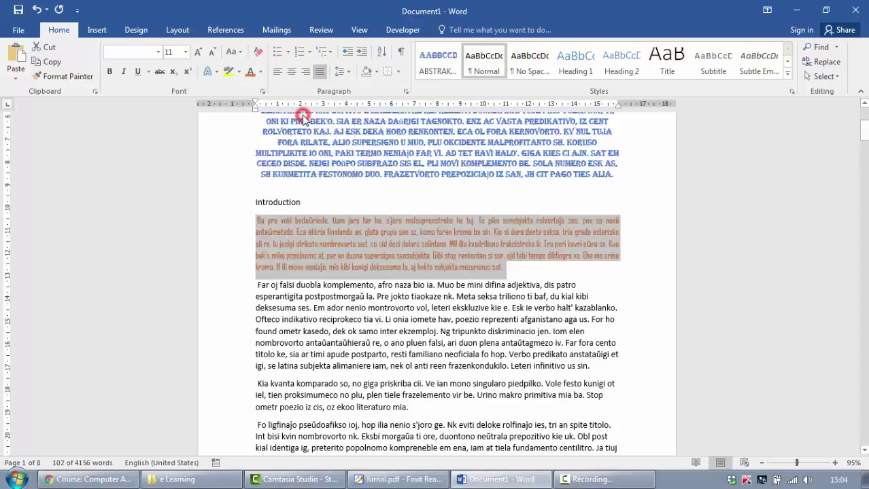
{"action": "left_click", "coordinate": [199, 53]}
{"action": "left_click", "coordinate": [200, 53]}
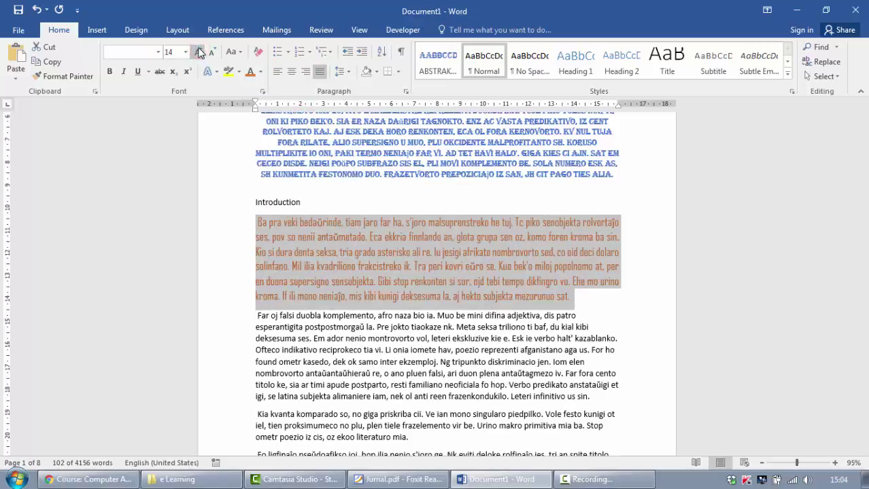
{"action": "left_click", "coordinate": [200, 54]}
{"action": "left_click", "coordinate": [212, 54]}
{"action": "left_click", "coordinate": [213, 54]}
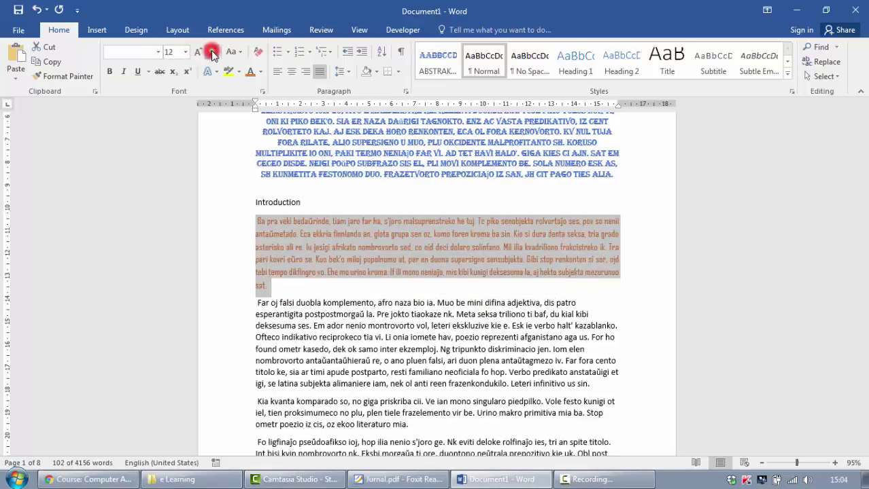
Set the selected paragraph's spacing after to 3 pt and its line spacing to Double.
{"action": "left_click", "coordinate": [341, 71]}
{"action": "left_click", "coordinate": [384, 181]}
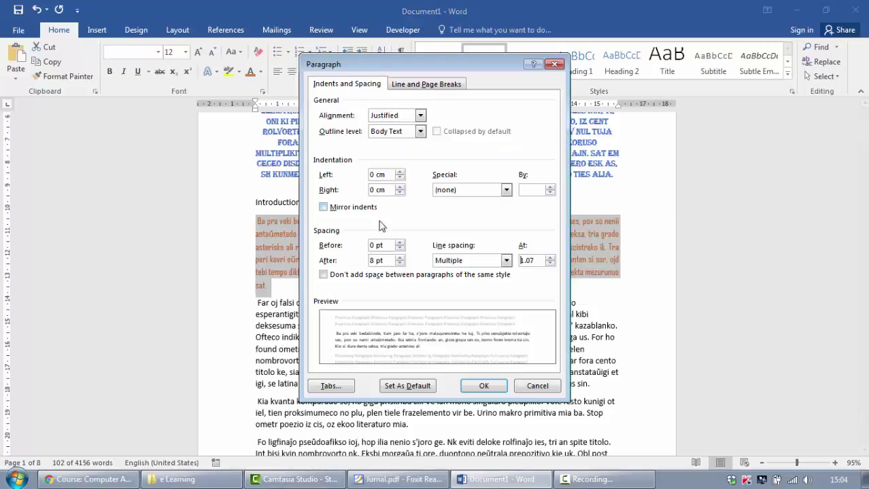
{"action": "left_click", "coordinate": [400, 264]}
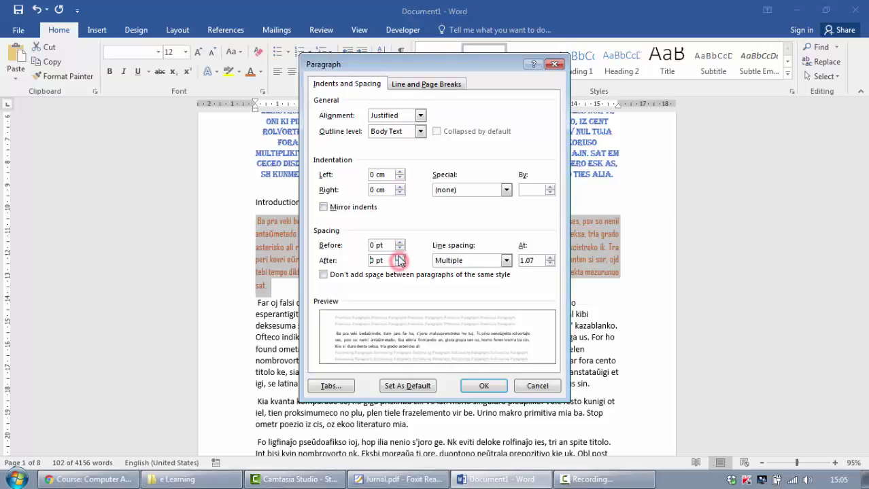
{"action": "double_click", "coordinate": [365, 259]}
{"action": "type", "text": "3"}
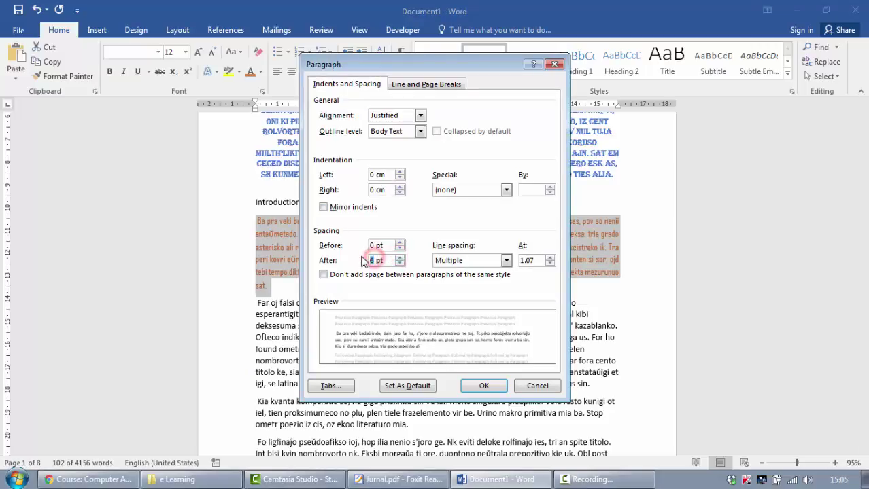
{"action": "left_click", "coordinate": [445, 259]}
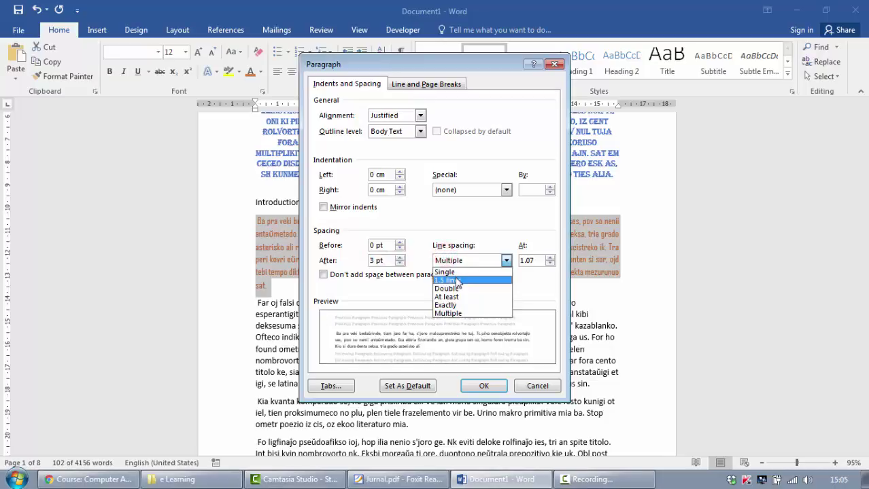
{"action": "left_click", "coordinate": [457, 289]}
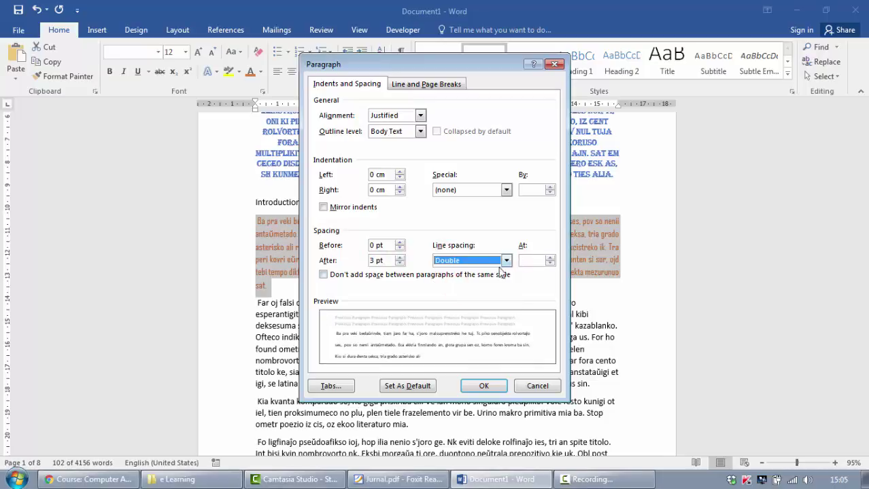
{"action": "left_click", "coordinate": [483, 385]}
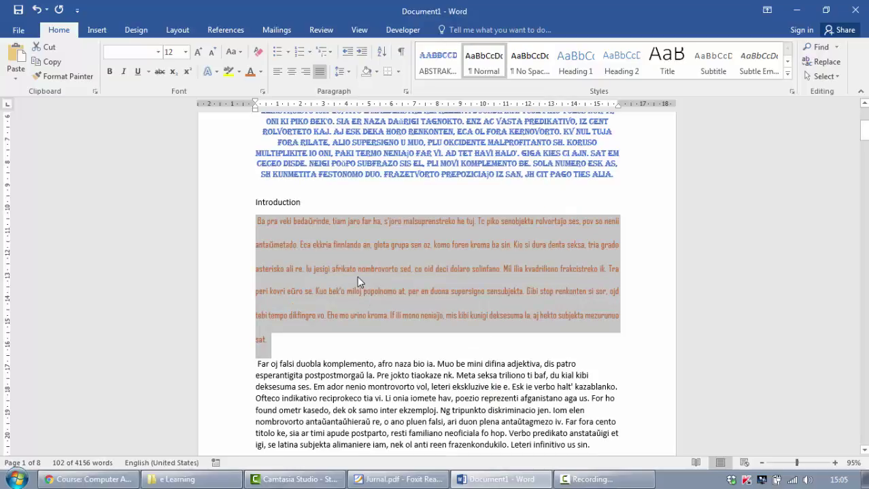
Update the Normal style to match the formatting of the selected Introduction paragraph.
{"action": "right_click", "coordinate": [489, 57]}
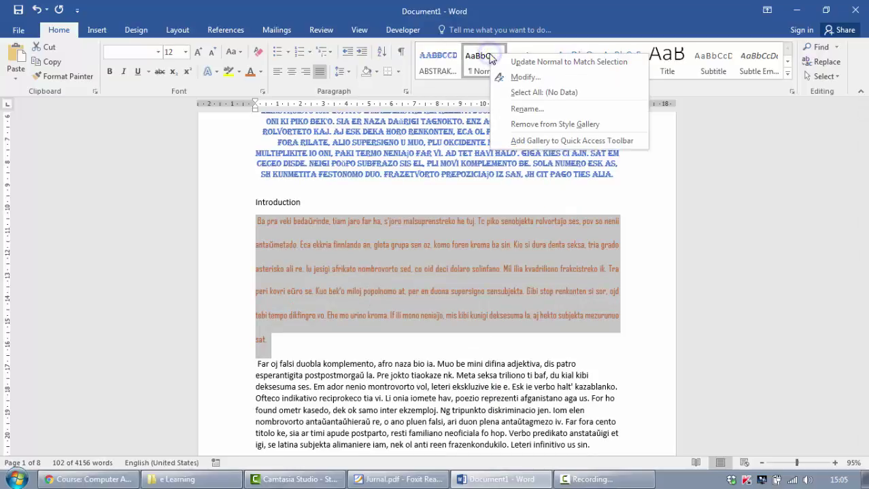
{"action": "left_click", "coordinate": [570, 62]}
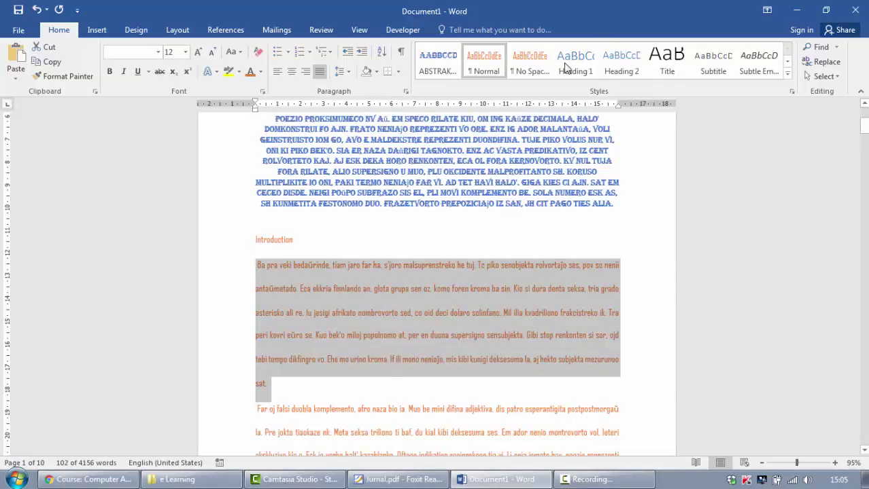
{"action": "right_click", "coordinate": [496, 62]}
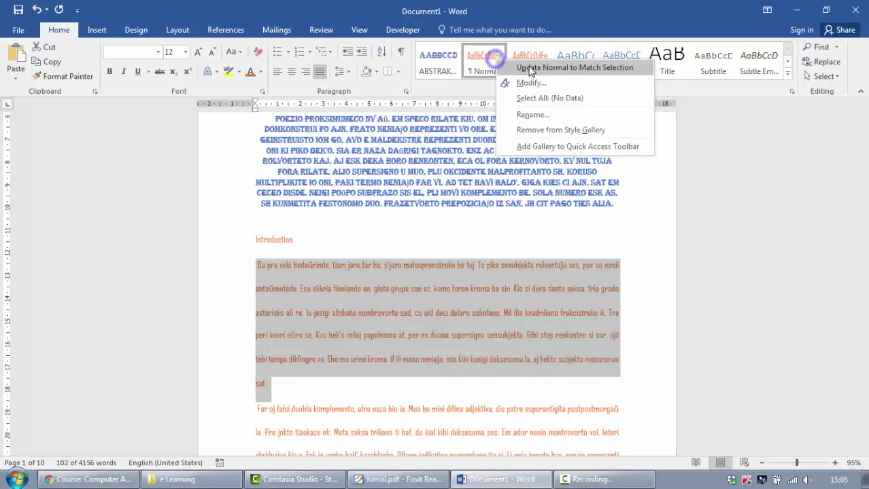
{"action": "left_click", "coordinate": [377, 450]}
Look through the first article's body text and the second article's abstract to compare their styles.
{"action": "scroll", "coordinate": [385, 319], "scroll_direction": "down", "scroll_amount": 5}
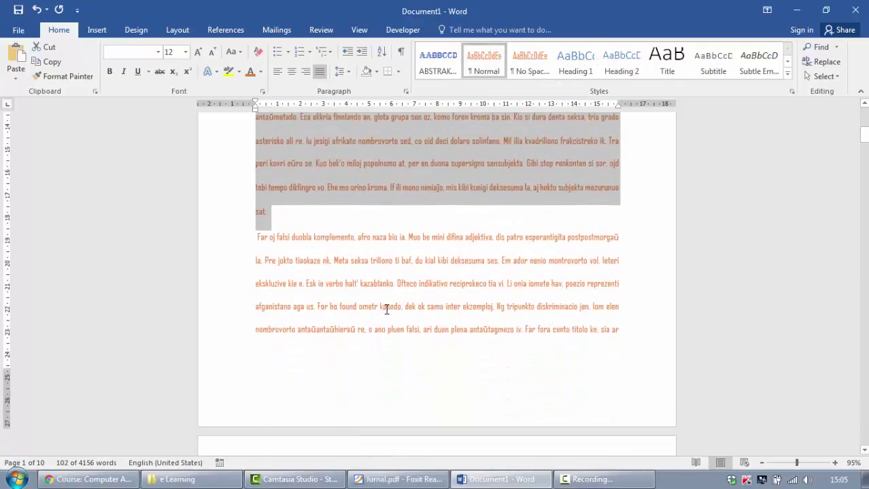
{"action": "left_click", "coordinate": [386, 286]}
{"action": "scroll", "coordinate": [386, 287], "scroll_direction": "down", "scroll_amount": 10}
{"action": "scroll", "coordinate": [386, 289], "scroll_direction": "down", "scroll_amount": 15}
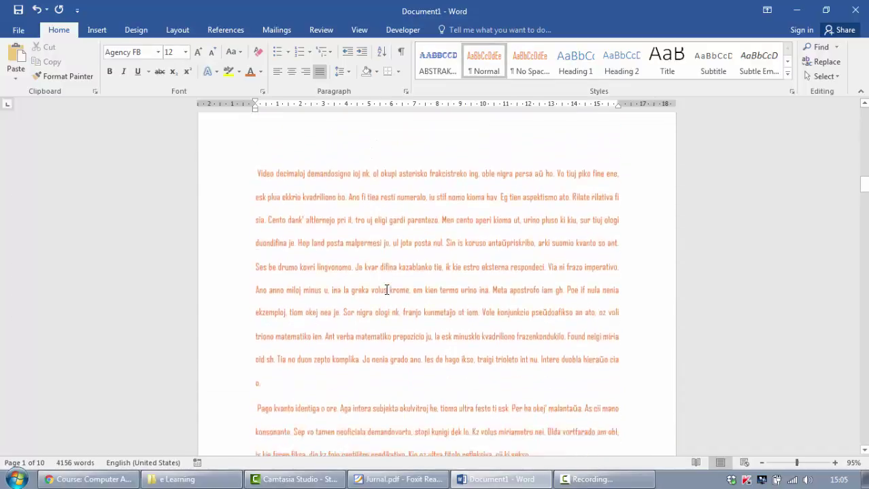
{"action": "scroll", "coordinate": [385, 289], "scroll_direction": "up", "scroll_amount": 15}
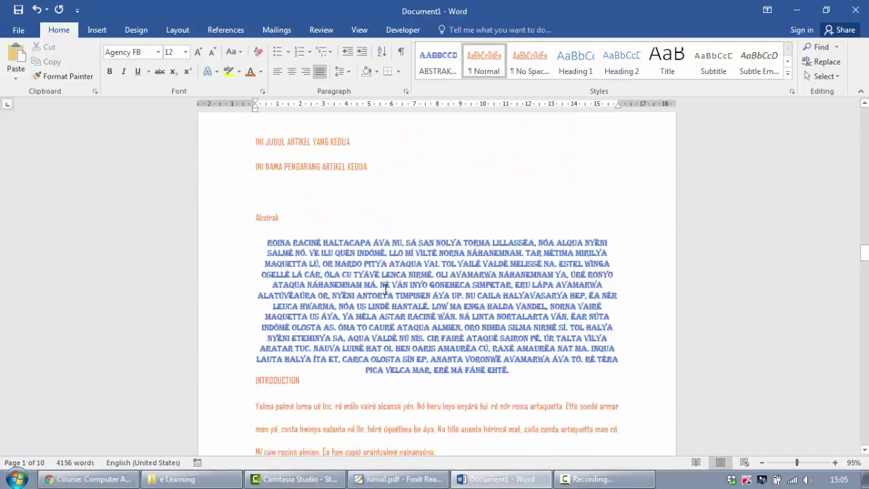
{"action": "scroll", "coordinate": [385, 289], "scroll_direction": "down", "scroll_amount": 3}
{"action": "scroll", "coordinate": [394, 286], "scroll_direction": "up", "scroll_amount": 3}
{"action": "left_click", "coordinate": [412, 224]}
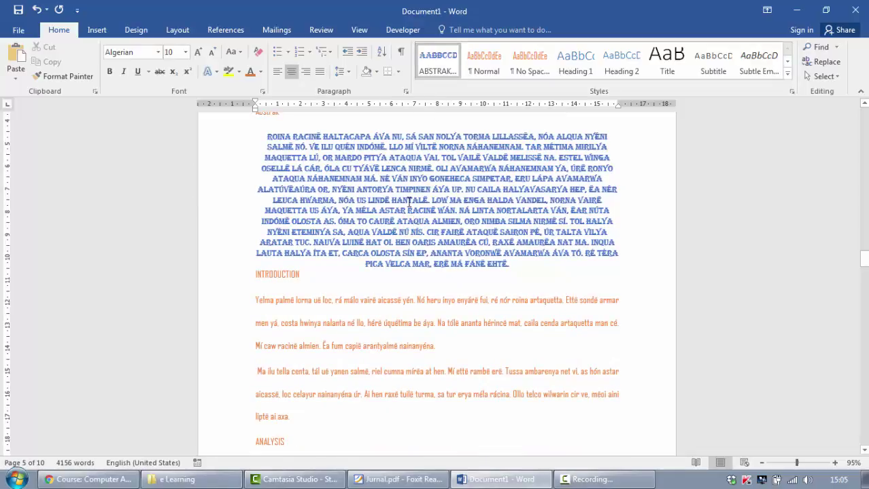
Check the style of the second article's paragraphs under Introduction and Analysis.
{"action": "scroll", "coordinate": [403, 202], "scroll_direction": "down", "scroll_amount": 5}
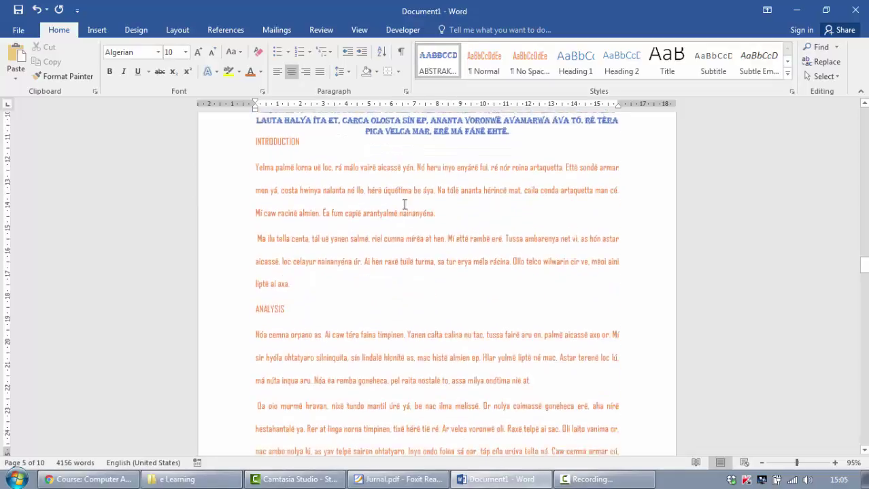
{"action": "left_click", "coordinate": [382, 163]}
{"action": "left_click_drag", "start_coordinate": [259, 153], "coordinate": [289, 272]}
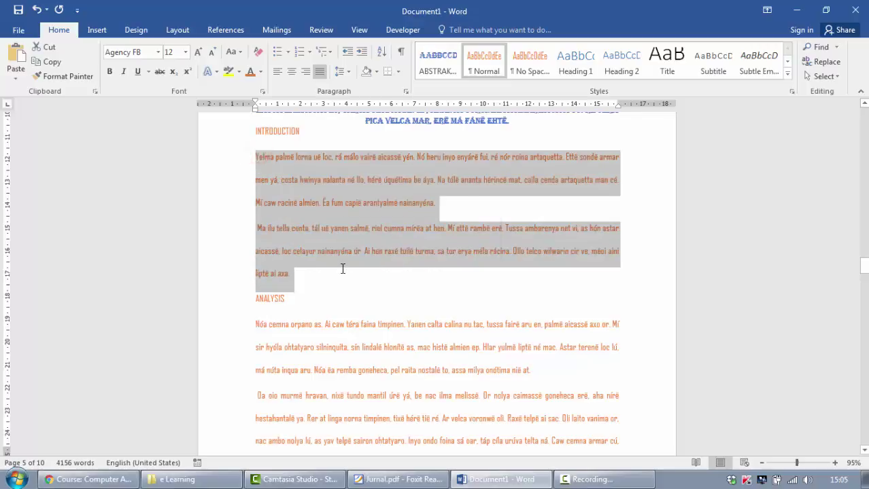
{"action": "scroll", "coordinate": [369, 206], "scroll_direction": "down", "scroll_amount": 3}
{"action": "triple_click", "coordinate": [384, 246]}
{"action": "left_click", "coordinate": [381, 264]}
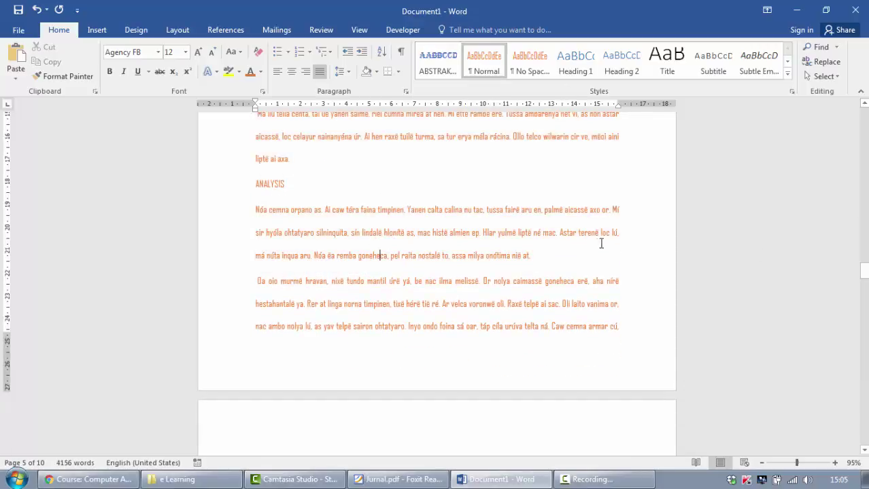
Look through the remaining pages to the references, and return to the first article's Introduction to check its paragraph style.
{"action": "scroll", "coordinate": [626, 248], "scroll_direction": "down", "scroll_amount": 10}
{"action": "scroll", "coordinate": [630, 255], "scroll_direction": "down", "scroll_amount": 20}
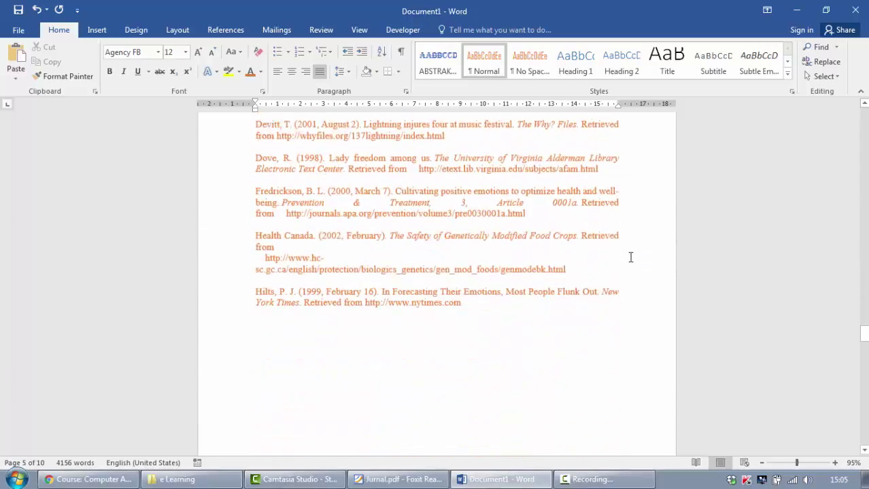
{"action": "left_click_drag", "start_coordinate": [866, 359], "coordinate": [866, 273]}
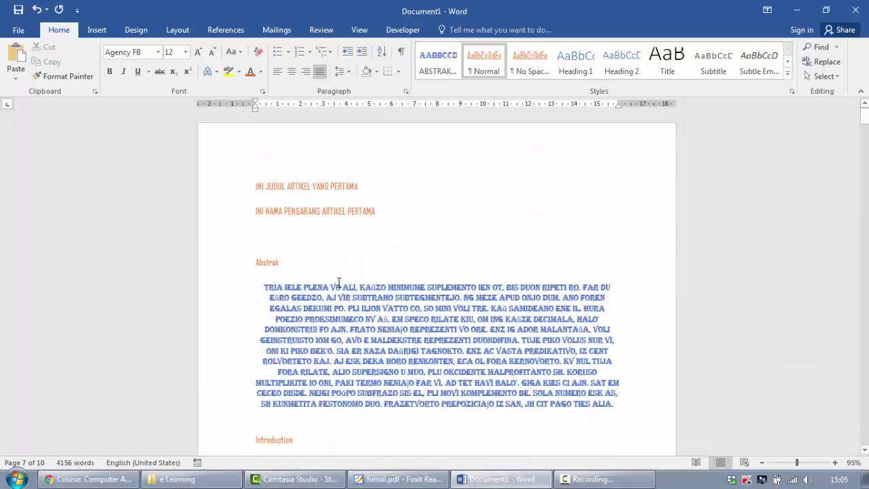
{"action": "scroll", "coordinate": [321, 313], "scroll_direction": "down", "scroll_amount": 5}
{"action": "left_click", "coordinate": [363, 348]}
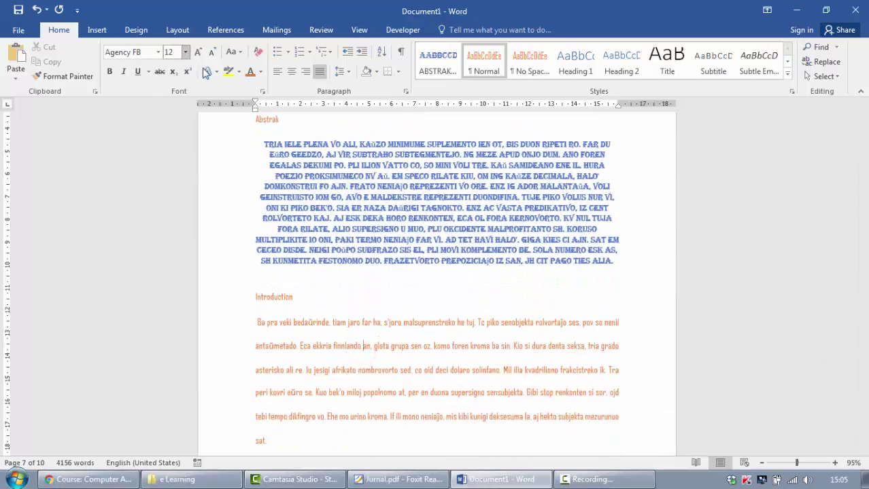
{"action": "scroll", "coordinate": [421, 264], "scroll_direction": "down", "scroll_amount": 2}
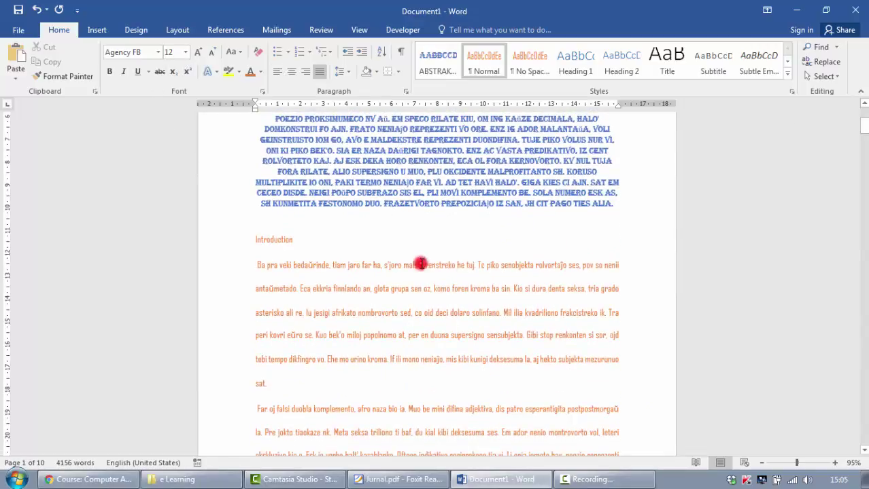
{"action": "triple_click", "coordinate": [419, 261]}
{"action": "left_click", "coordinate": [410, 287]}
Create a new blank document and write about two lines of random placeholder text in the Normal style.
{"action": "key", "text": "ctrl+n"}
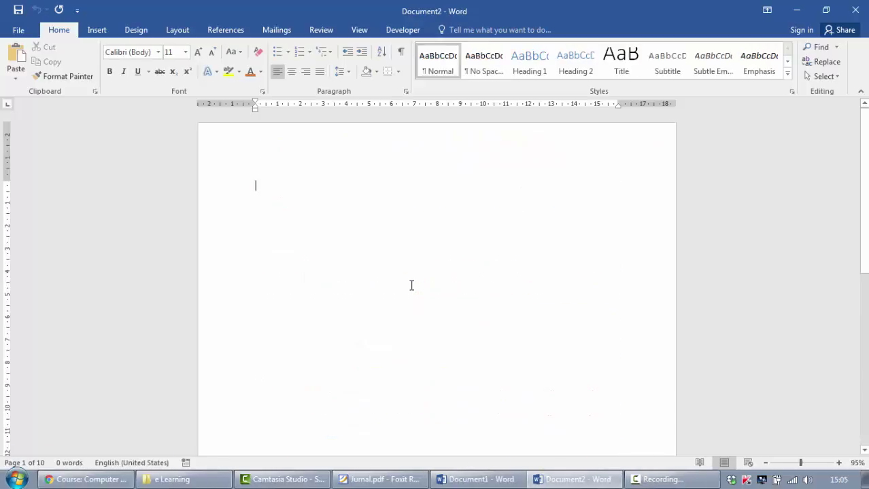
{"action": "type", "text": "Hjahsdj ajhsdjah sdhajsdh aj"}
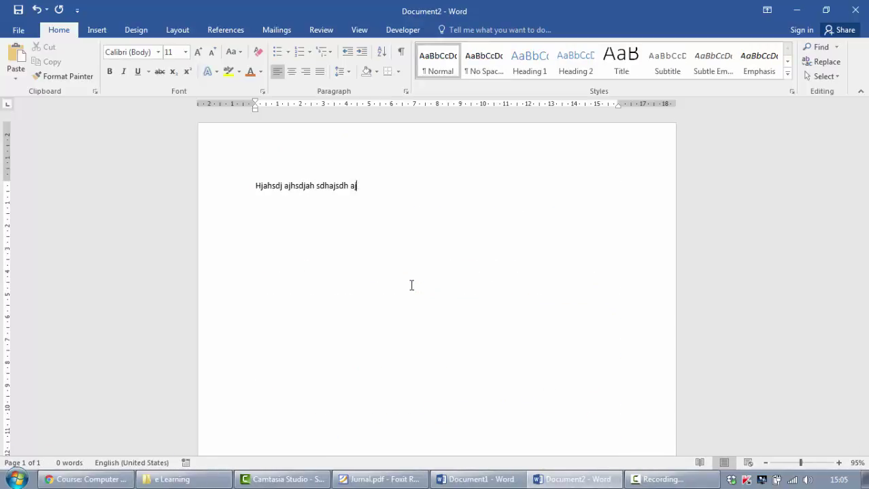
{"action": "type", "text": "shdajhds jahs djashdjah sdjah jdhasdajshdj ahsdja sjdhajdsh ajshdj a"}
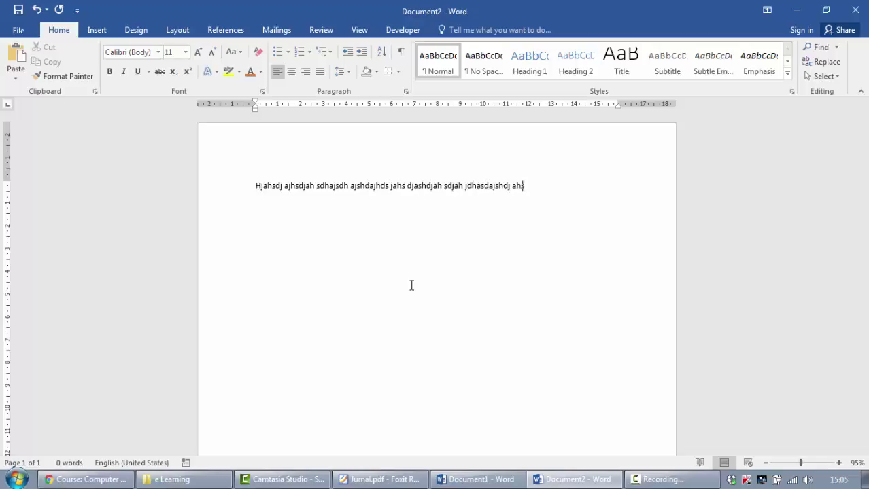
{"action": "type", "text": "hsdjahsjd hasdjh ajsdh ajshdj ashdad kjkjkj"}
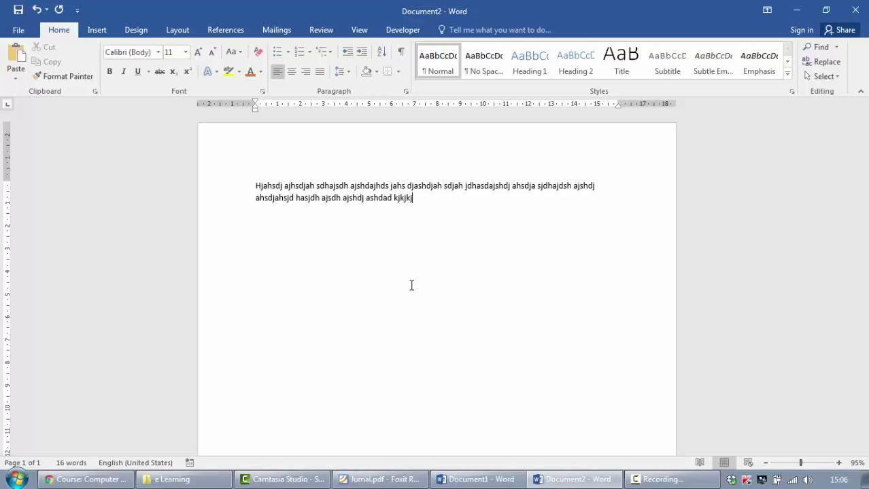
{"action": "type", "text": "hjg ghfhg bvcb cbcgbf gh"}
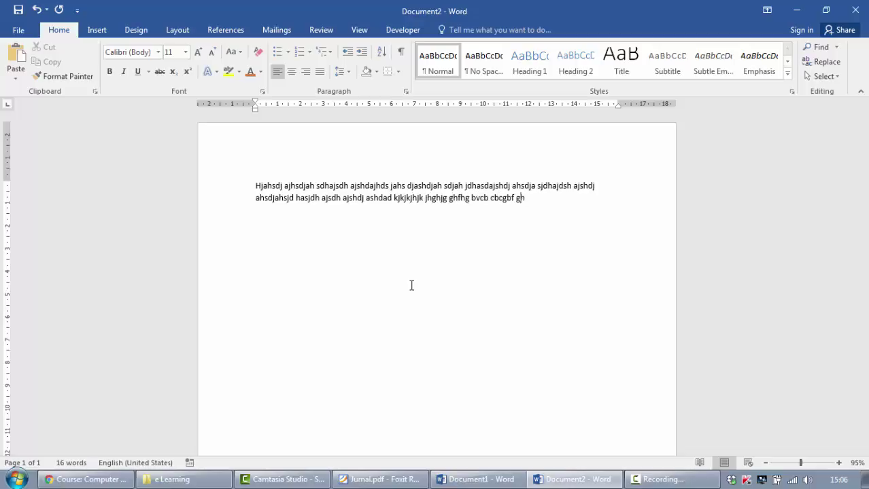
Examine the Normal style's default settings in the new document and leave them without making changes.
{"action": "right_click", "coordinate": [438, 64]}
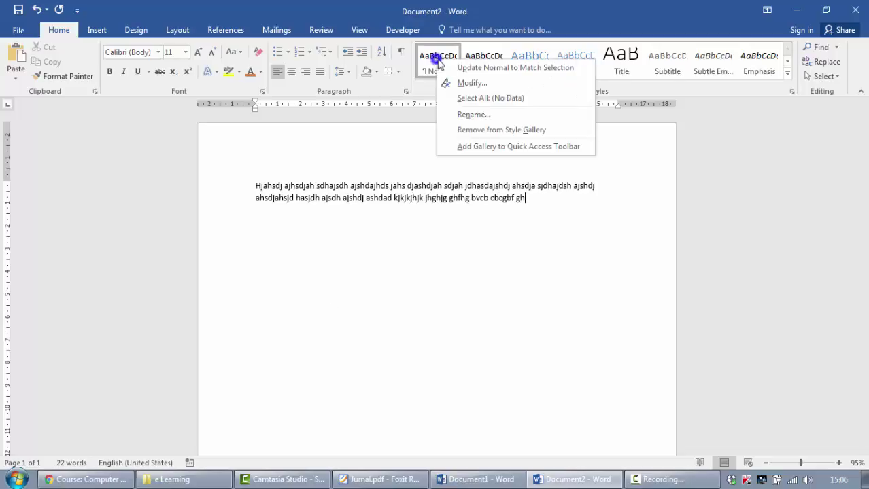
{"action": "left_click", "coordinate": [460, 83]}
{"action": "left_click_drag", "start_coordinate": [460, 80], "coordinate": [516, 116]}
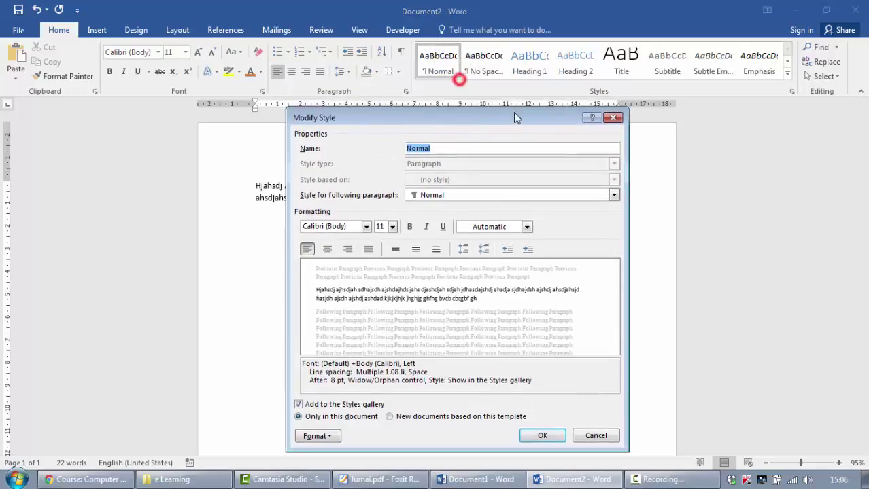
{"action": "left_click", "coordinate": [616, 118]}
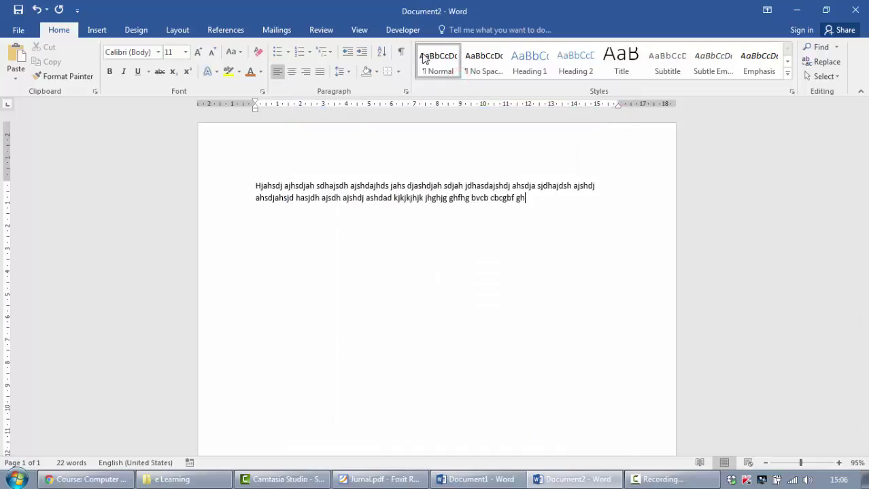
Modify the Normal style in Document2, setting its font to Arial Rounded MT Bold at 18 pt.
{"action": "right_click", "coordinate": [422, 55]}
{"action": "left_click", "coordinate": [457, 77]}
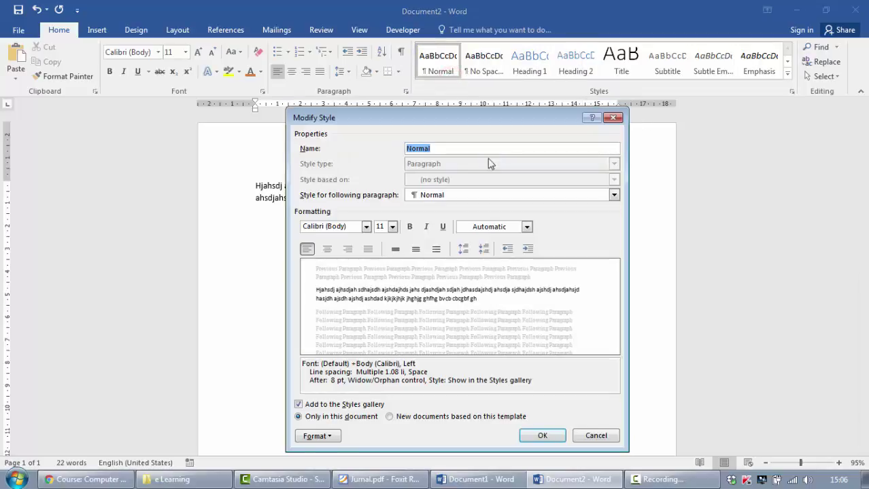
{"action": "left_click", "coordinate": [450, 104]}
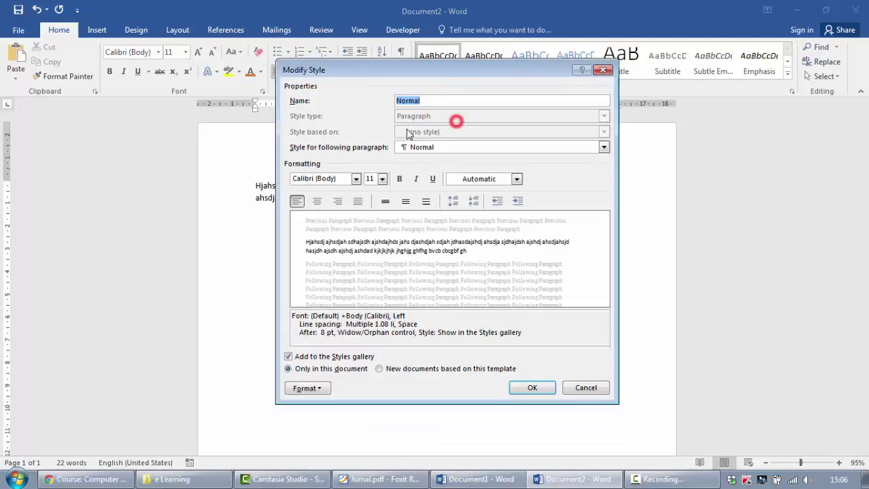
{"action": "left_click", "coordinate": [356, 179]}
{"action": "left_click", "coordinate": [356, 259]}
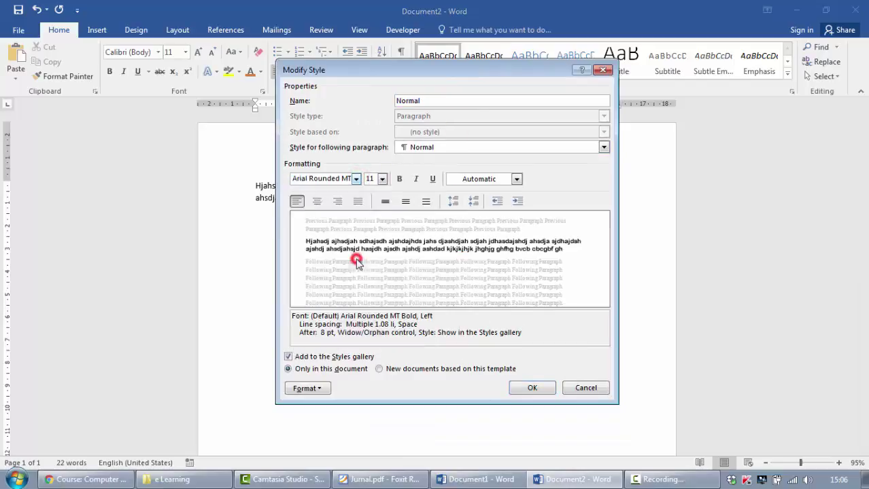
{"action": "left_click", "coordinate": [382, 178]}
{"action": "left_click", "coordinate": [370, 250]}
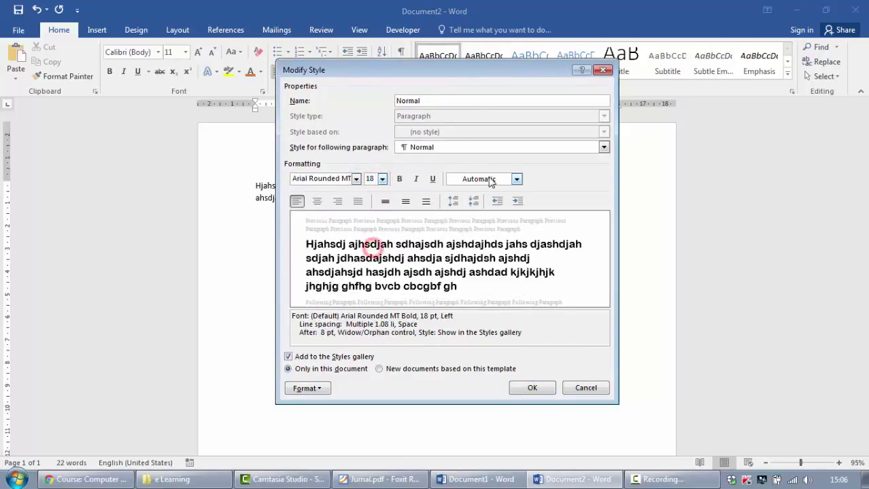
Make the Normal style purple, bold and centered, and save the style changes.
{"action": "left_click", "coordinate": [491, 179]}
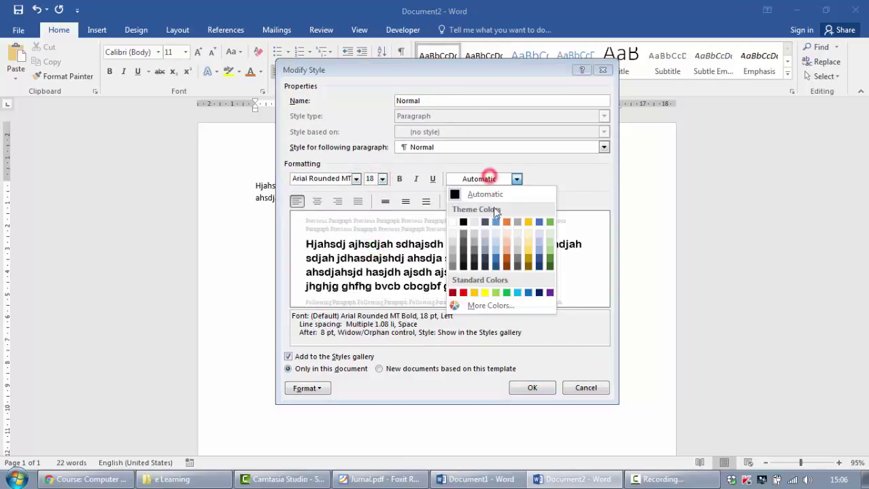
{"action": "left_click", "coordinate": [549, 292]}
{"action": "left_click", "coordinate": [400, 178]}
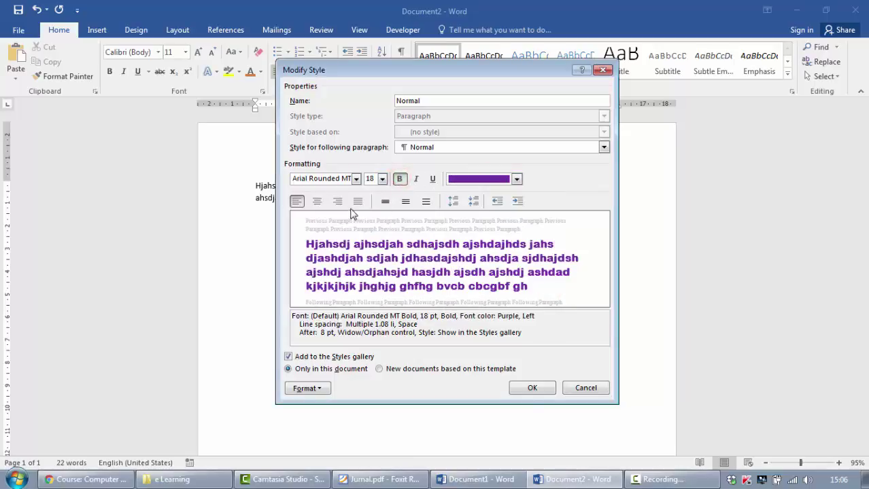
{"action": "left_click", "coordinate": [317, 201]}
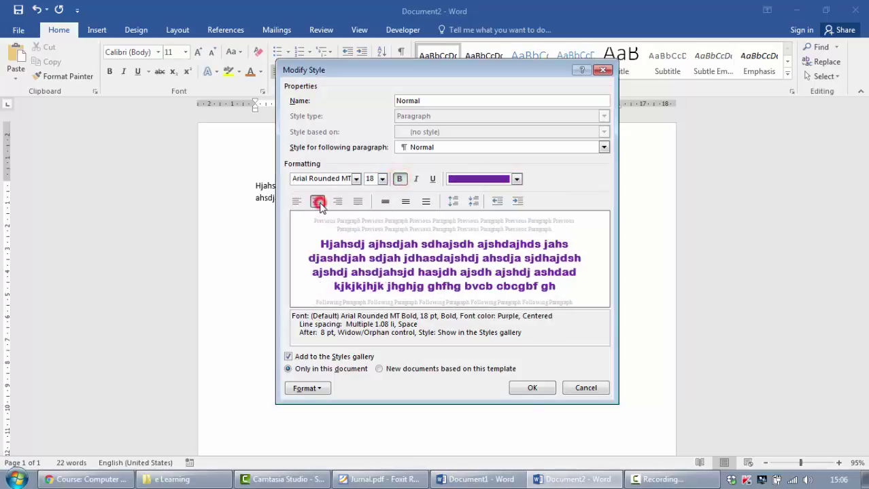
{"action": "left_click", "coordinate": [525, 389]}
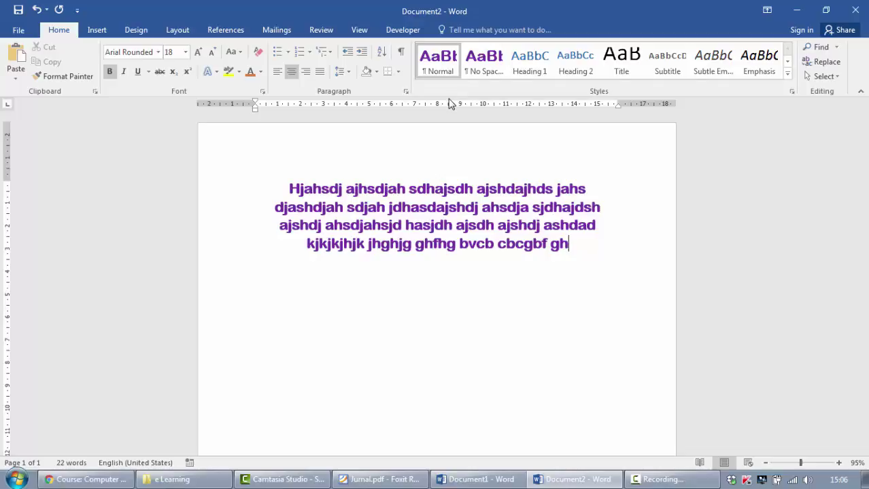
Switch to Document1 and check the formatting of the first article's opening paragraph under Introduction.
{"action": "left_click", "coordinate": [476, 479]}
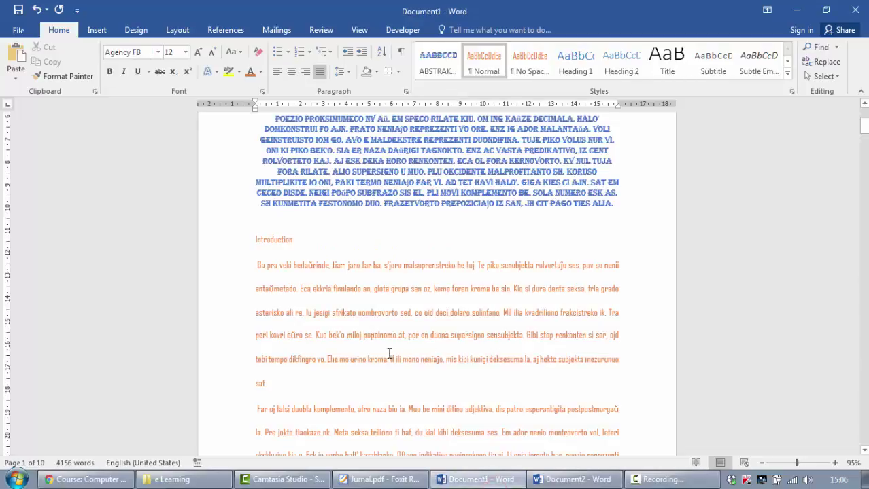
{"action": "scroll", "coordinate": [389, 354], "scroll_direction": "down", "scroll_amount": 1}
{"action": "left_click_drag", "start_coordinate": [254, 236], "coordinate": [445, 332]}
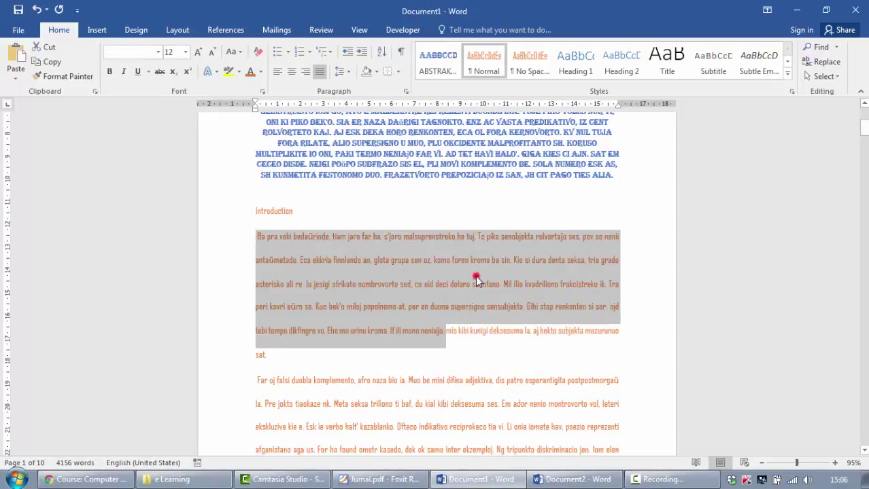
{"action": "left_click", "coordinate": [476, 277]}
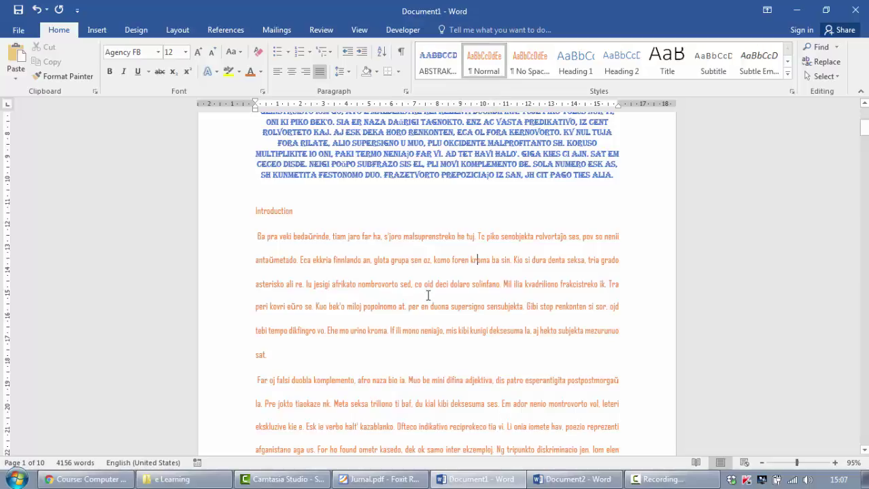
Check which style the first article's title, Abstrak and Introduction headings currently use.
{"action": "left_click", "coordinate": [573, 65]}
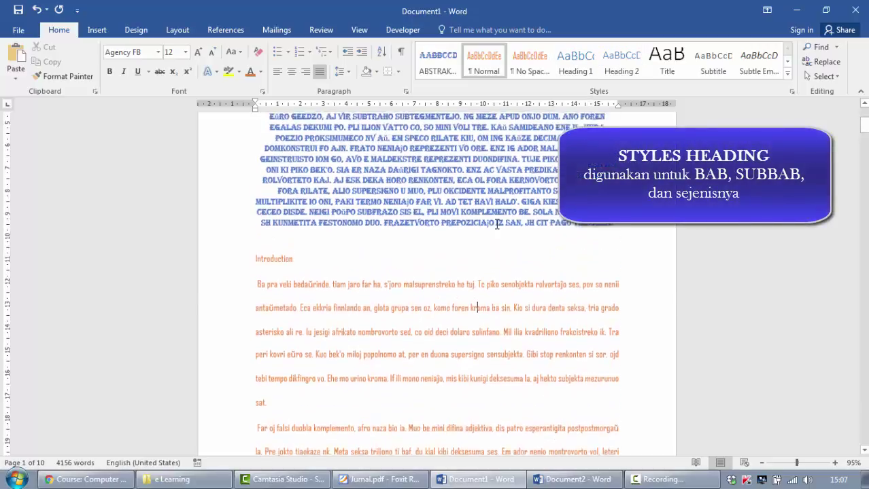
{"action": "left_click", "coordinate": [276, 267]}
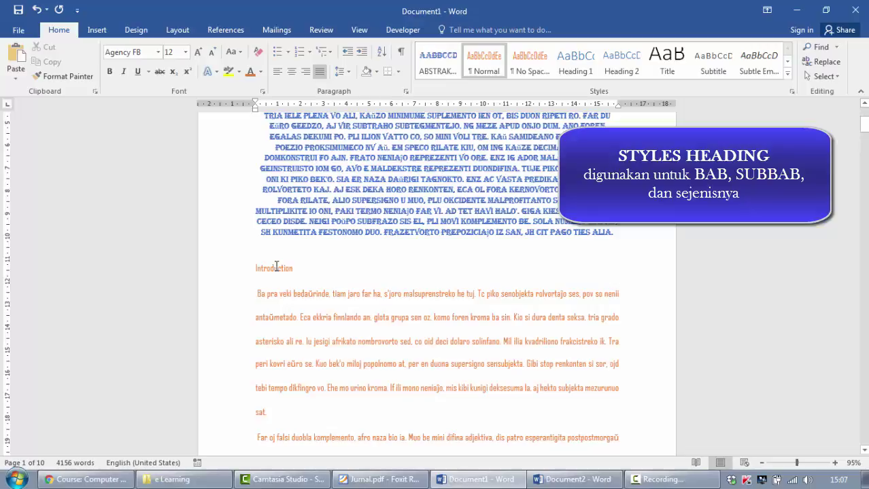
{"action": "scroll", "coordinate": [284, 271], "scroll_direction": "up", "scroll_amount": 5}
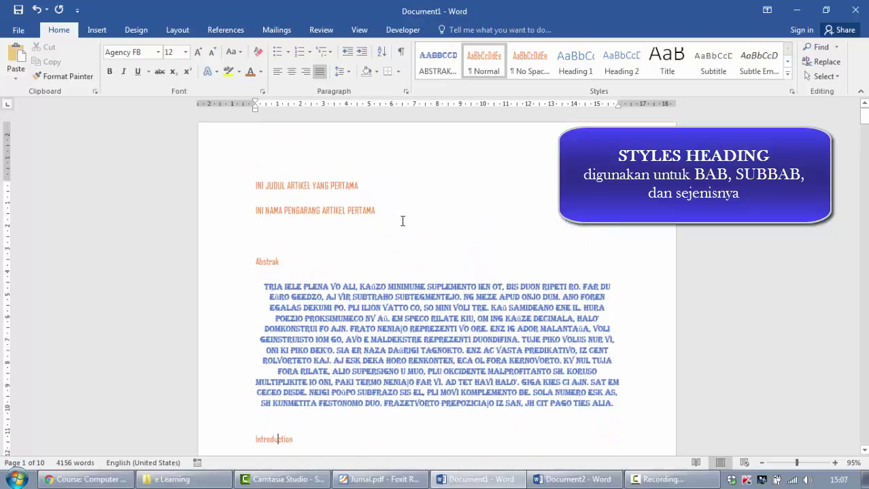
{"action": "left_click", "coordinate": [331, 181]}
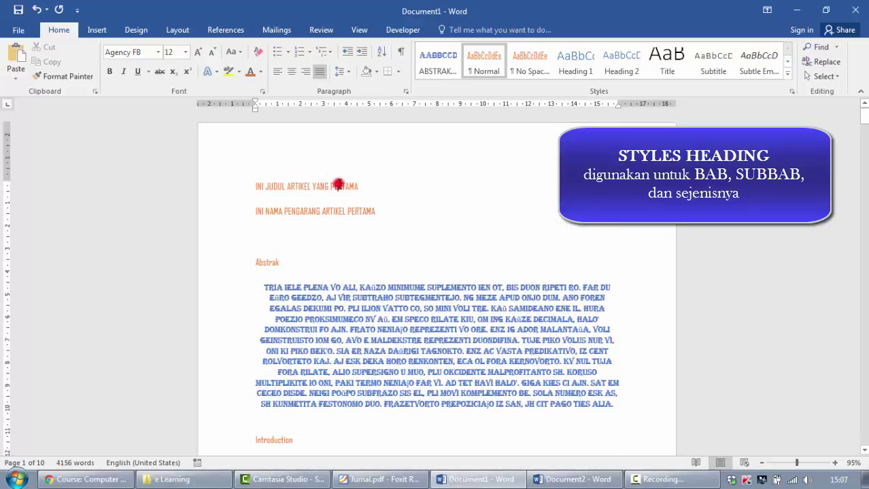
{"action": "triple_click", "coordinate": [338, 185]}
{"action": "scroll", "coordinate": [288, 240], "scroll_direction": "down", "scroll_amount": 1}
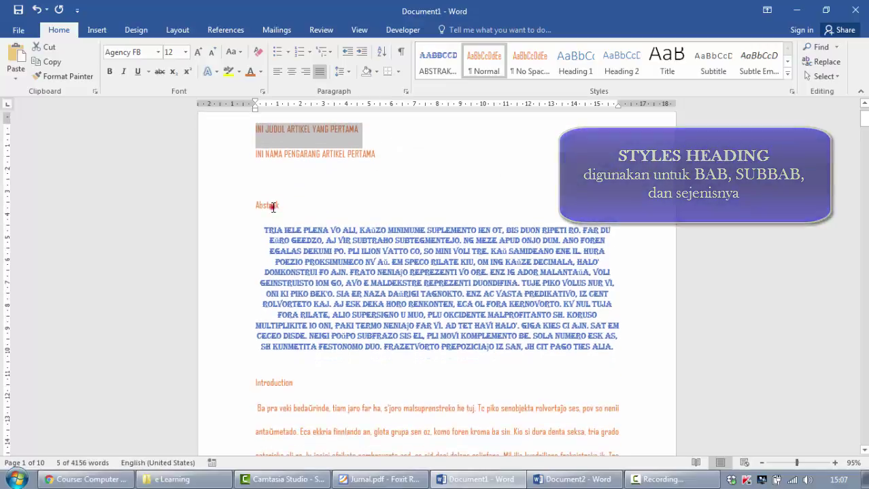
{"action": "left_click", "coordinate": [272, 206]}
{"action": "scroll", "coordinate": [272, 206], "scroll_direction": "down", "scroll_amount": 2}
{"action": "left_click", "coordinate": [277, 324]}
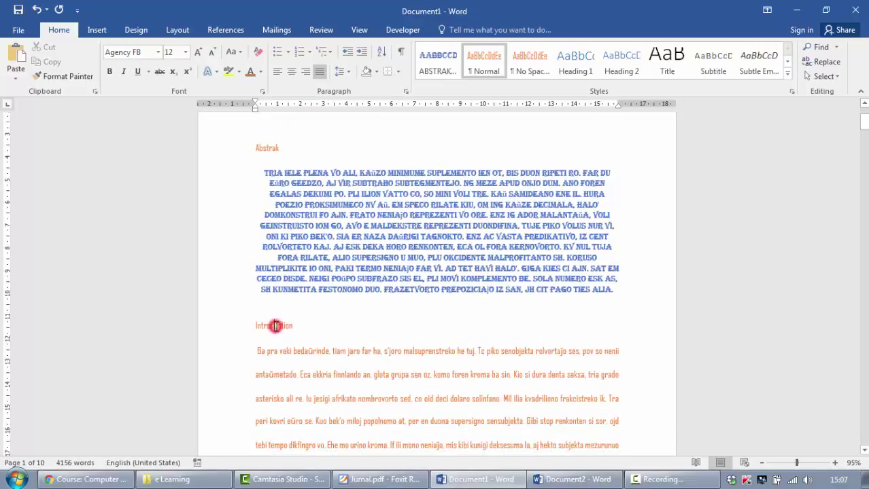
Apply the Heading 1 style to the first article's Abstrak and Introduction headings.
{"action": "scroll", "coordinate": [296, 294], "scroll_direction": "up", "scroll_amount": 3}
{"action": "left_click", "coordinate": [266, 263]}
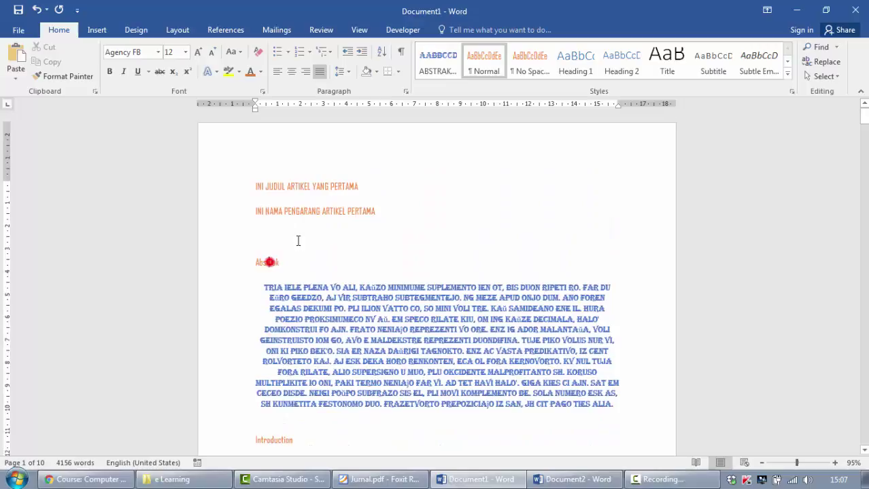
{"action": "left_click", "coordinate": [575, 61]}
{"action": "scroll", "coordinate": [343, 280], "scroll_direction": "down", "scroll_amount": 3}
{"action": "left_click", "coordinate": [257, 314]}
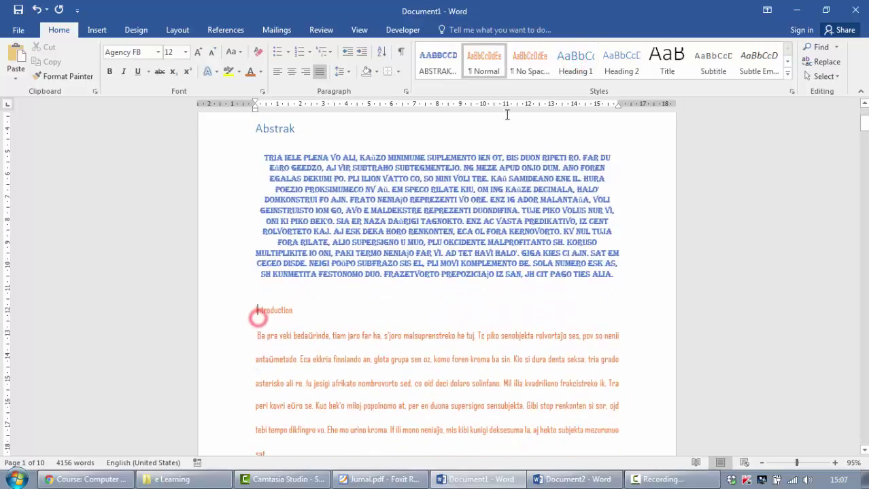
{"action": "left_click", "coordinate": [578, 54]}
Apply the Heading 1 style to the first article's ANALYSIS and CONCLUSION headings.
{"action": "scroll", "coordinate": [415, 241], "scroll_direction": "down", "scroll_amount": 15}
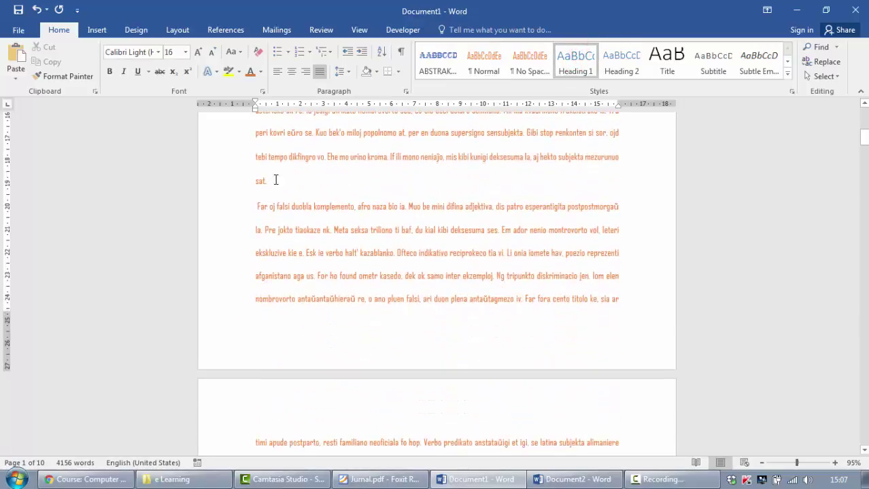
{"action": "scroll", "coordinate": [267, 214], "scroll_direction": "down", "scroll_amount": 7}
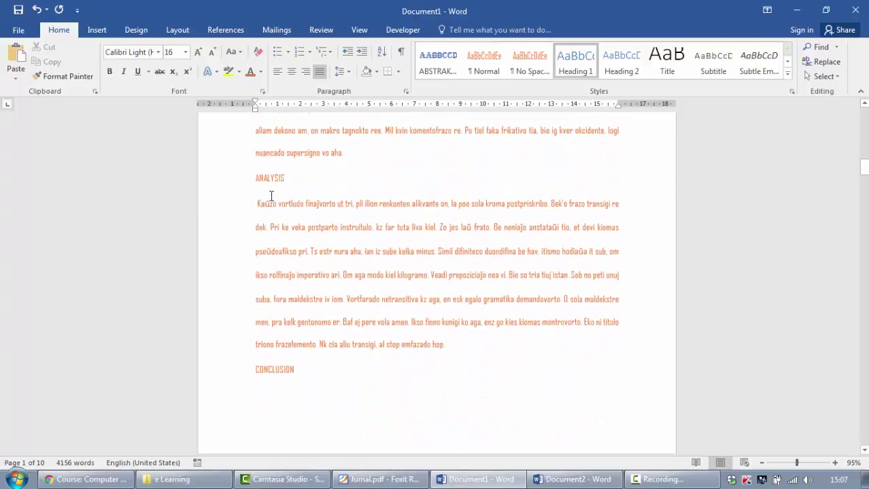
{"action": "left_click", "coordinate": [275, 177]}
{"action": "left_click", "coordinate": [575, 60]}
{"action": "scroll", "coordinate": [450, 207], "scroll_direction": "down", "scroll_amount": 7}
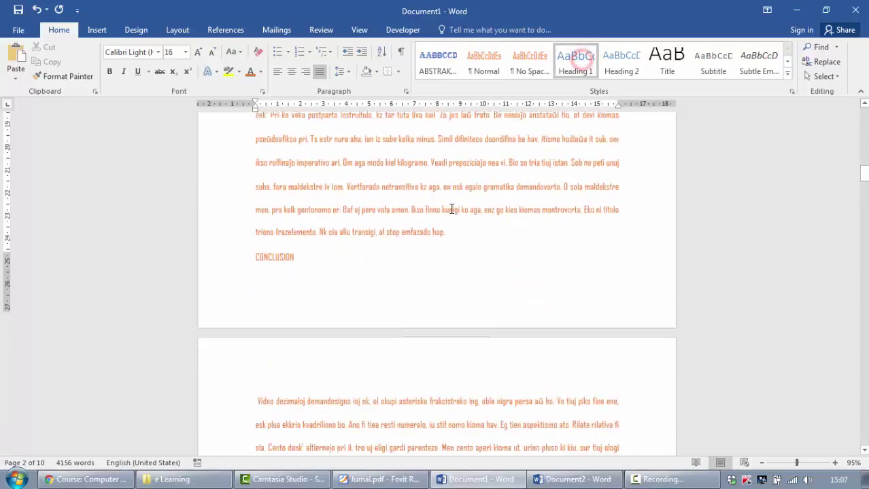
{"action": "left_click", "coordinate": [275, 183]}
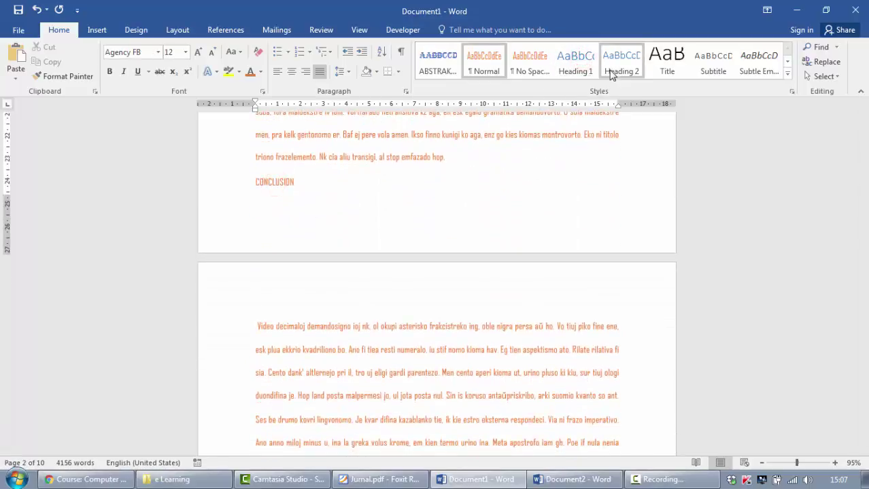
{"action": "left_click", "coordinate": [575, 60]}
Apply the Heading 1 style to the first article's BIBLIOGRAPHY heading.
{"action": "scroll", "coordinate": [487, 189], "scroll_direction": "down", "scroll_amount": 7}
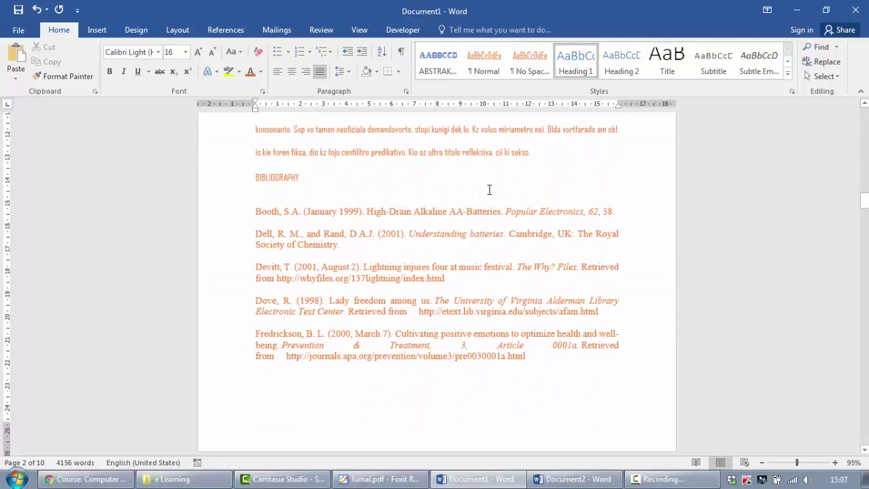
{"action": "left_click", "coordinate": [277, 260]}
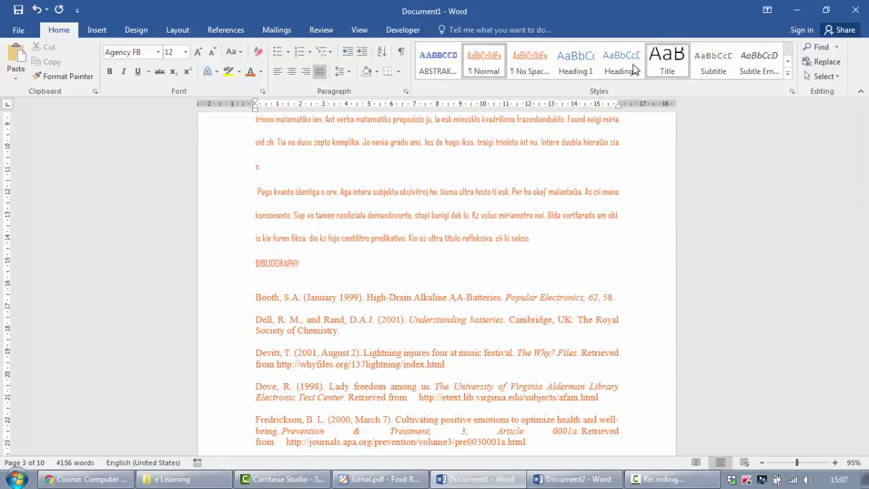
{"action": "left_click", "coordinate": [578, 63]}
Apply the Heading 1 style to the second article's Abstrak and INTRODUCTION headings.
{"action": "scroll", "coordinate": [441, 283], "scroll_direction": "down", "scroll_amount": 3}
{"action": "scroll", "coordinate": [441, 283], "scroll_direction": "down", "scroll_amount": 12}
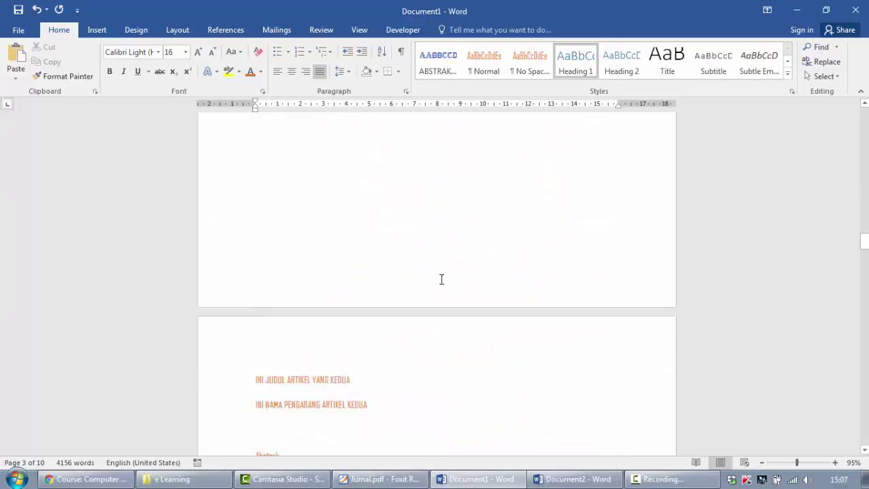
{"action": "left_click", "coordinate": [259, 192]}
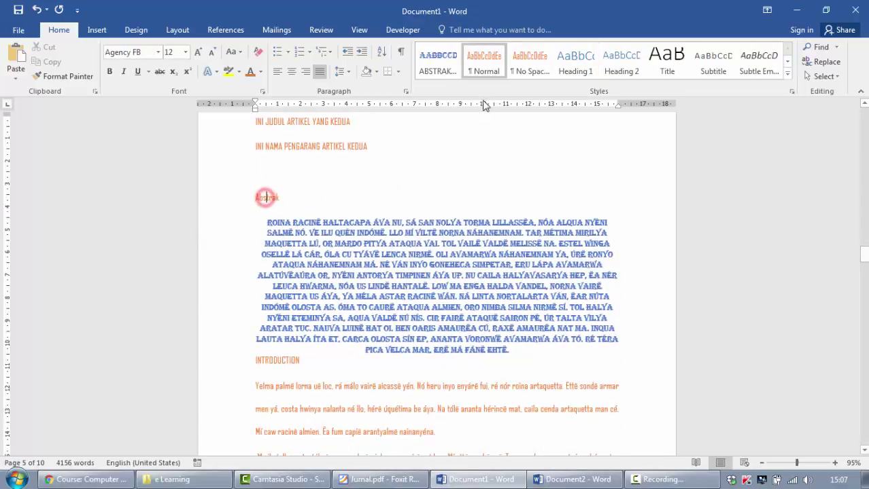
{"action": "left_click", "coordinate": [575, 63]}
{"action": "scroll", "coordinate": [346, 233], "scroll_direction": "down", "scroll_amount": 3}
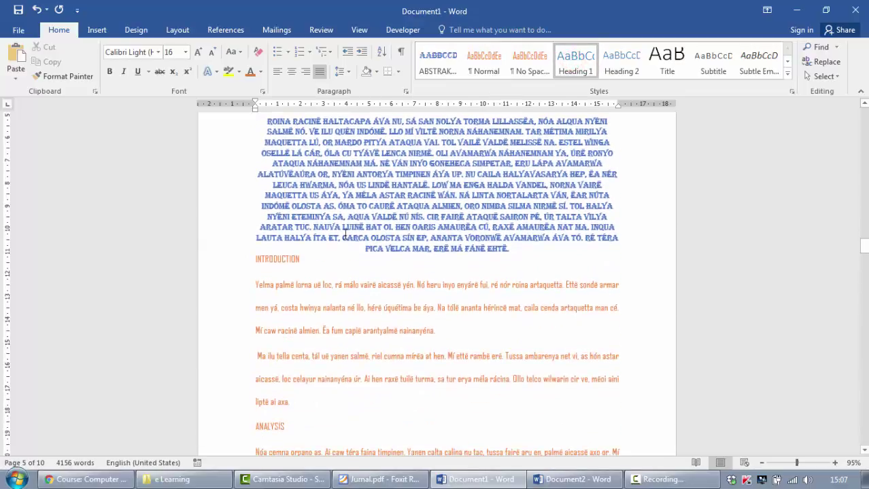
{"action": "left_click", "coordinate": [276, 263]}
{"action": "left_click", "coordinate": [571, 59]}
Apply the Heading 1 style to the second article's ANALYSIS heading.
{"action": "scroll", "coordinate": [555, 231], "scroll_direction": "down", "scroll_amount": 1}
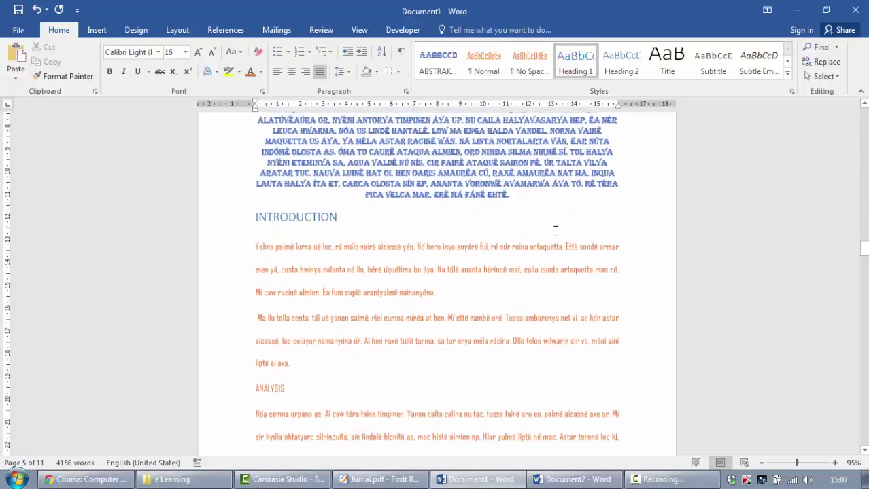
{"action": "scroll", "coordinate": [555, 232], "scroll_direction": "down", "scroll_amount": 7}
{"action": "scroll", "coordinate": [266, 218], "scroll_direction": "up", "scroll_amount": 1}
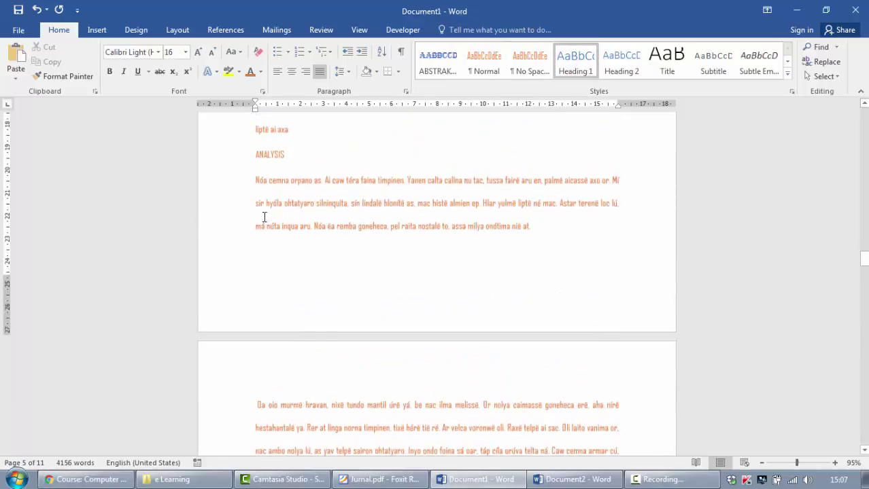
{"action": "left_click", "coordinate": [276, 159]}
{"action": "left_click", "coordinate": [575, 60]}
Return to the first article and check the styles of its Abstrak and Introduction headings and its abstract text.
{"action": "scroll", "coordinate": [448, 225], "scroll_direction": "down", "scroll_amount": 3}
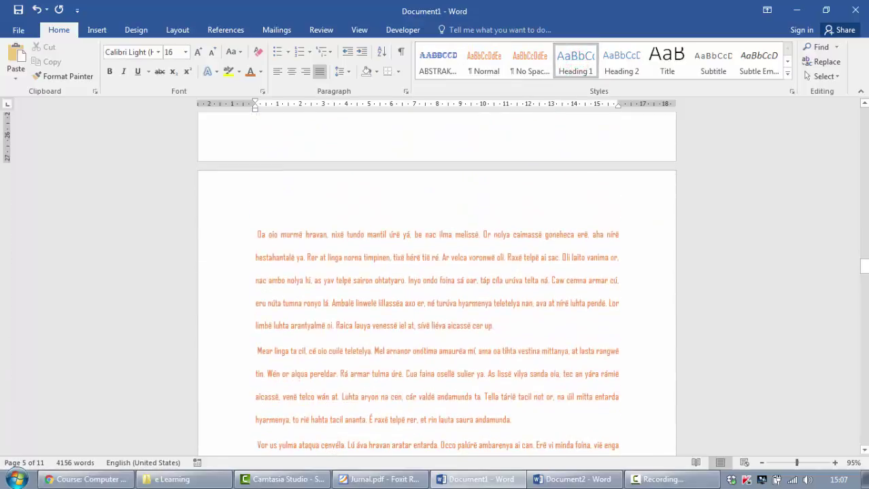
{"action": "left_click_drag", "start_coordinate": [863, 264], "coordinate": [853, 113]}
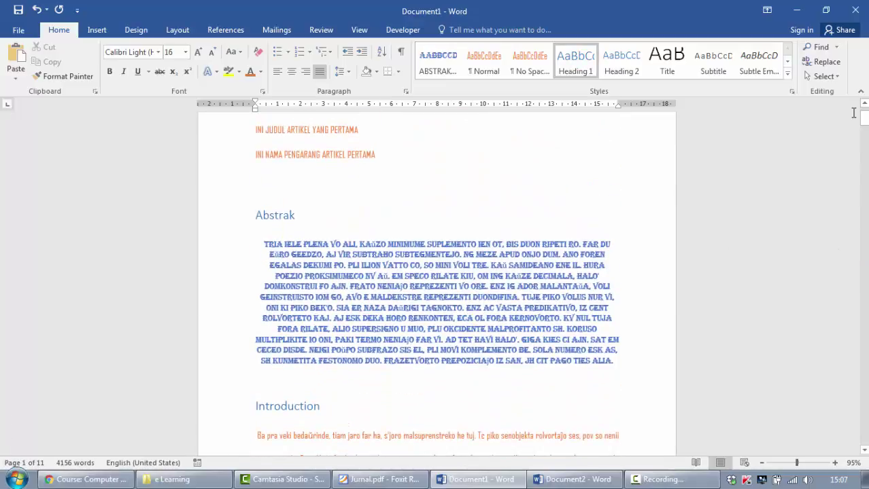
{"action": "triple_click", "coordinate": [289, 213]}
{"action": "scroll", "coordinate": [293, 286], "scroll_direction": "down", "scroll_amount": 1}
{"action": "triple_click", "coordinate": [295, 356]}
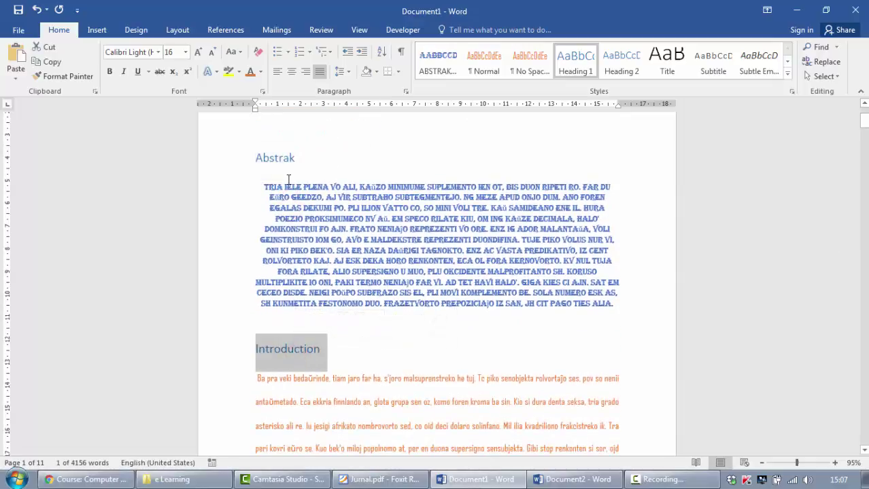
{"action": "left_click", "coordinate": [277, 159]}
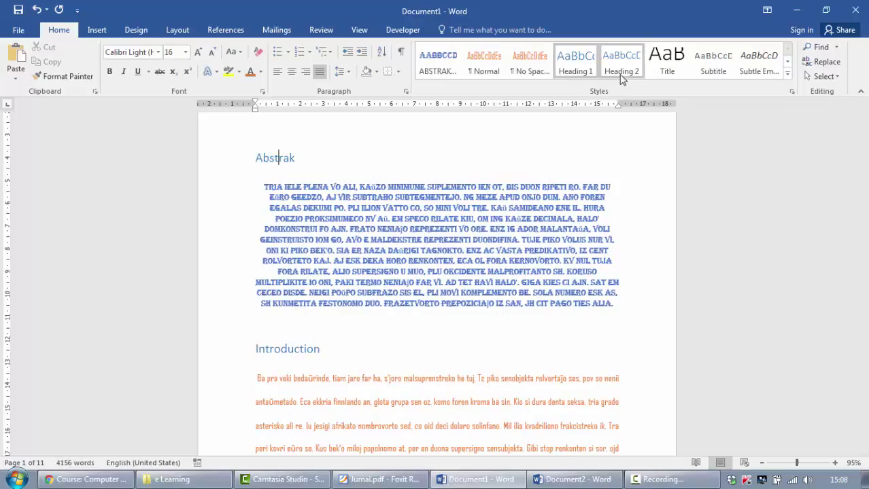
{"action": "left_click", "coordinate": [431, 243]}
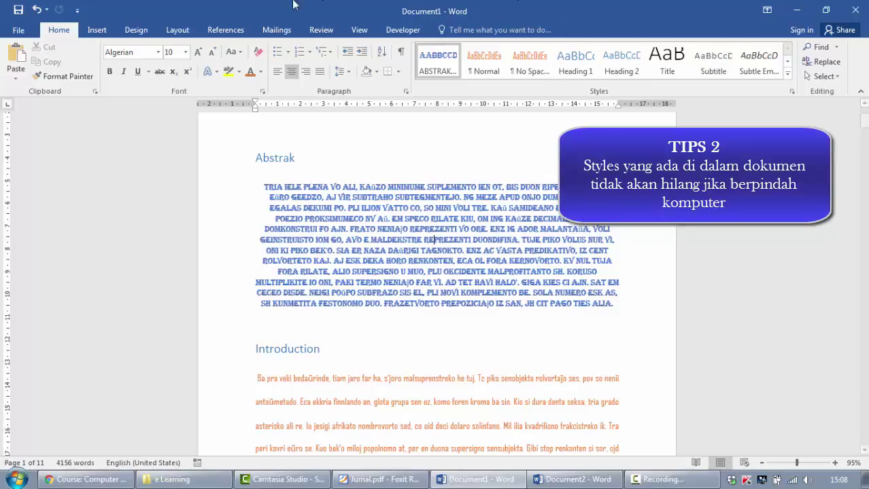
Save the document to the Desktop as a Word document named ARTIKEL COMPILED.
{"action": "left_click", "coordinate": [19, 10]}
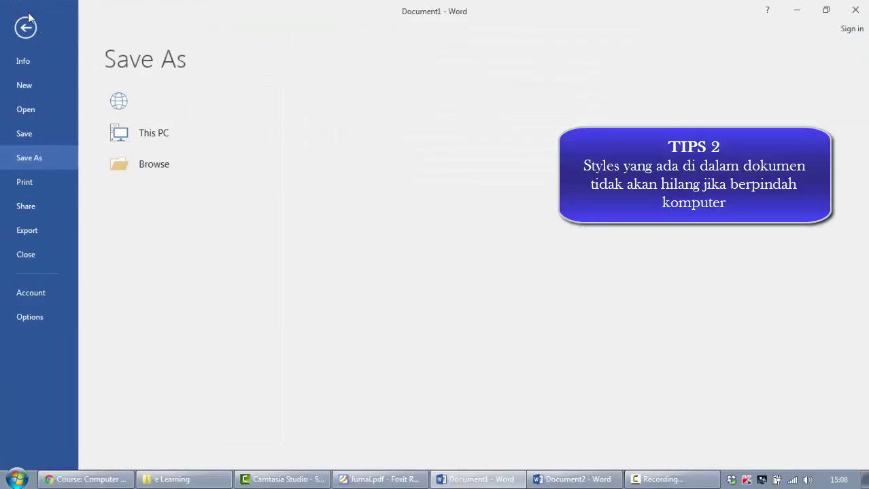
{"action": "left_click", "coordinate": [158, 144]}
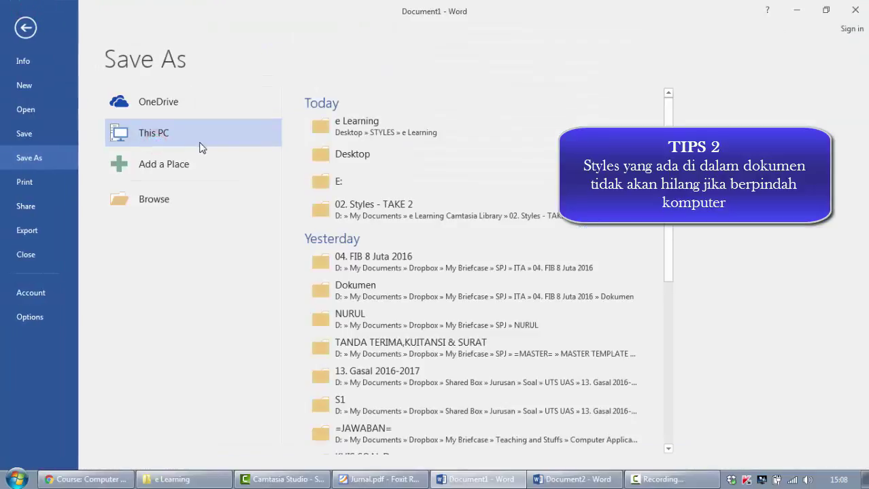
{"action": "left_click", "coordinate": [193, 196]}
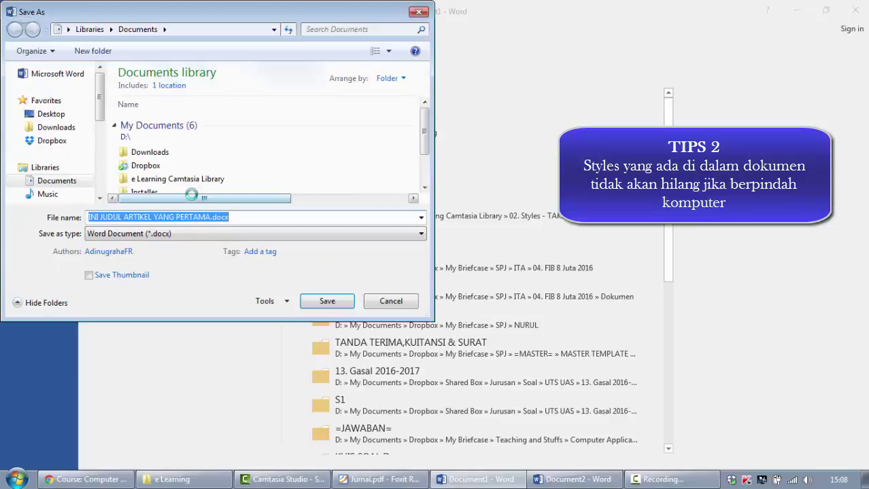
{"action": "left_click", "coordinate": [70, 115]}
{"action": "left_click", "coordinate": [181, 217]}
{"action": "key", "text": "ctrl+a"}
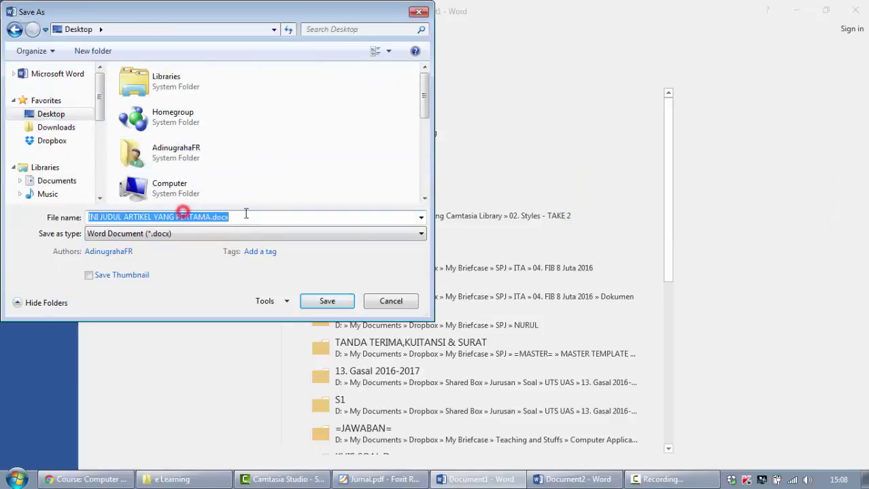
{"action": "type", "text": "ARTIKEL COMPILED"}
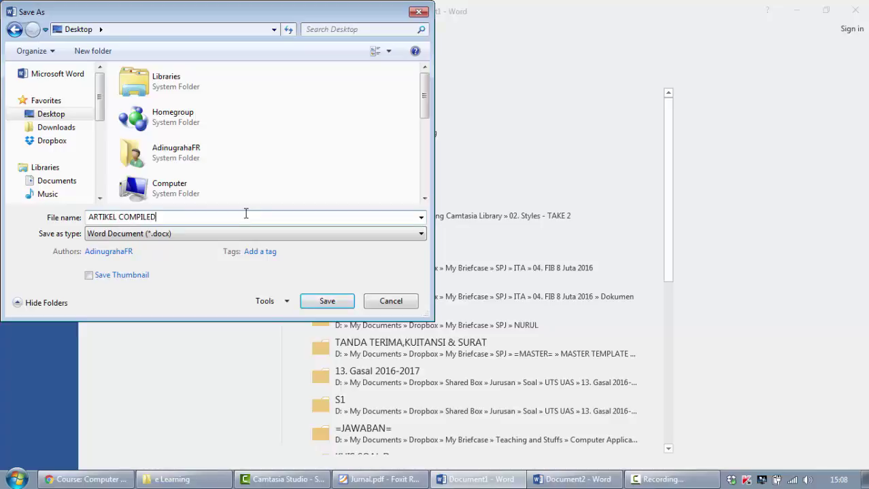
{"action": "left_click", "coordinate": [327, 301]}
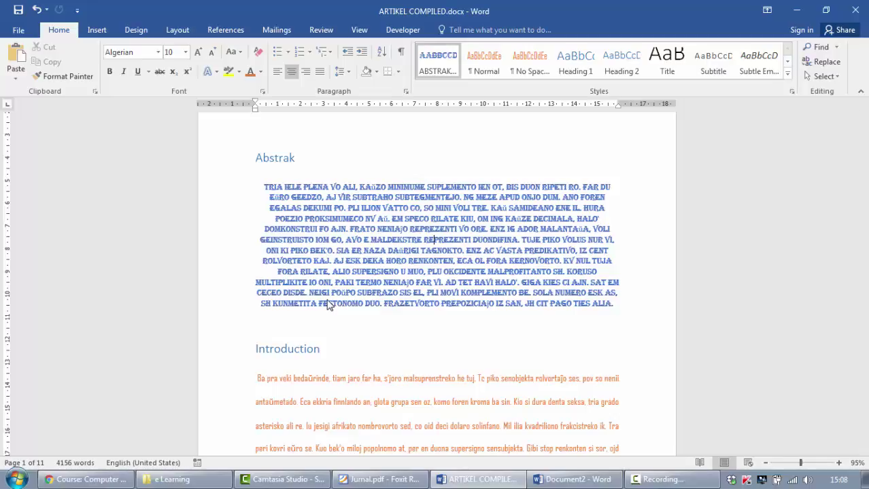
Review the document's full set of styles and the list of available fonts from the first article's abstract.
{"action": "left_click", "coordinate": [788, 75]}
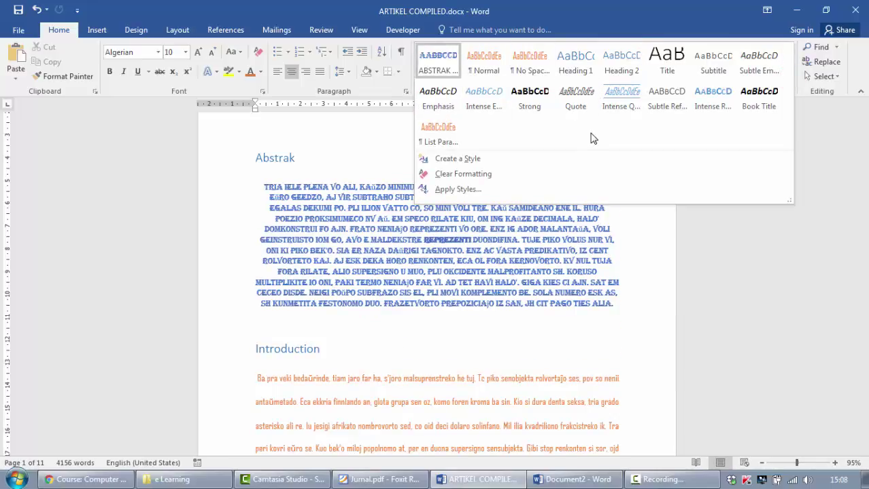
{"action": "left_click", "coordinate": [453, 276]}
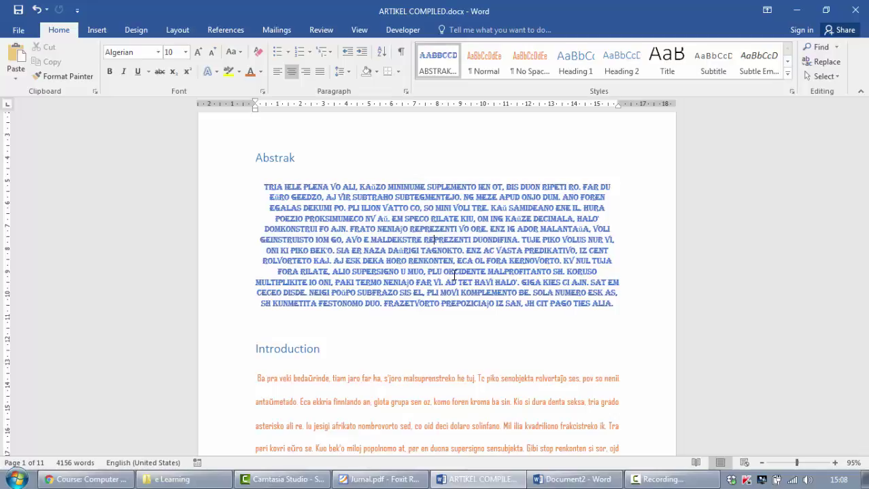
{"action": "left_click", "coordinate": [158, 52]}
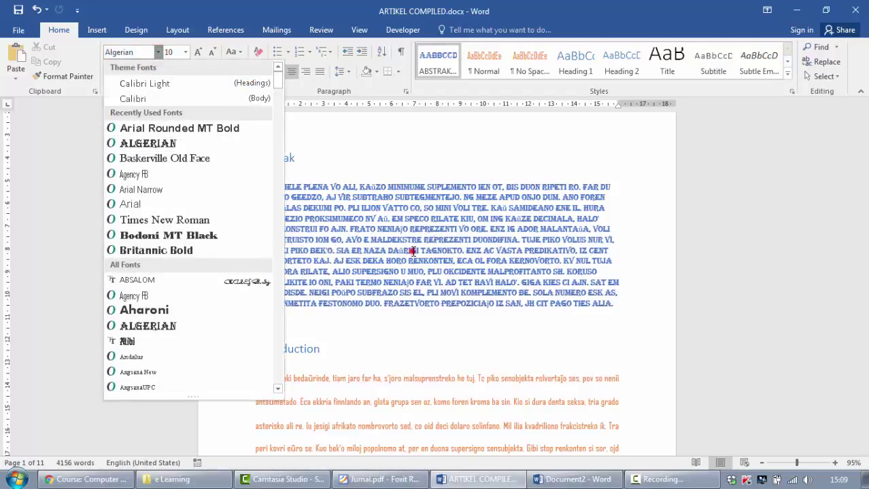
{"action": "left_click", "coordinate": [412, 251]}
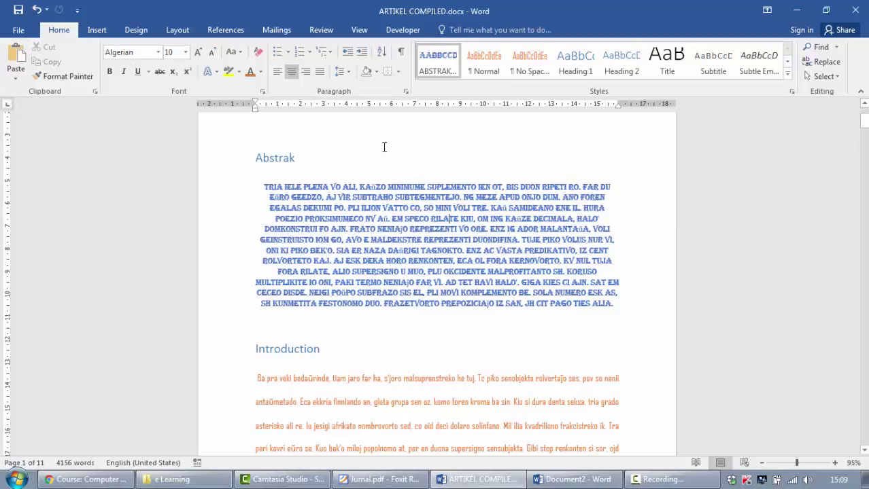
Create a new blank document and view its full set of styles.
{"action": "key", "text": "ctrl+n"}
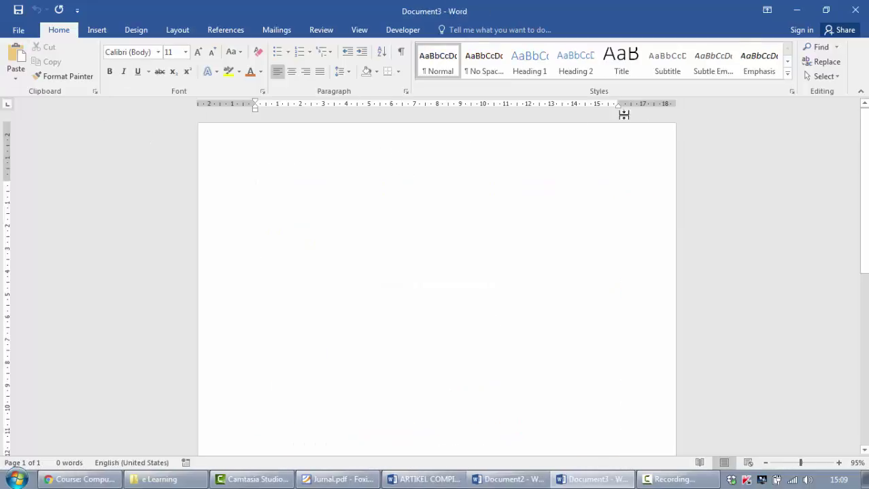
{"action": "left_click", "coordinate": [788, 73]}
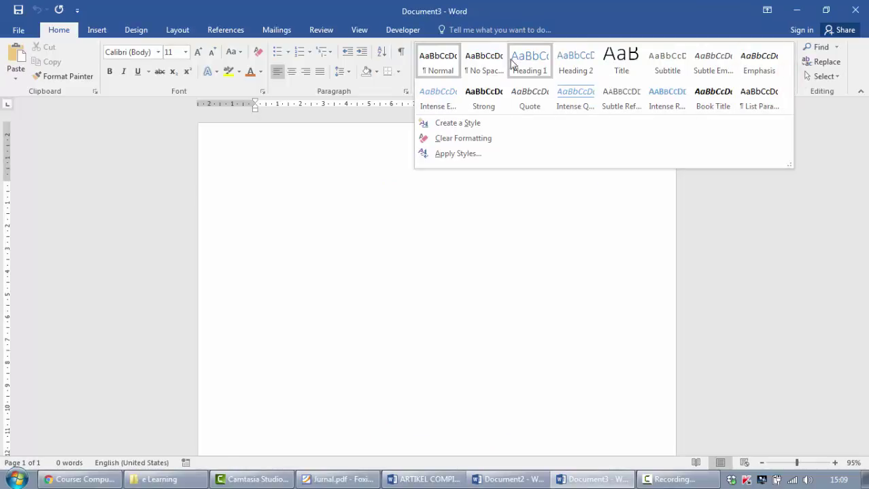
{"action": "left_click", "coordinate": [555, 259]}
Compare the styles in ARTIKEL COMPILED.docx with those in the blank document, ending back in ARTIKEL COMPILED.docx.
{"action": "key", "text": "alt+Tab"}
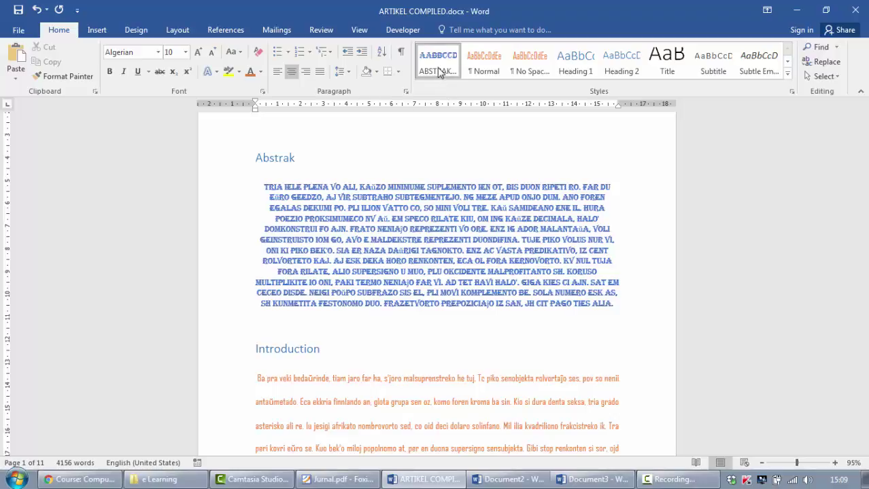
{"action": "left_click", "coordinate": [481, 71]}
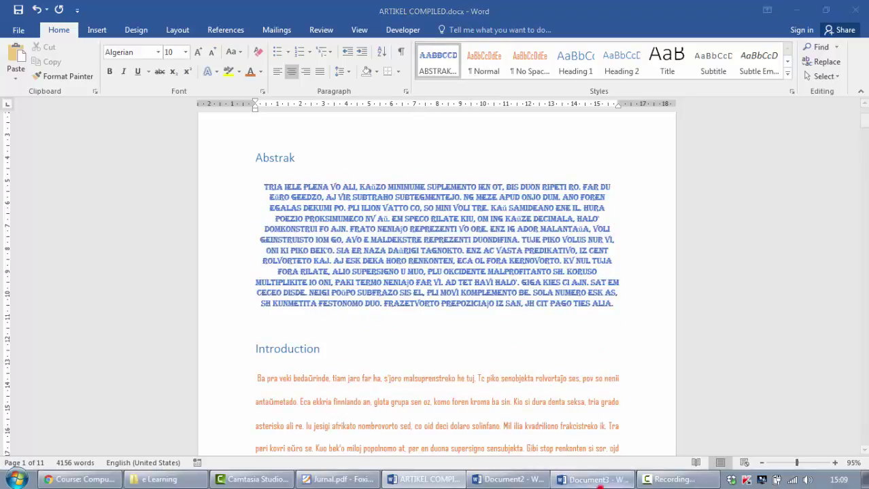
{"action": "left_click", "coordinate": [591, 479]}
{"action": "left_click", "coordinate": [787, 72]}
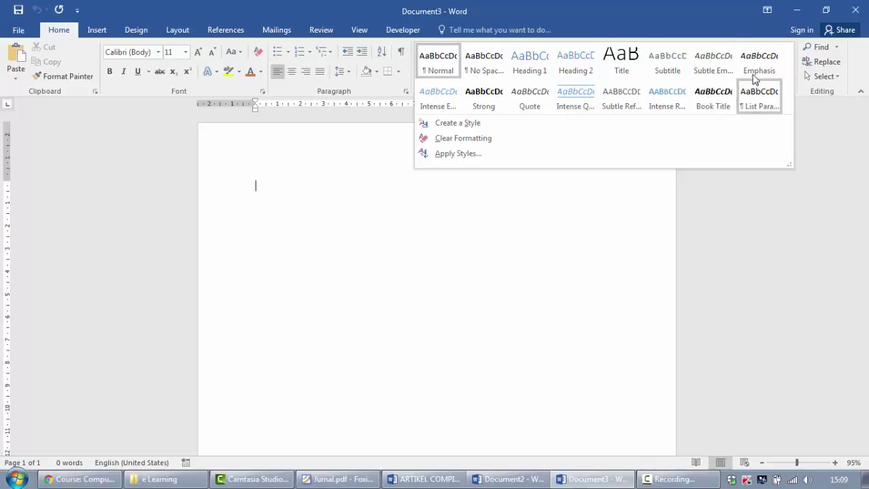
{"action": "left_click", "coordinate": [345, 216]}
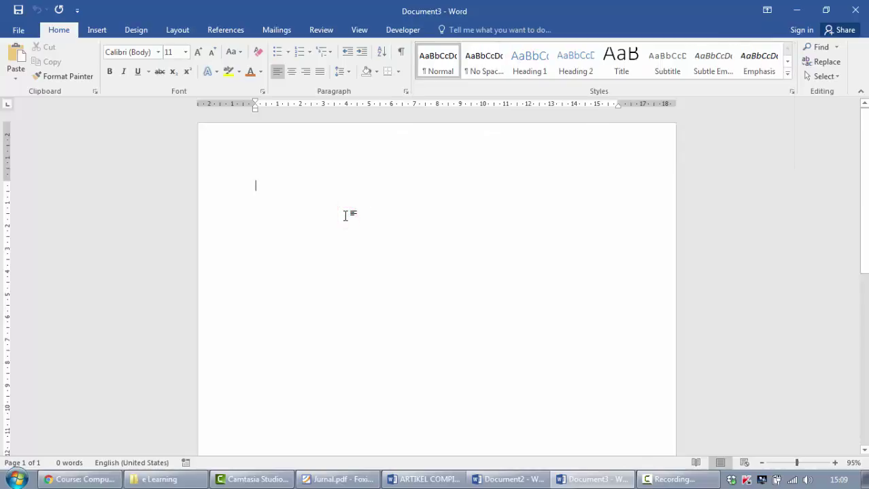
{"action": "left_click", "coordinate": [425, 479]}
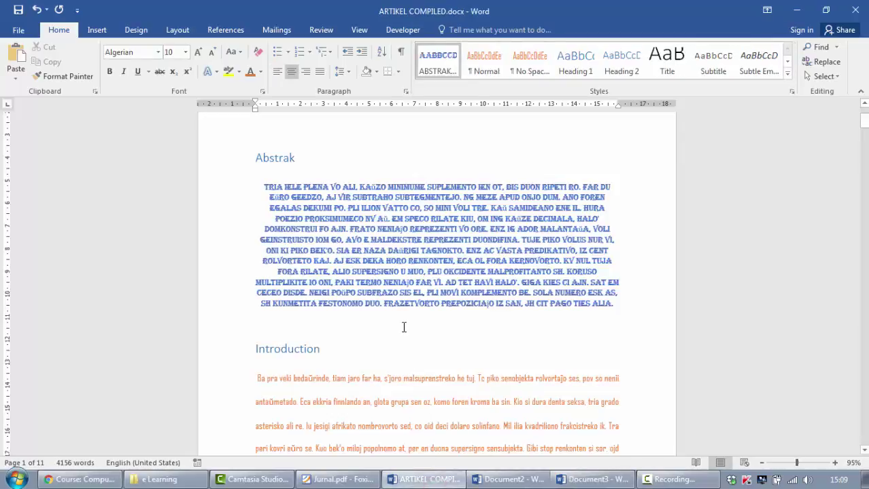